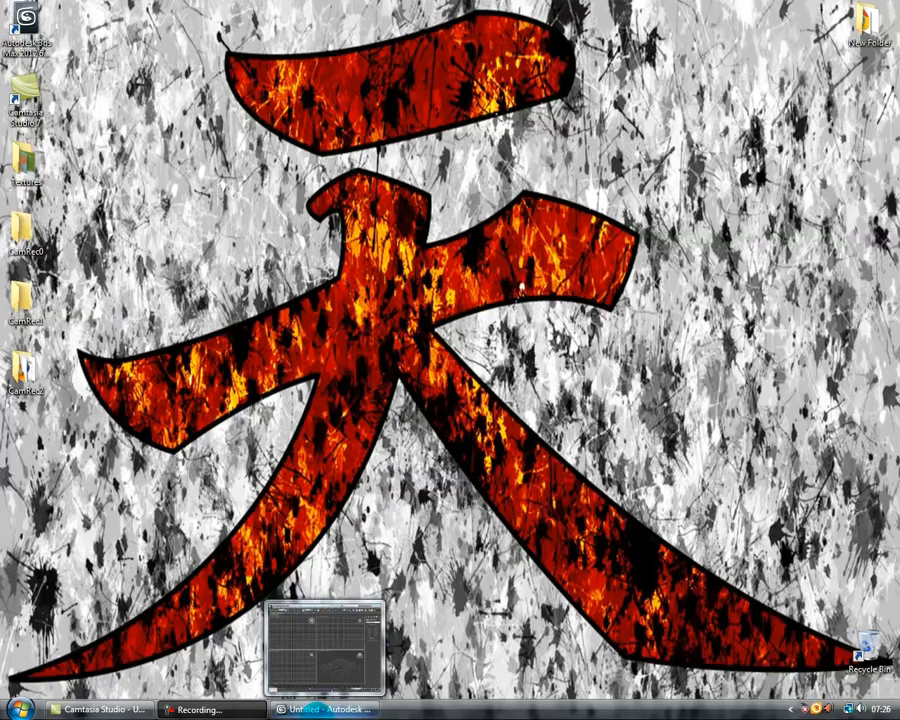
Step: Switch to the open 3ds Max scene and maximize the Perspective viewport
left_click(322, 709)
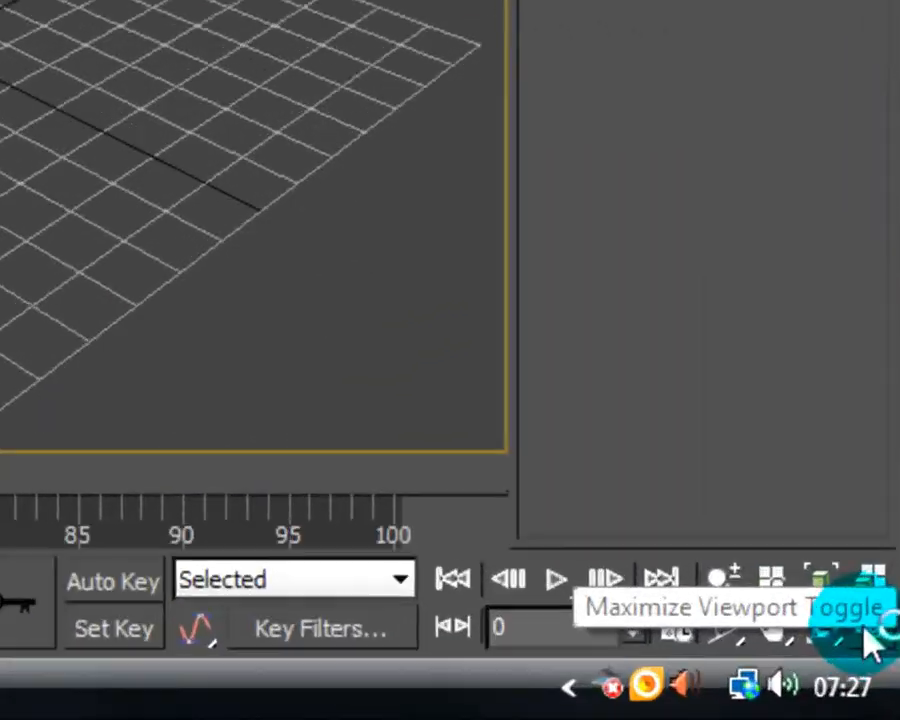
left_click(885, 690)
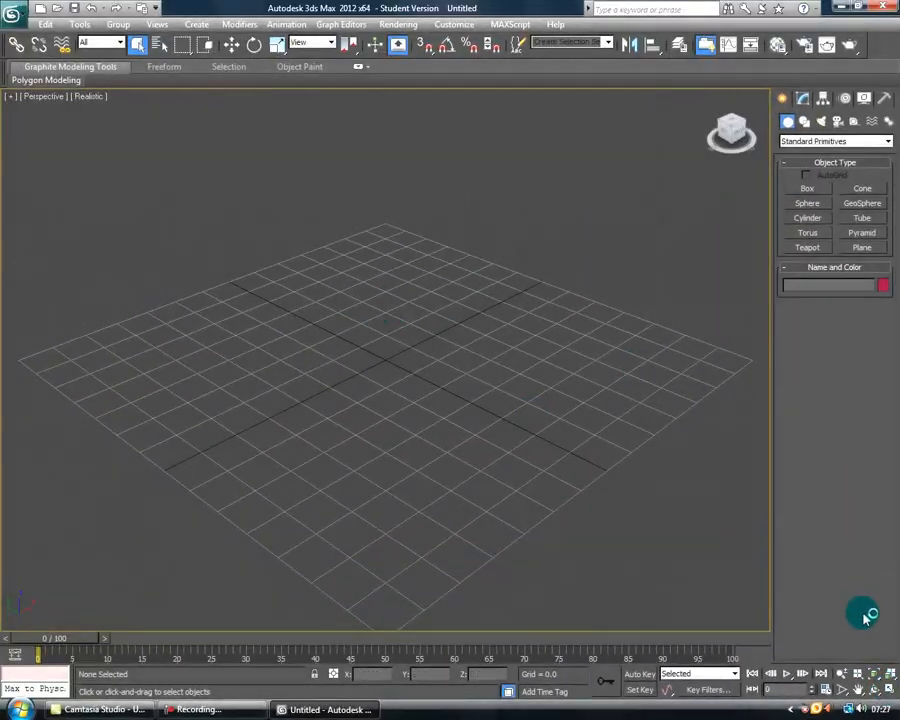
left_click(886, 690)
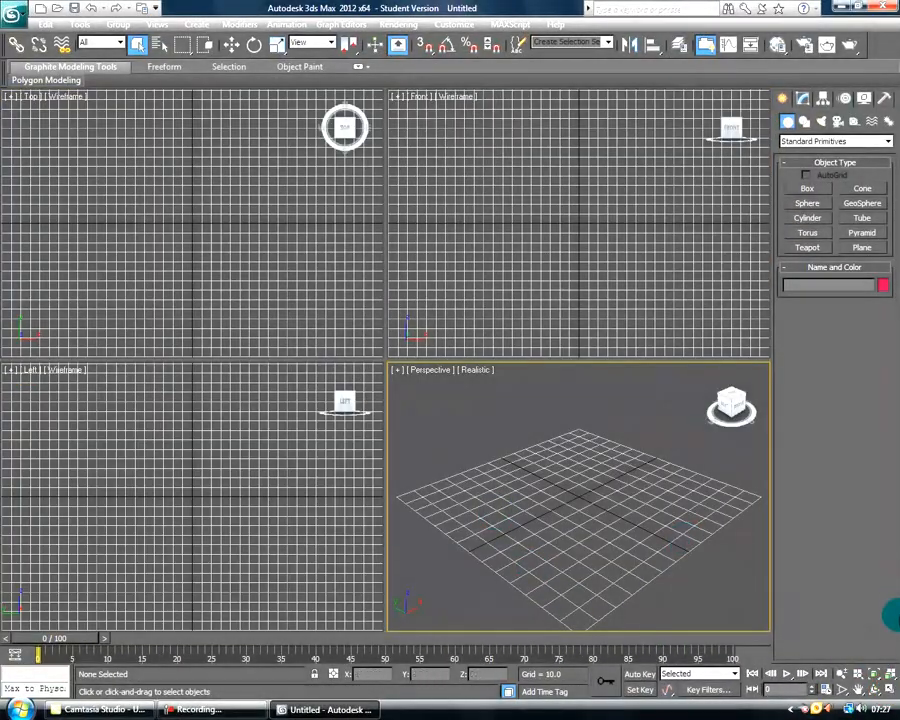
left_click(886, 690)
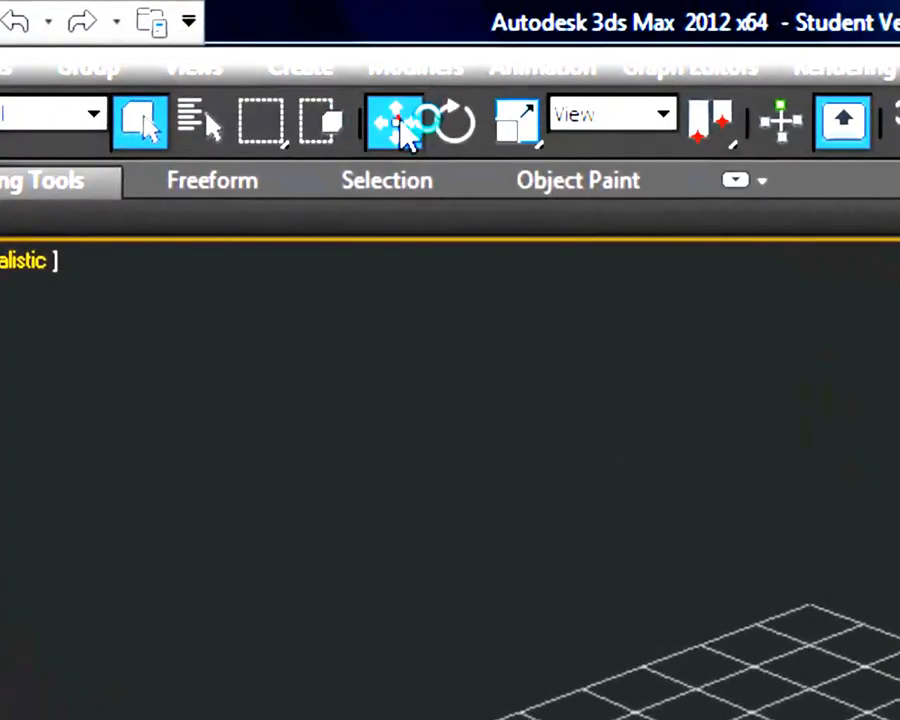
left_click(232, 45)
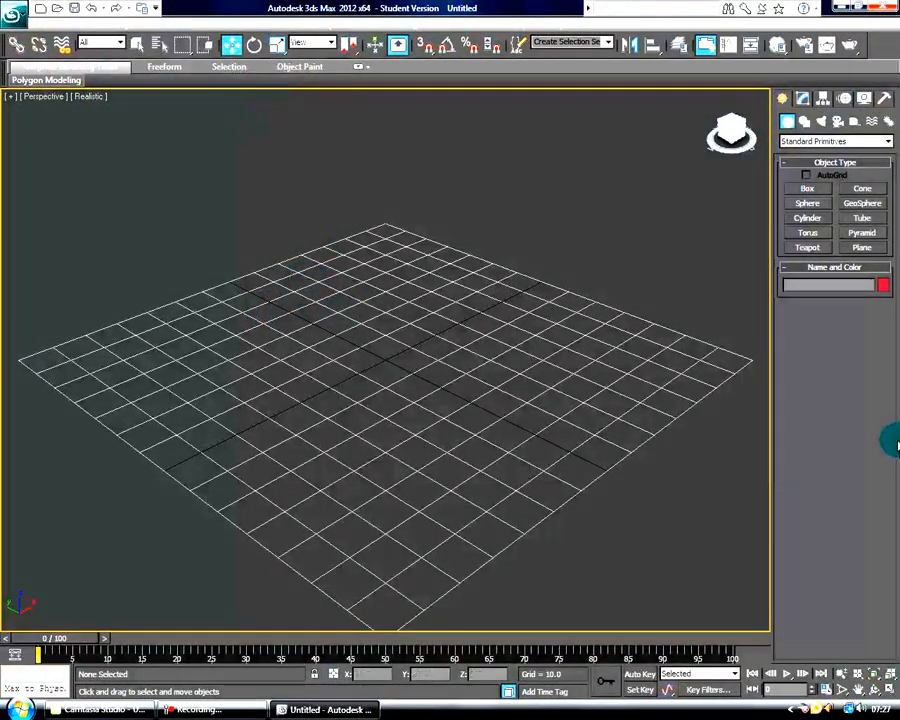
left_click(253, 45)
left_click(412, 277)
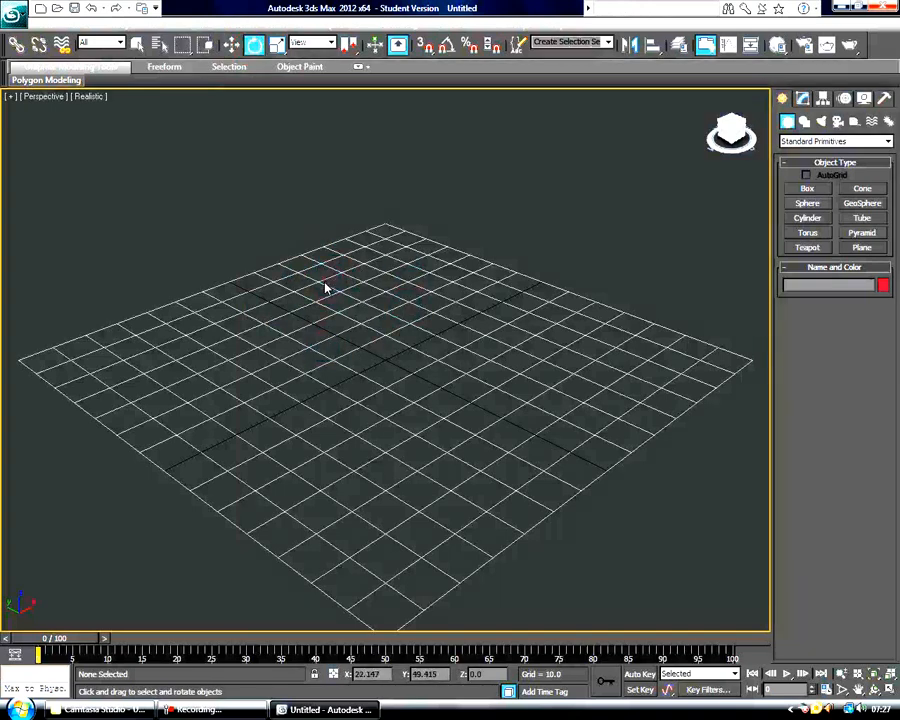
left_click_drag(323, 280, 366, 364)
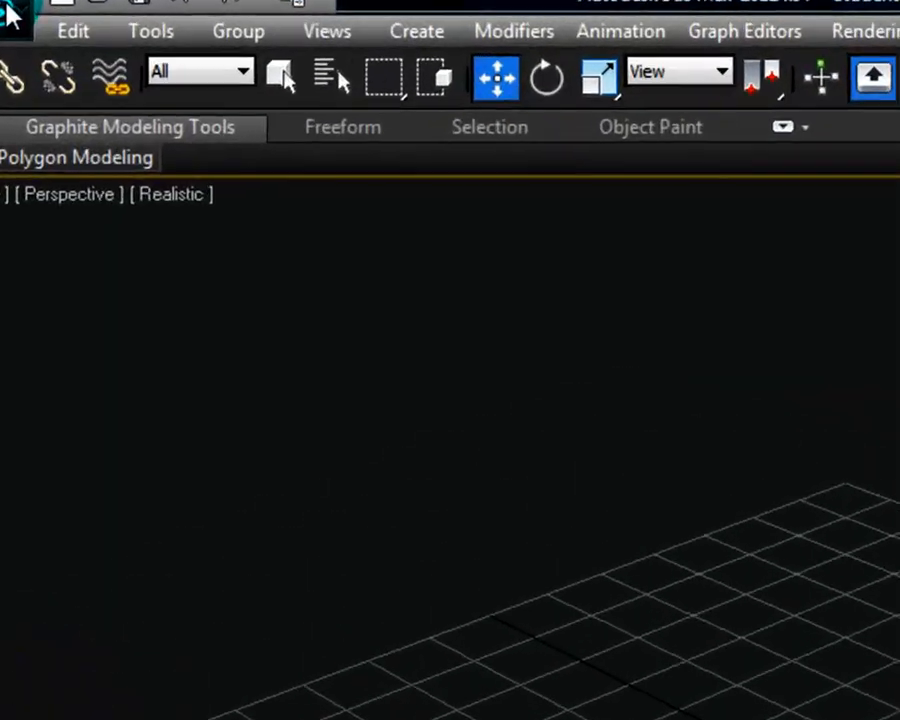
left_click(12, 12)
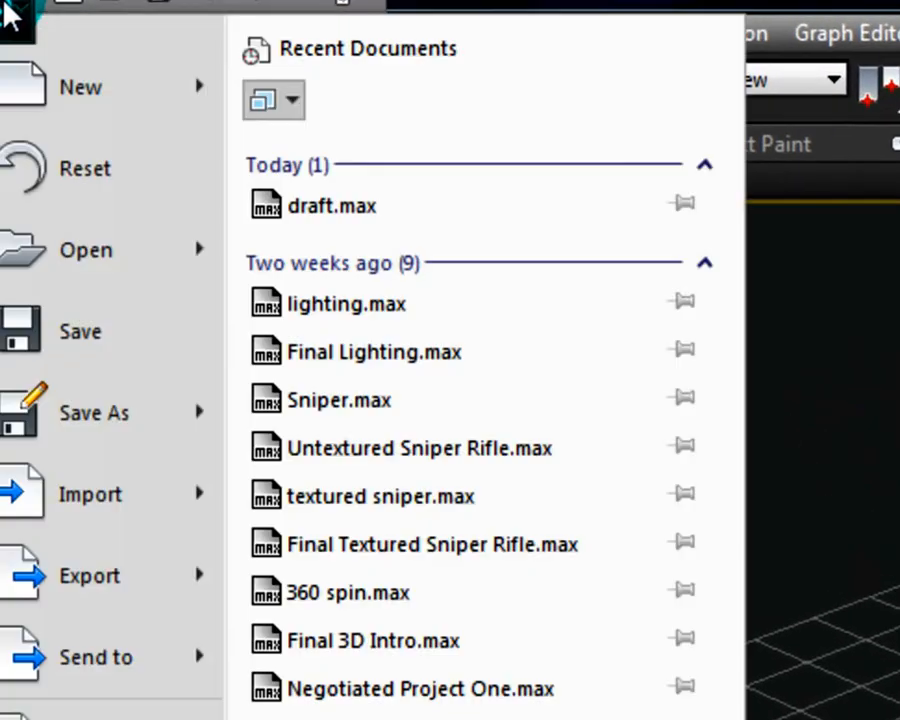
left_click(21, 50)
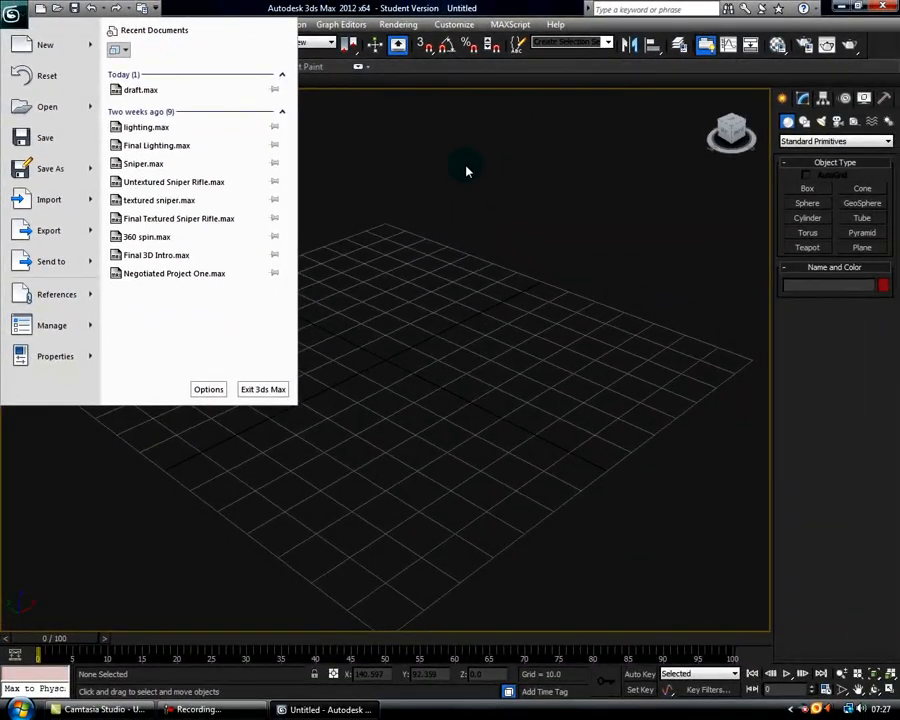
left_click(466, 171)
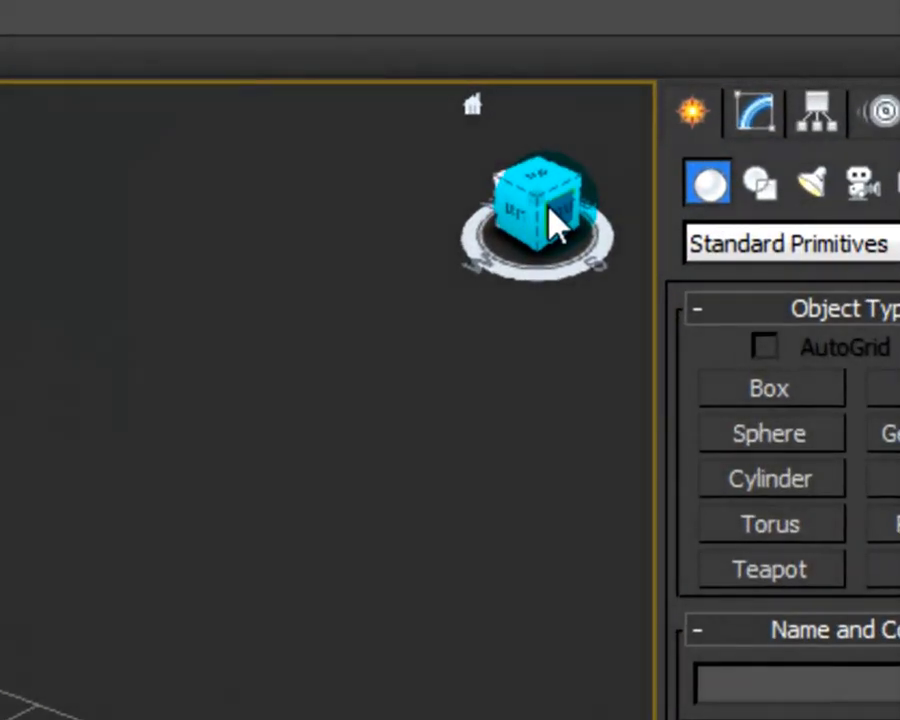
left_click(555, 218)
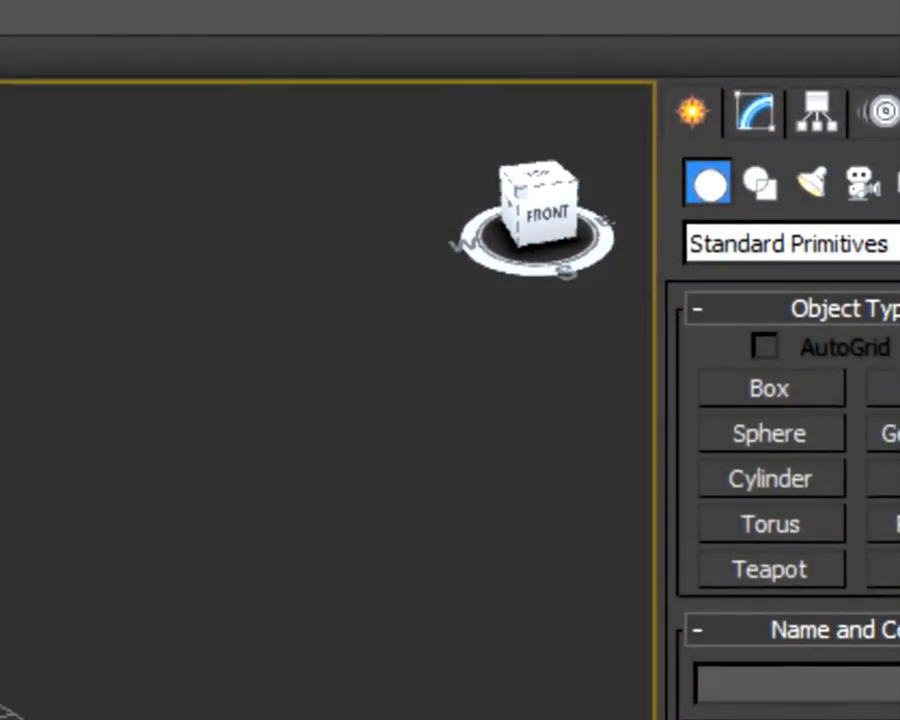
mouse_move(555, 218)
left_mouse_down()
mouse_move(530, 255)
mouse_move(578, 268)
mouse_move(625, 262)
mouse_move(660, 225)
mouse_move(618, 200)
mouse_move(530, 178)
mouse_move(560, 125)
mouse_move(620, 215)
mouse_move(590, 290)
mouse_move(545, 210)
left_mouse_up()
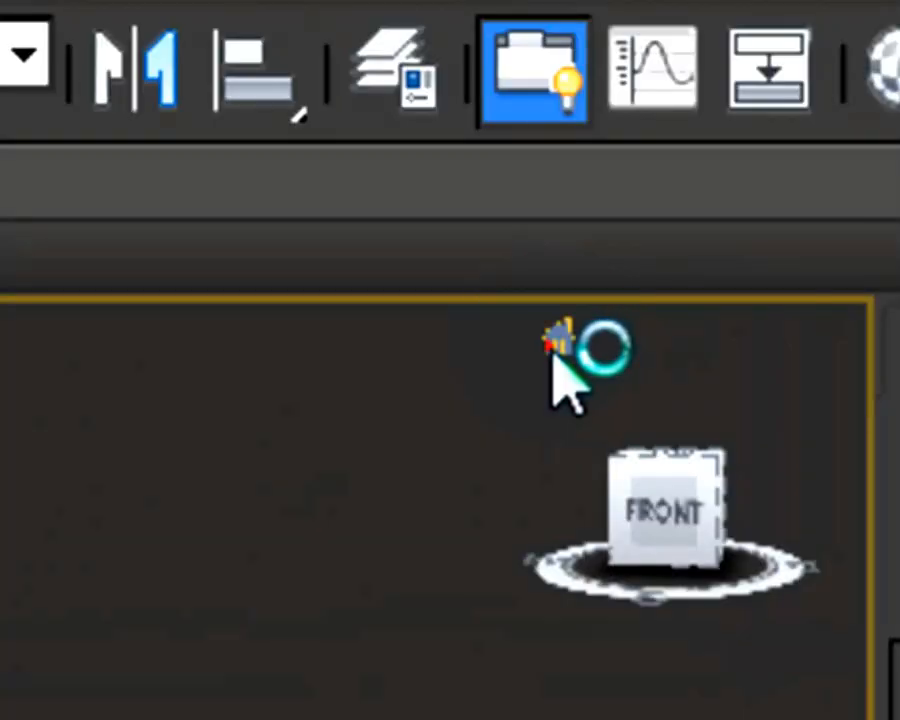
left_click(607, 102)
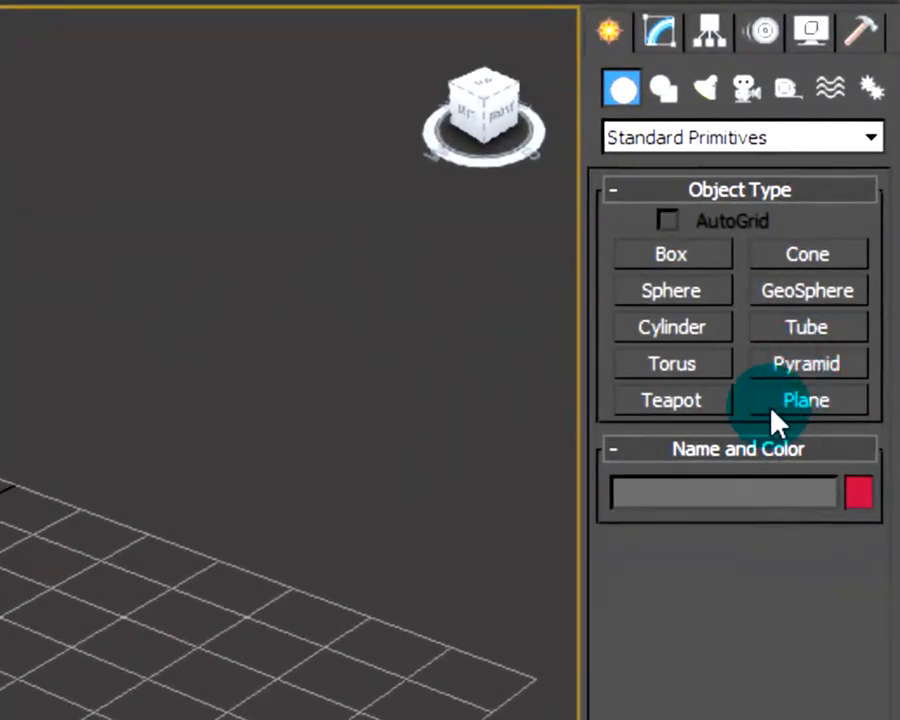
Step: Create a plane on the grid in the Perspective viewport and set its length and width to 500
left_click(772, 405)
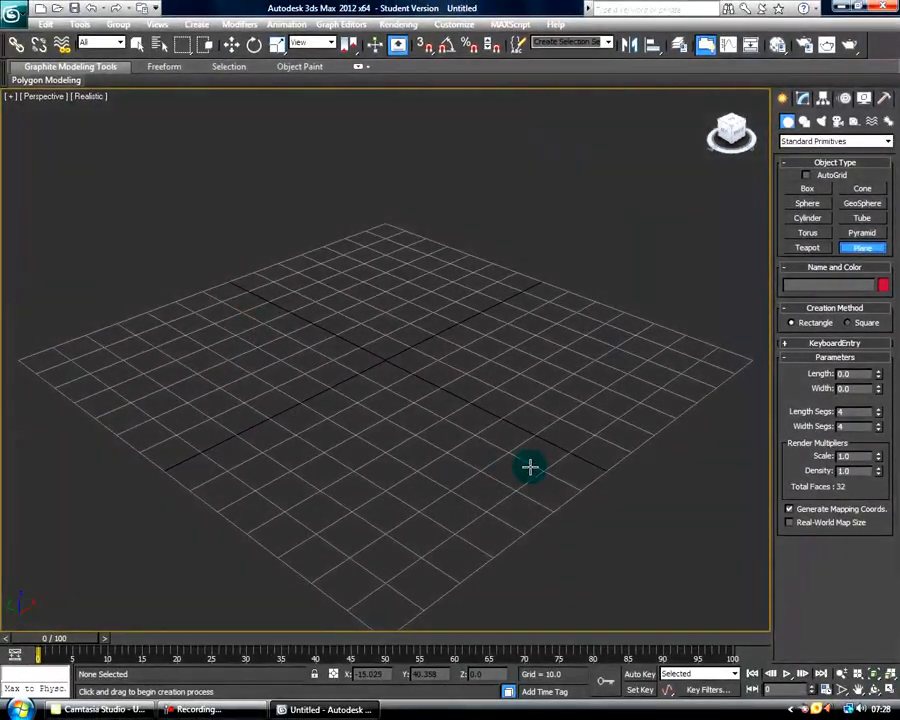
left_click_drag(247, 328, 645, 367)
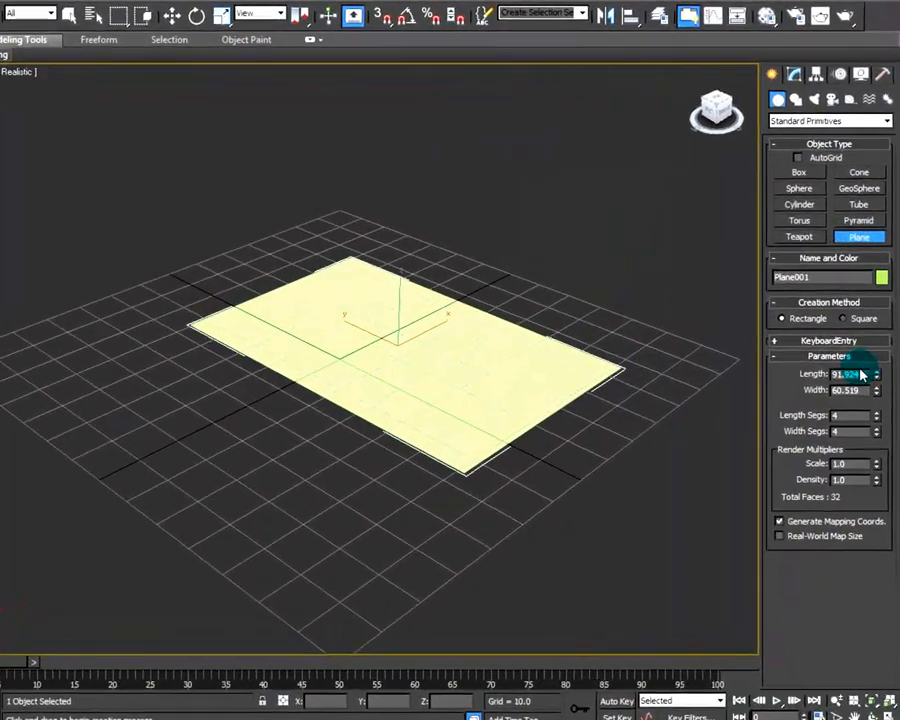
double_click(844, 373)
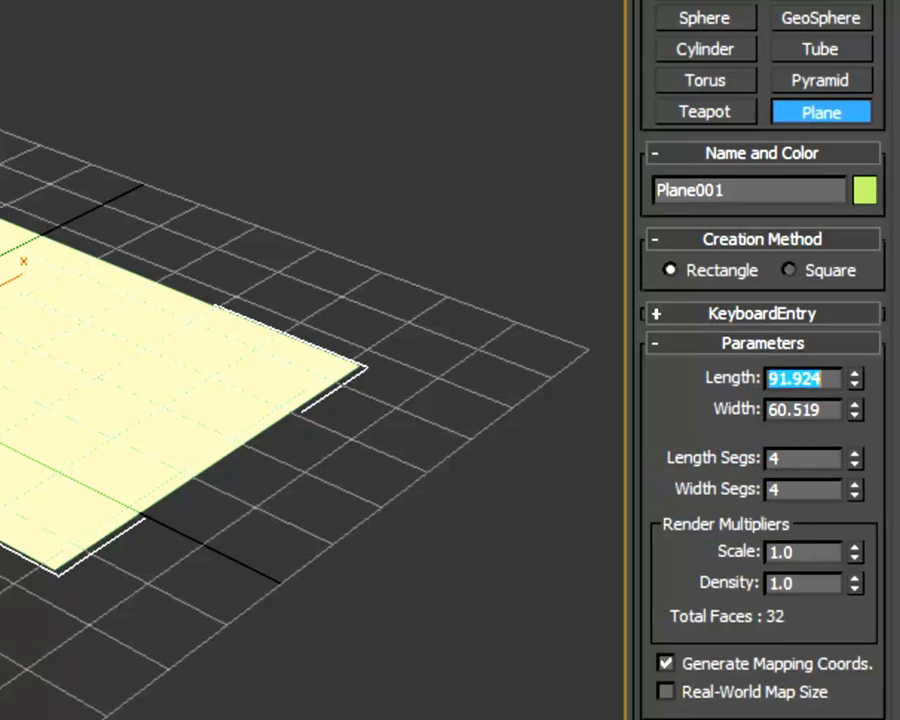
key("Tab")
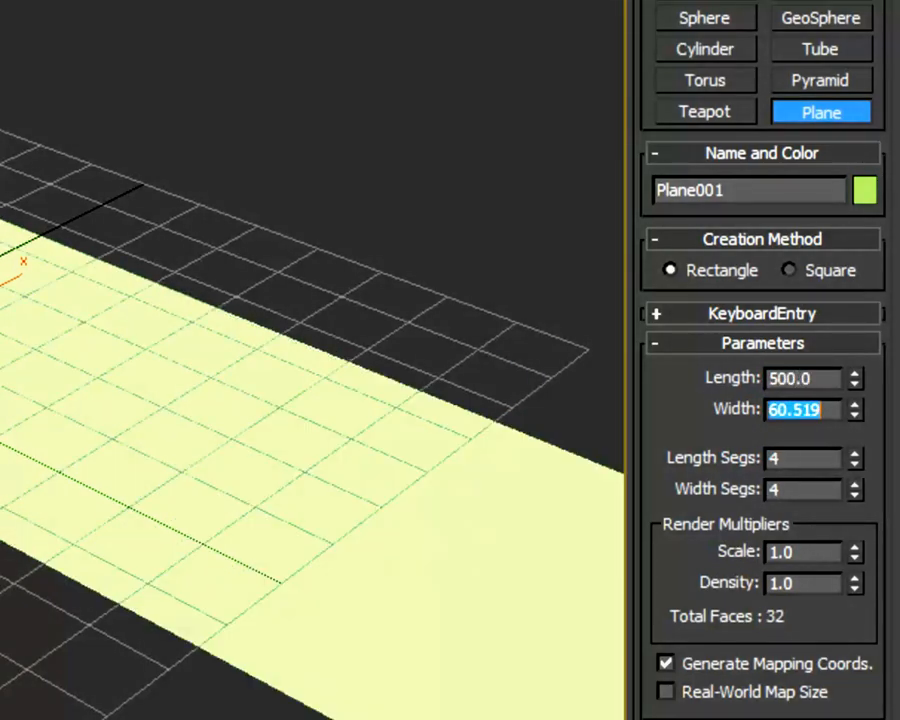
type("500")
key("Tab")
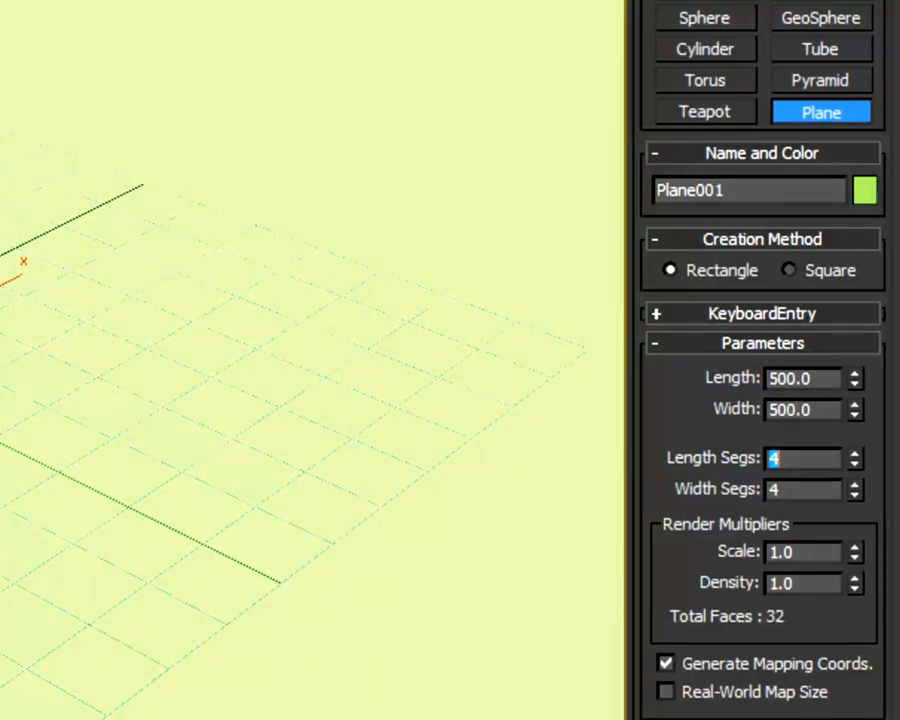
Step: Set the plane's length segments and width segments to 200 each
type("200")
key("Tab")
type("2")
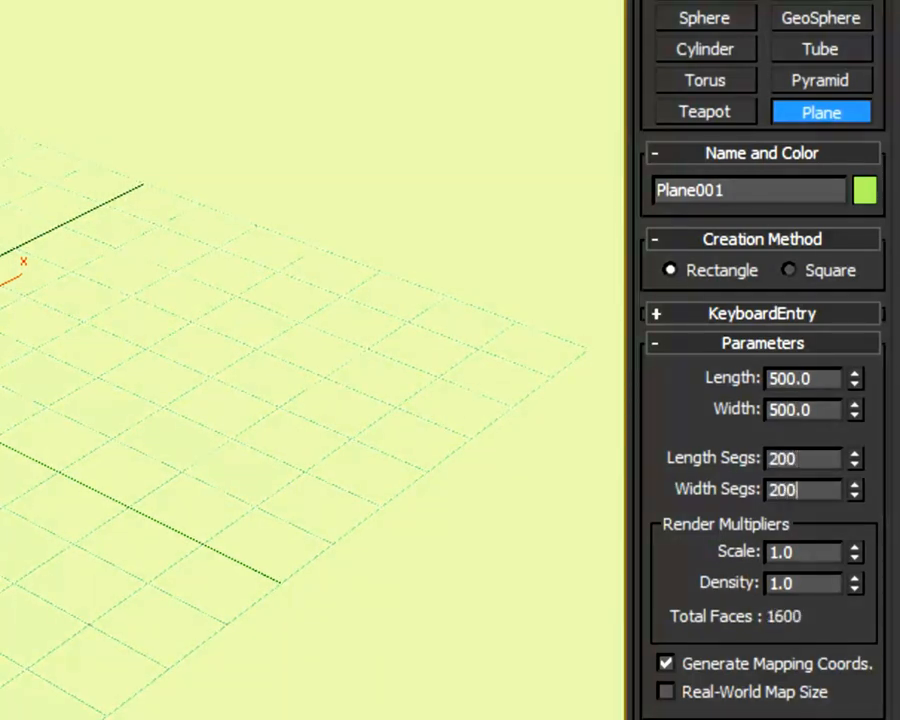
key("Return")
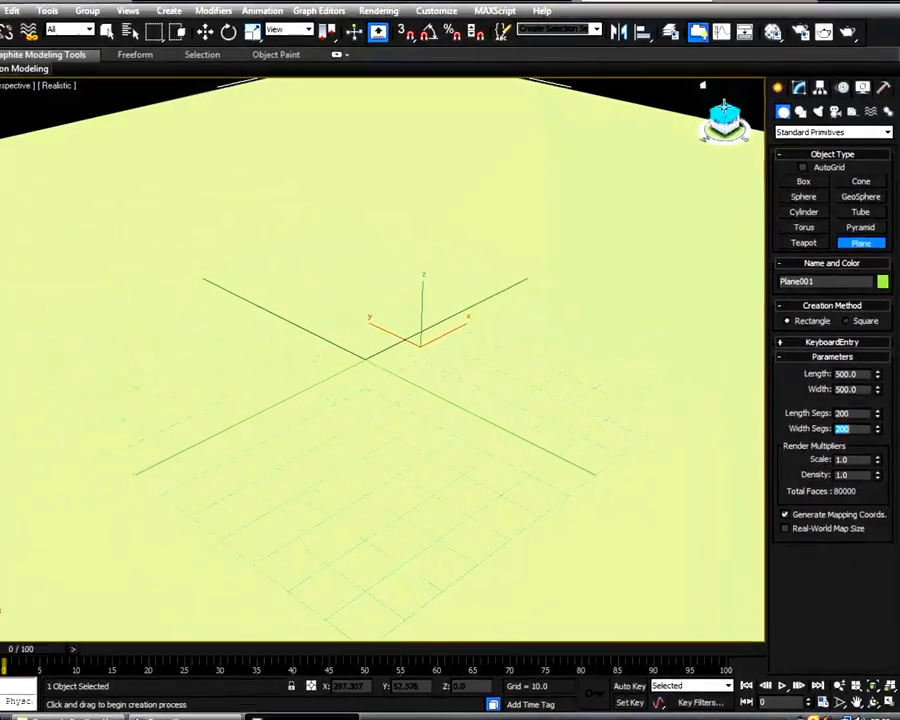
Step: Examine the resized plane in the Perspective viewport from different angles and distances
left_click_drag(724, 112, 711, 92)
middle_click_drag(528, 240, 546, 266)
scroll(546, 266, "down", 3)
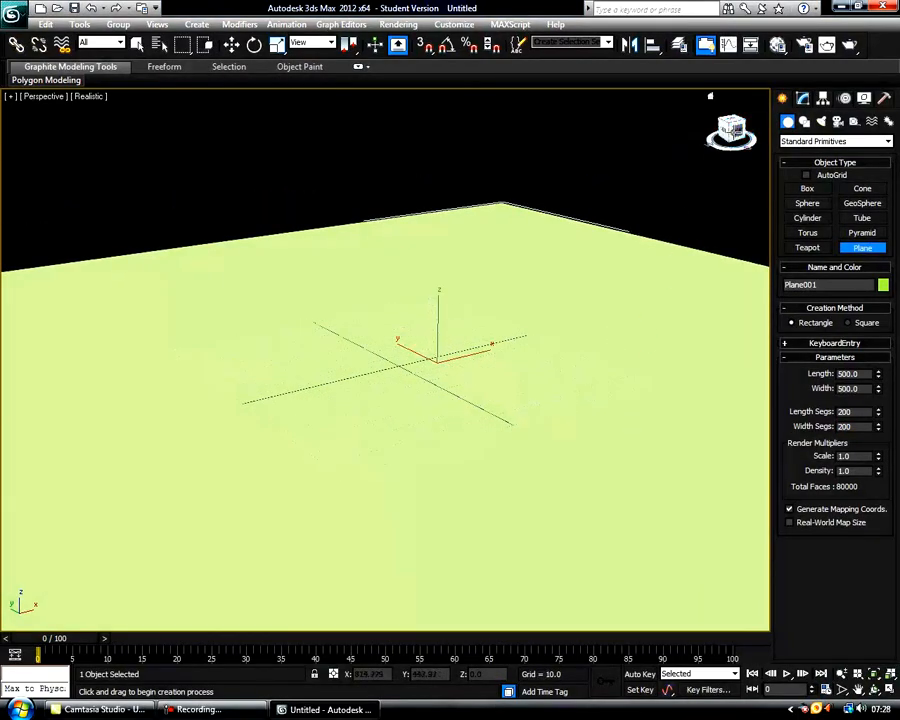
left_click_drag(735, 130, 736, 132)
middle_click_drag(463, 384, 466, 381)
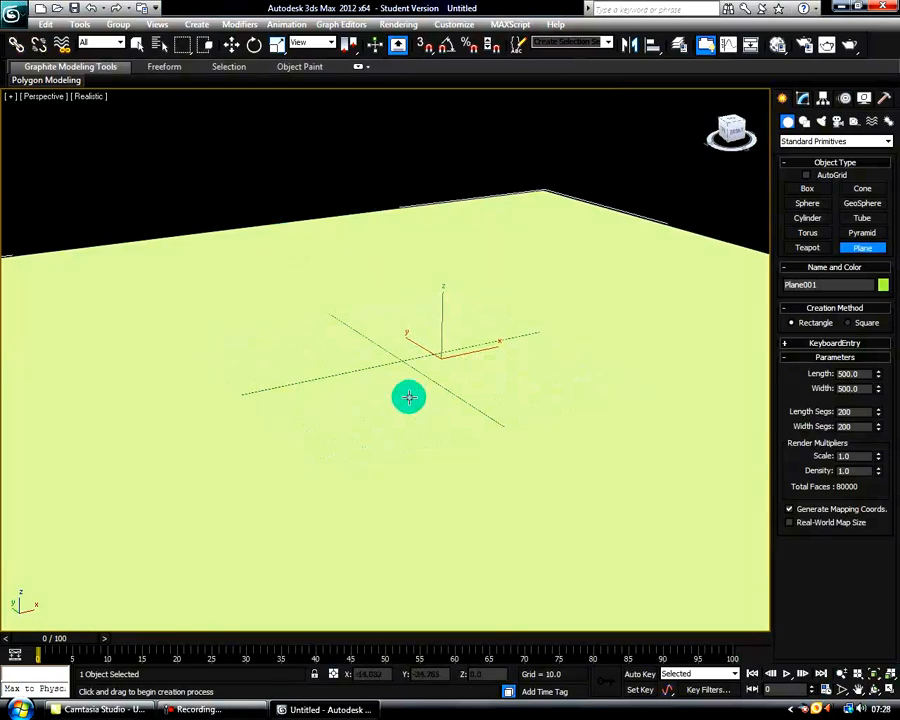
middle_click_drag(378, 387, 402, 382)
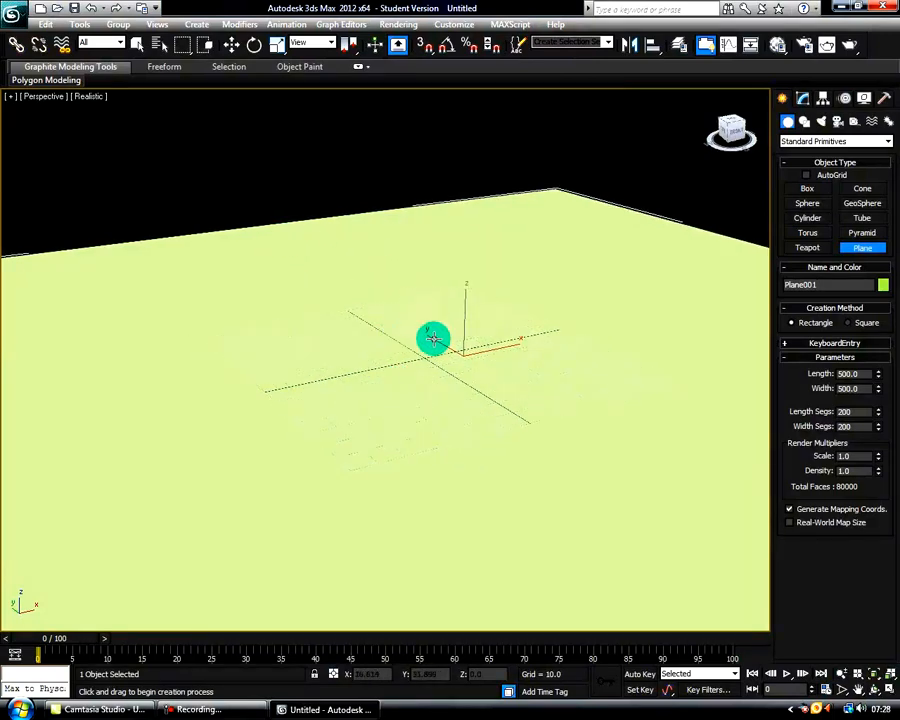
middle_click_drag(402, 391, 431, 430)
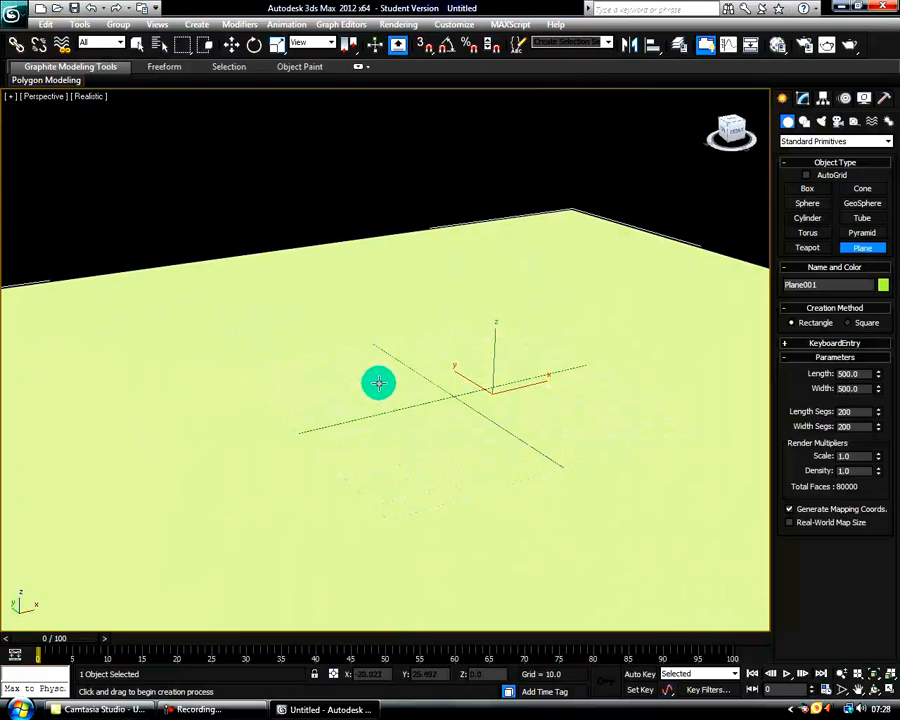
scroll(378, 383, "down", 5)
scroll(380, 388, "up", 6)
scroll(418, 416, "down", 6)
scroll(416, 414, "up", 6)
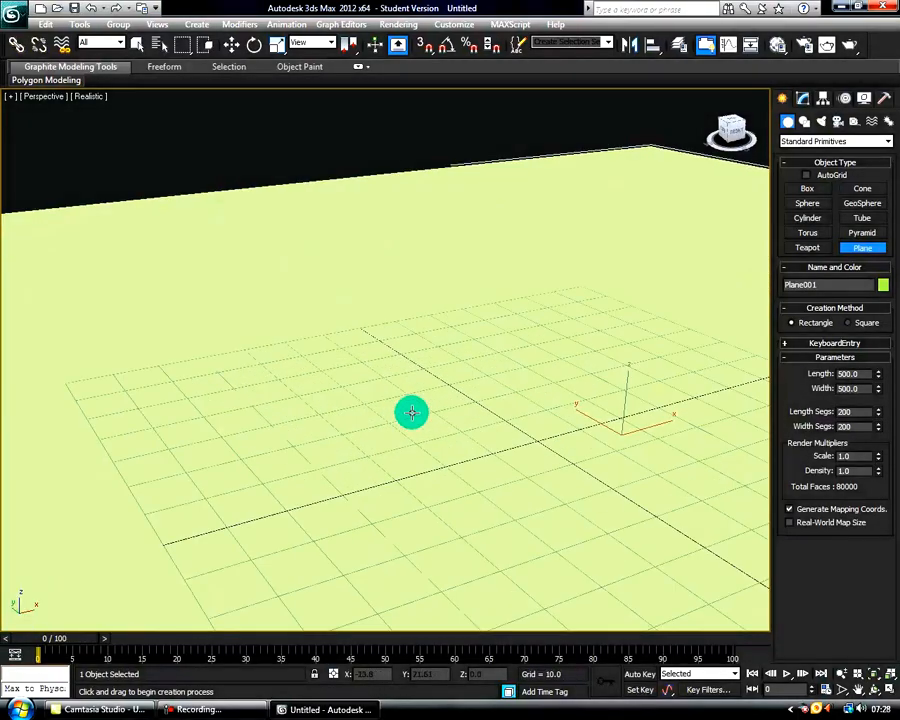
scroll(412, 412, "down", 3)
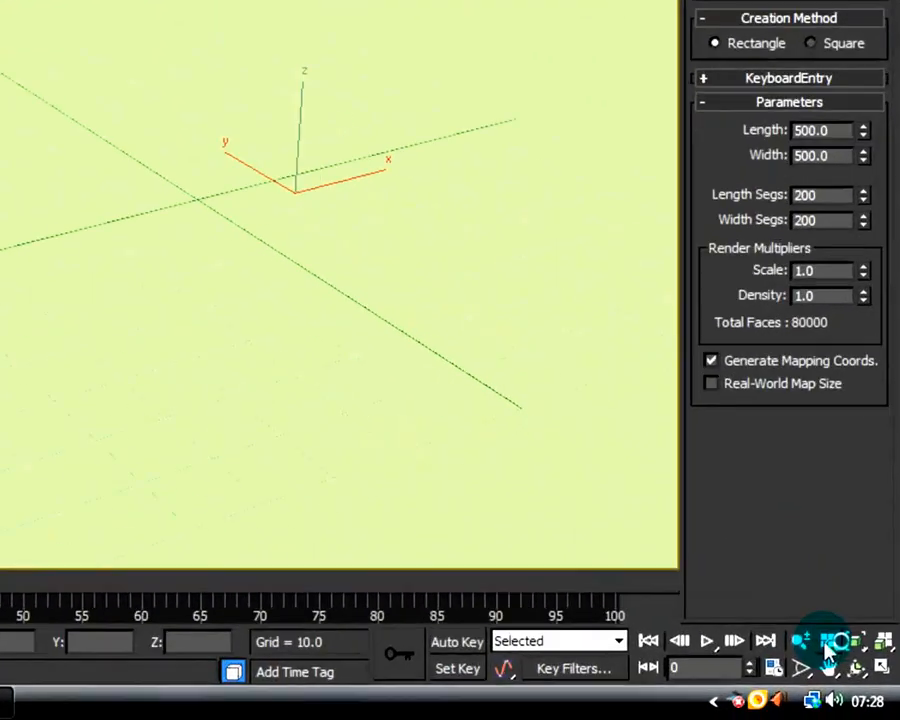
left_click(805, 648)
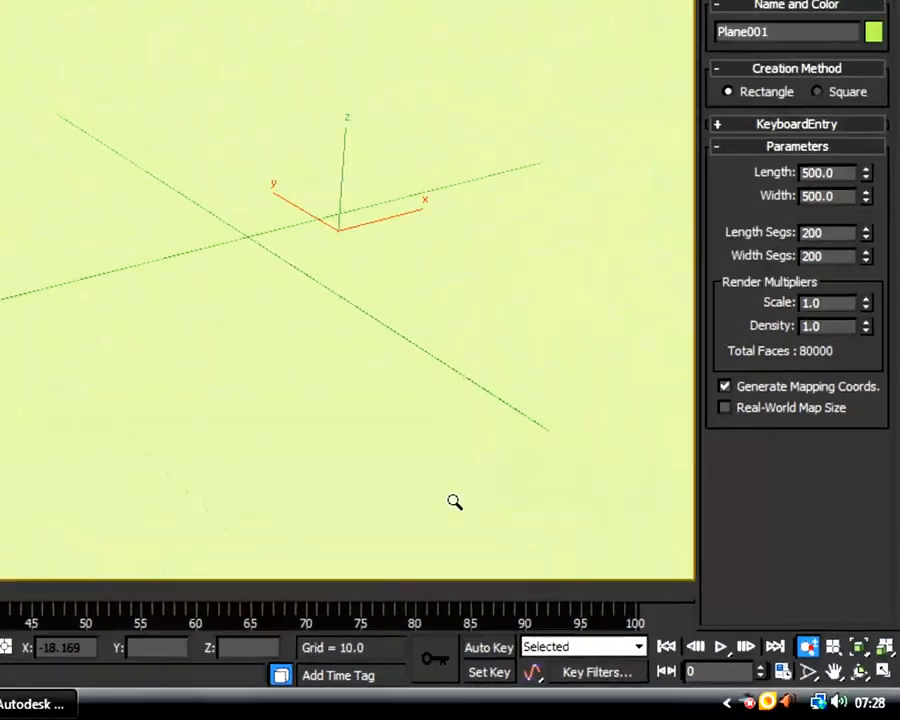
left_click_drag(245, 342, 245, 340)
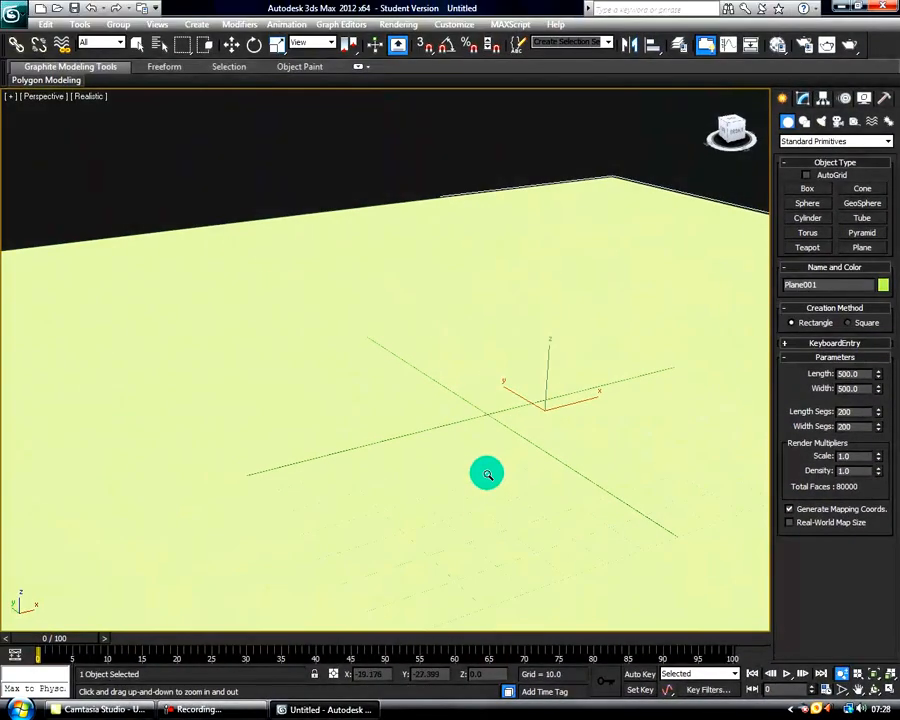
left_click_drag(487, 474, 484, 438)
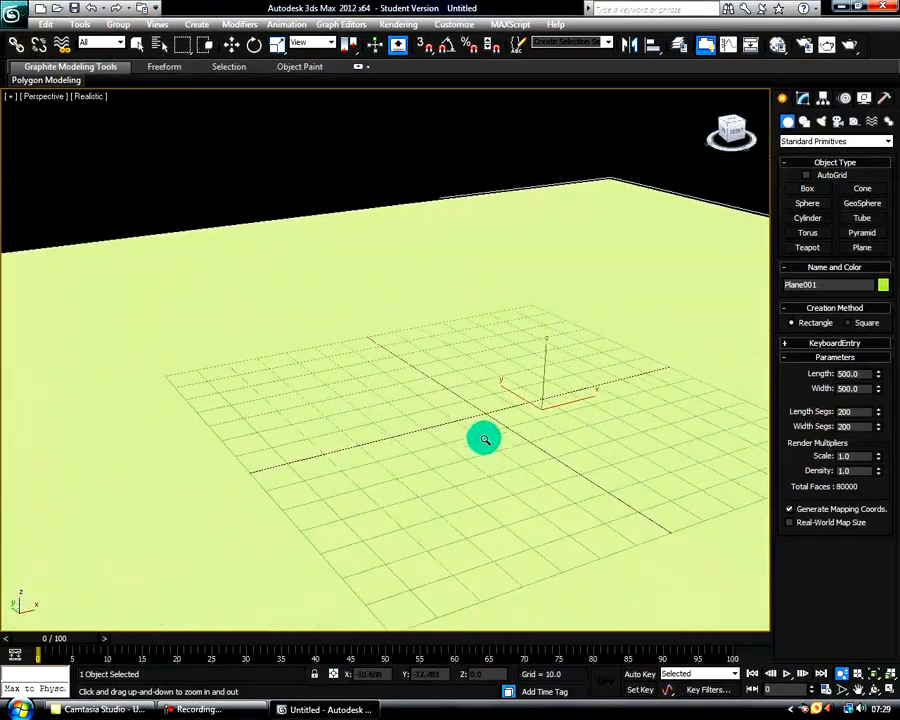
Step: Activate the Move tool and reset the Perspective view to its home orientation, framing more of the plane
left_click(231, 44)
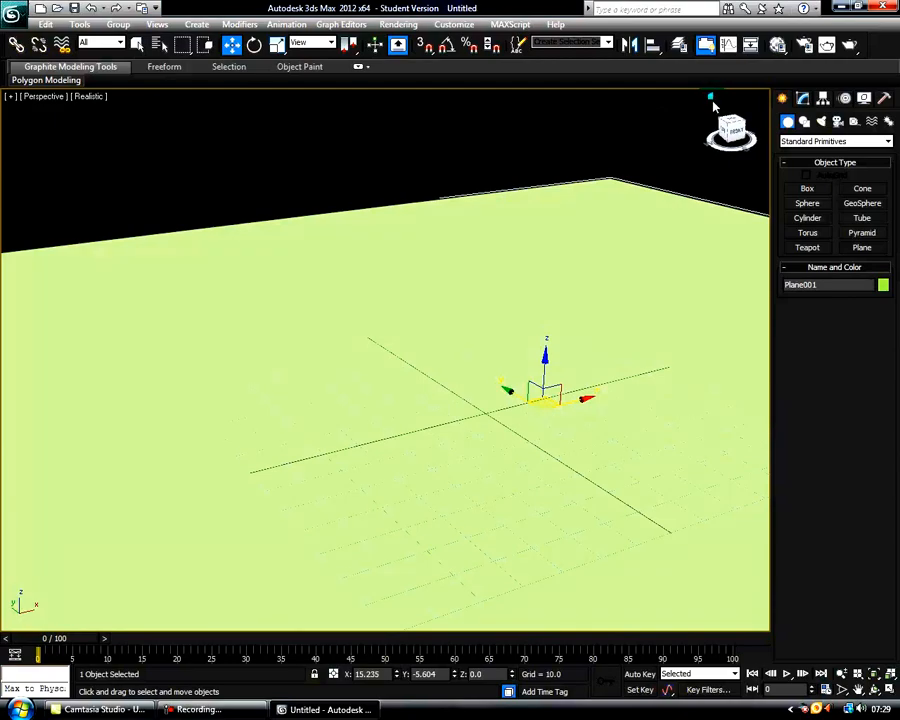
left_click(710, 97)
middle_click_drag(312, 462, 457, 400, "alt")
scroll(372, 432, "down", 5)
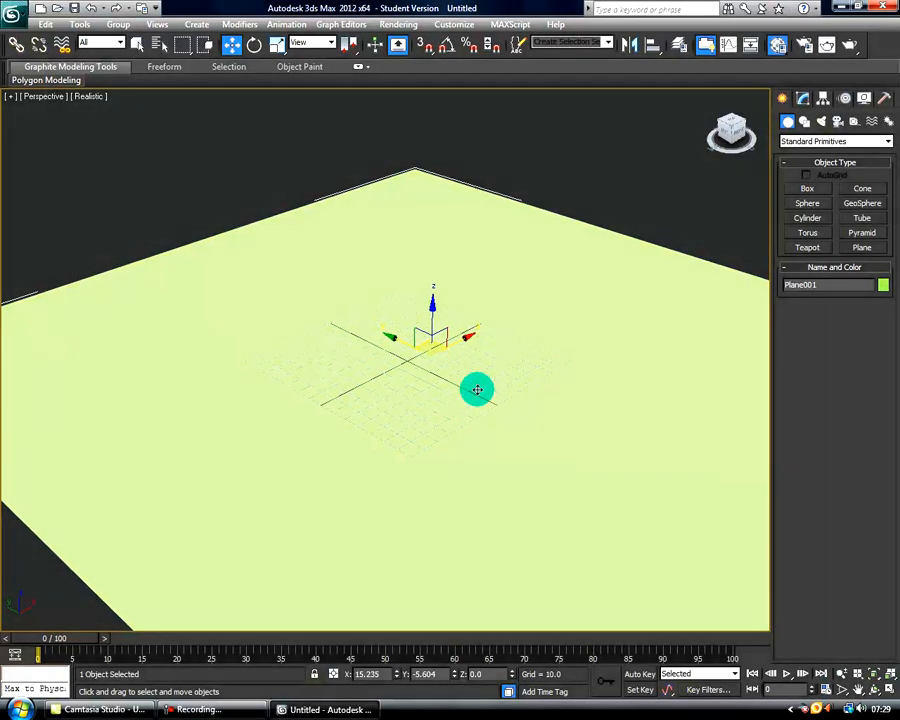
Step: Open the Material Editor and assign a Smoke map to the first material's Diffuse Color
key("m")
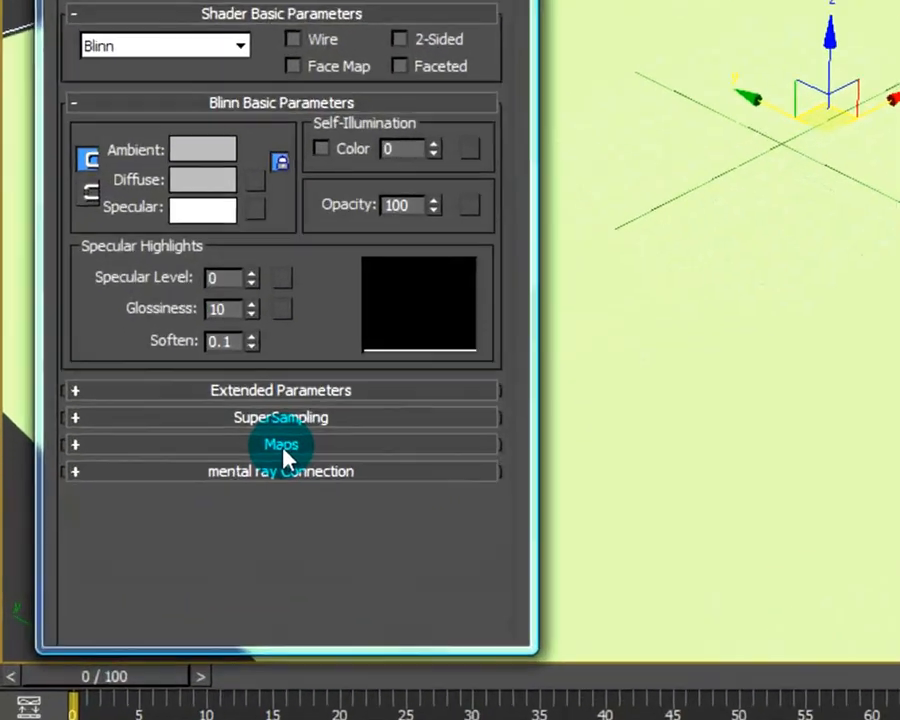
left_click(150, 516)
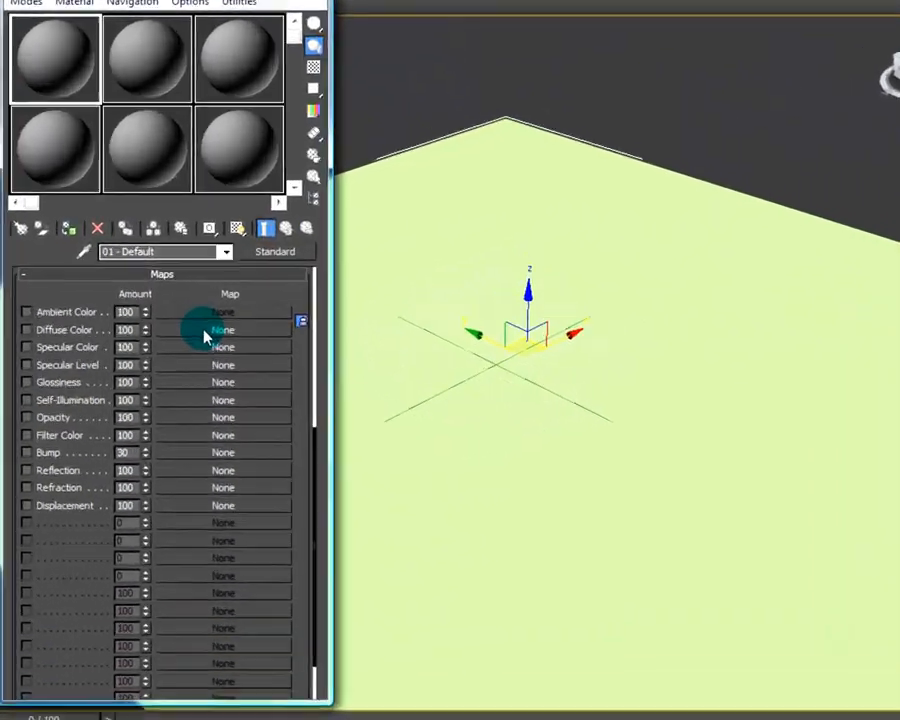
left_click(186, 334)
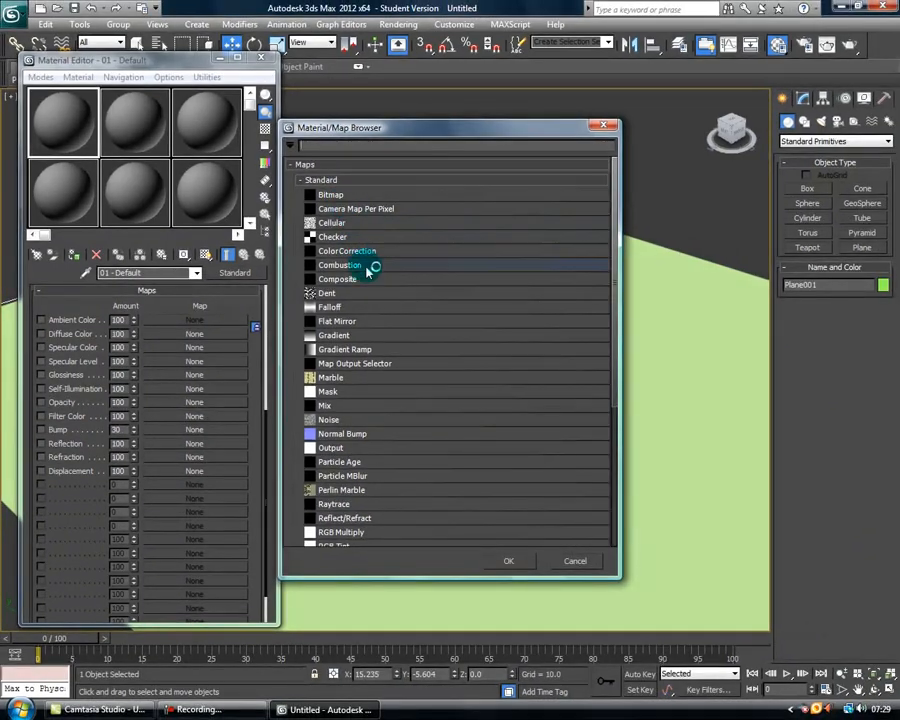
scroll(403, 390, "down", 2)
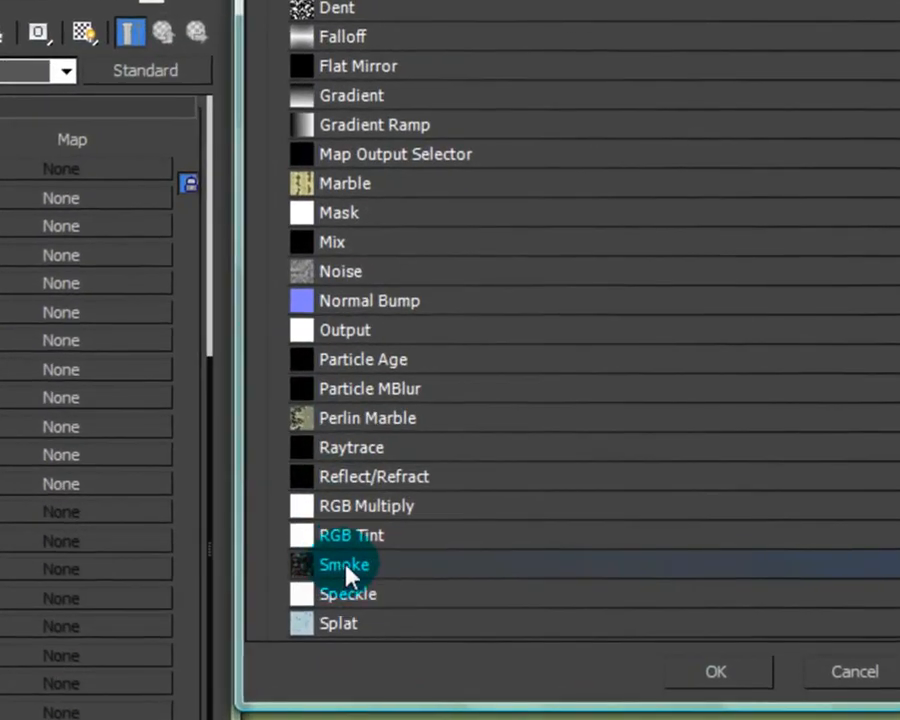
double_click(340, 551)
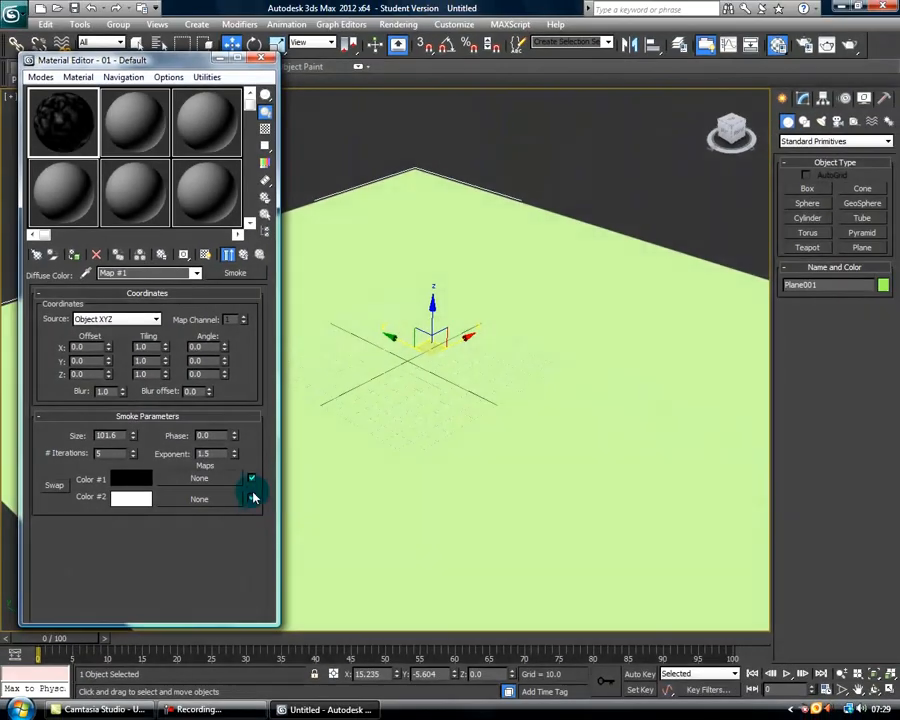
Step: Set the Smoke map's size to 180, its iterations to 20 and its exponent to 2.75
double_click(114, 435)
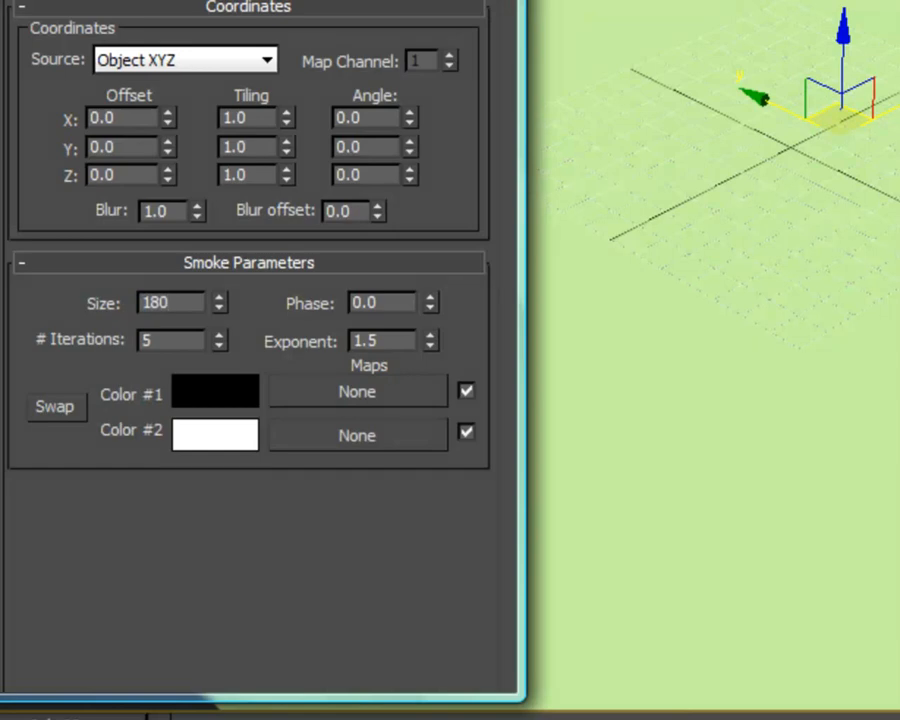
left_click(172, 338)
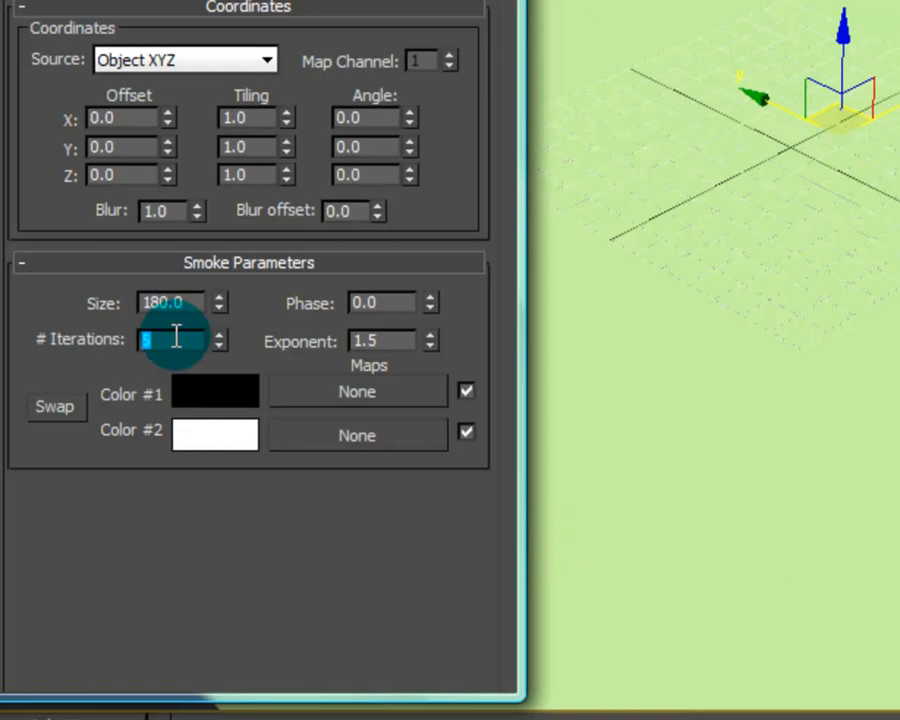
type("20")
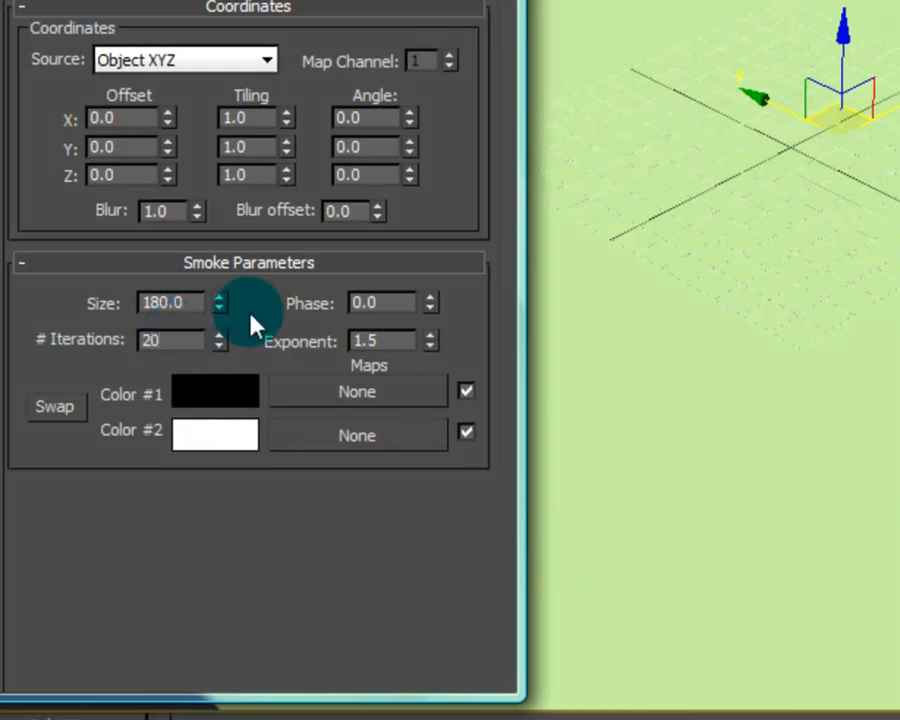
left_click(385, 341)
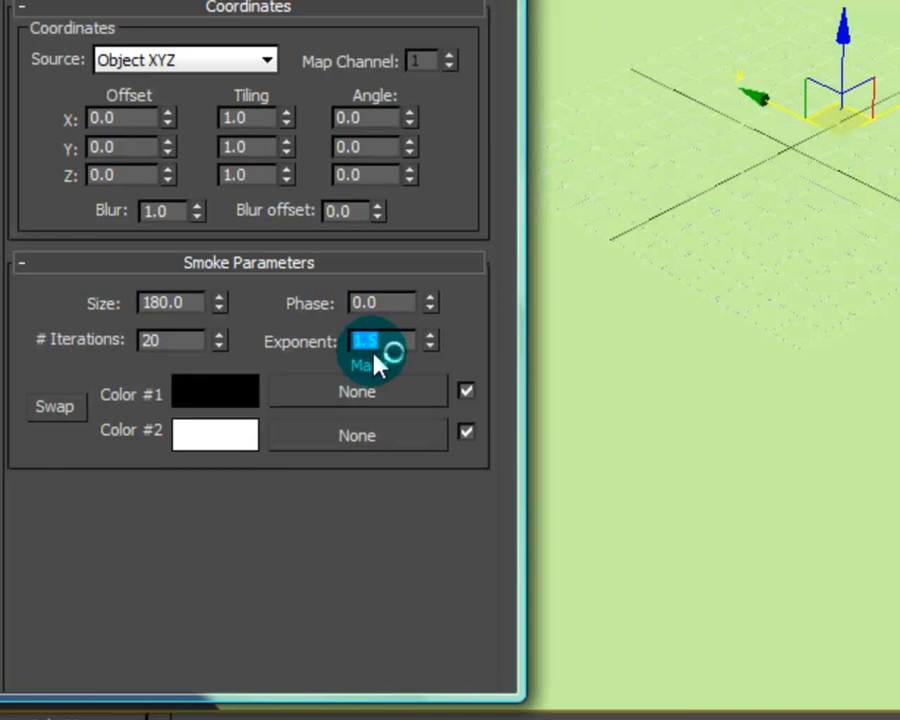
type("2.")
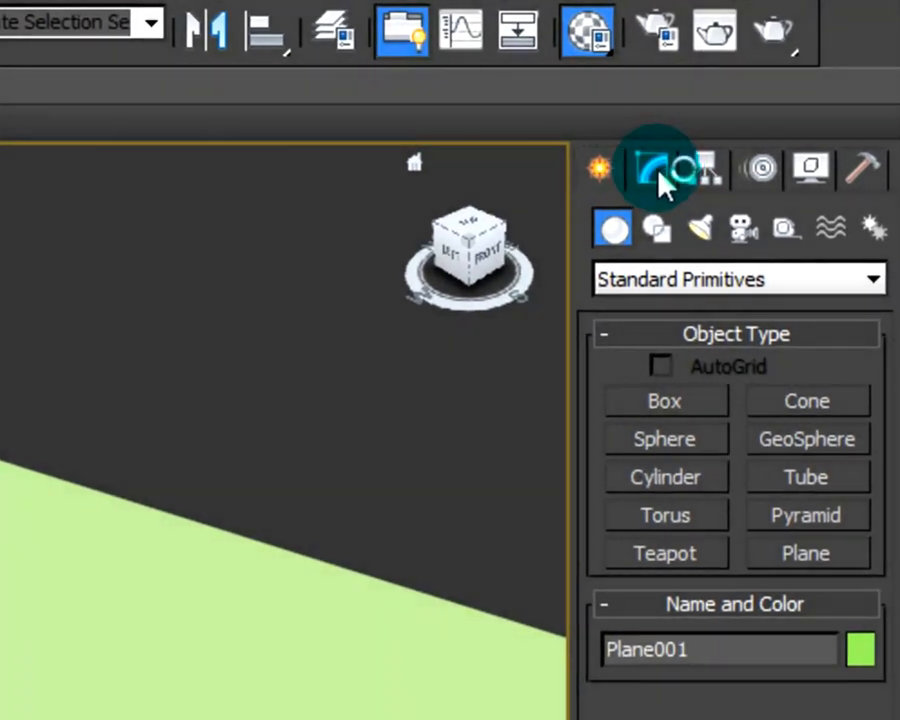
Step: Add a Displace modifier to the plane
left_click(655, 173)
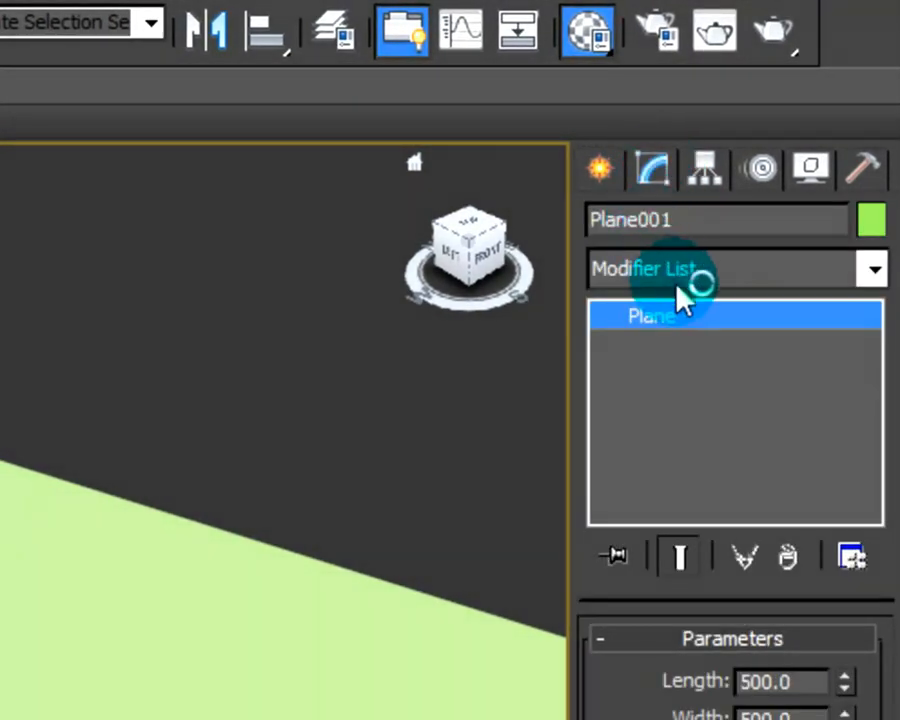
left_click(874, 270)
left_click(877, 221)
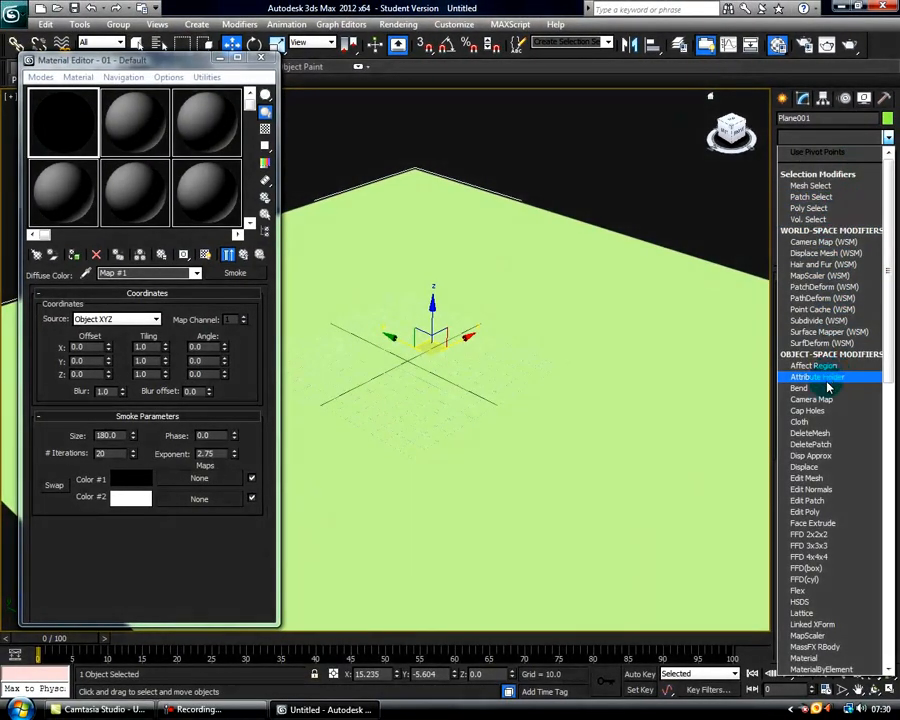
scroll(836, 515, "down", 3)
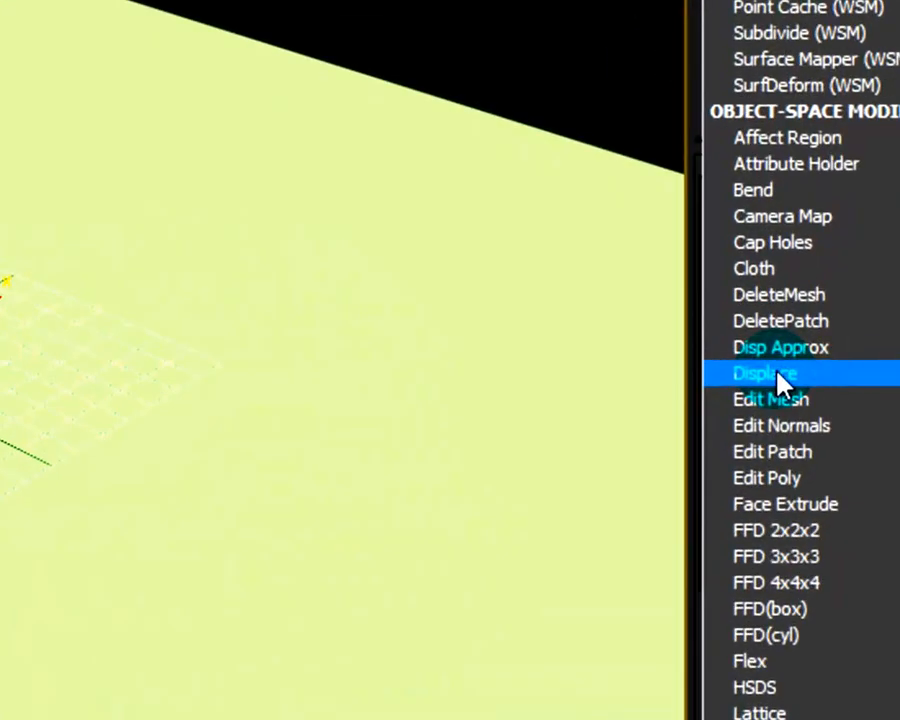
left_click(812, 370)
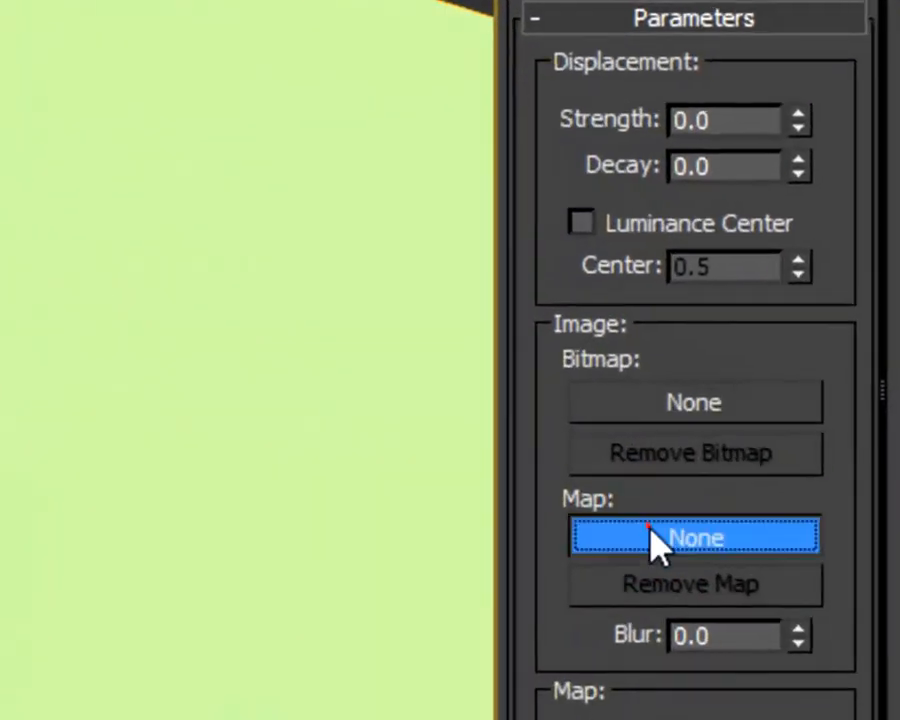
Step: Assign the material's existing Smoke map from the sample slots as the Displace modifier's map
left_click(818, 446)
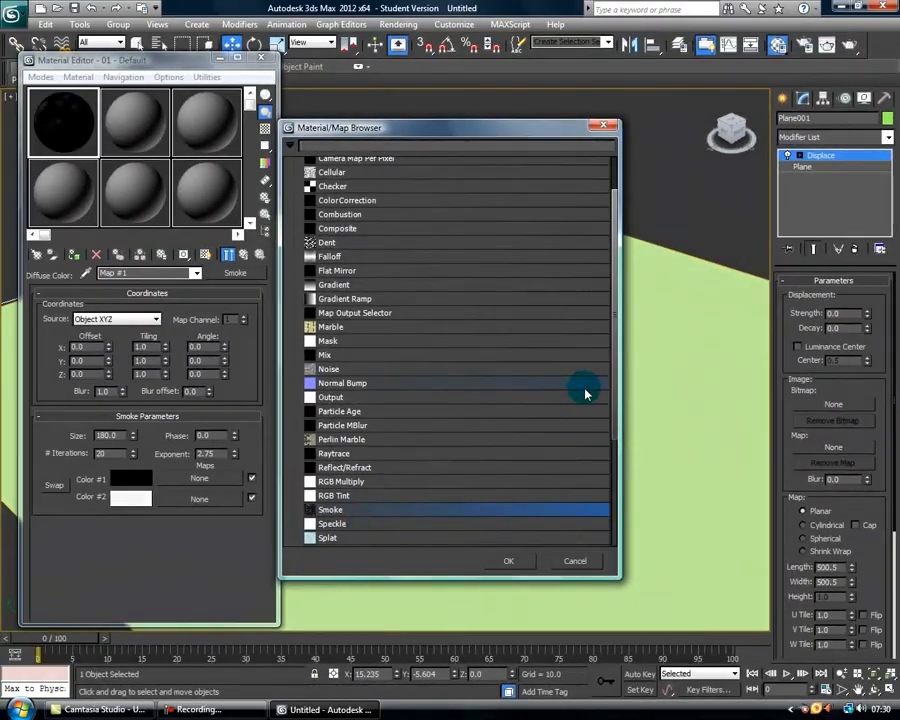
scroll(585, 393, "down", 3)
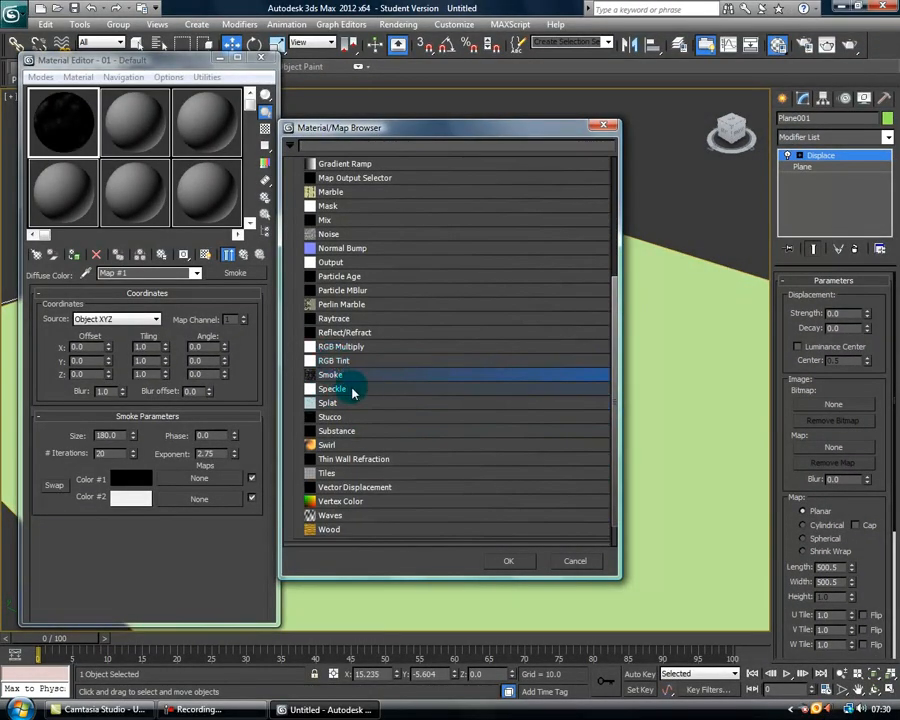
scroll(352, 393, "down", 1)
left_click(335, 537)
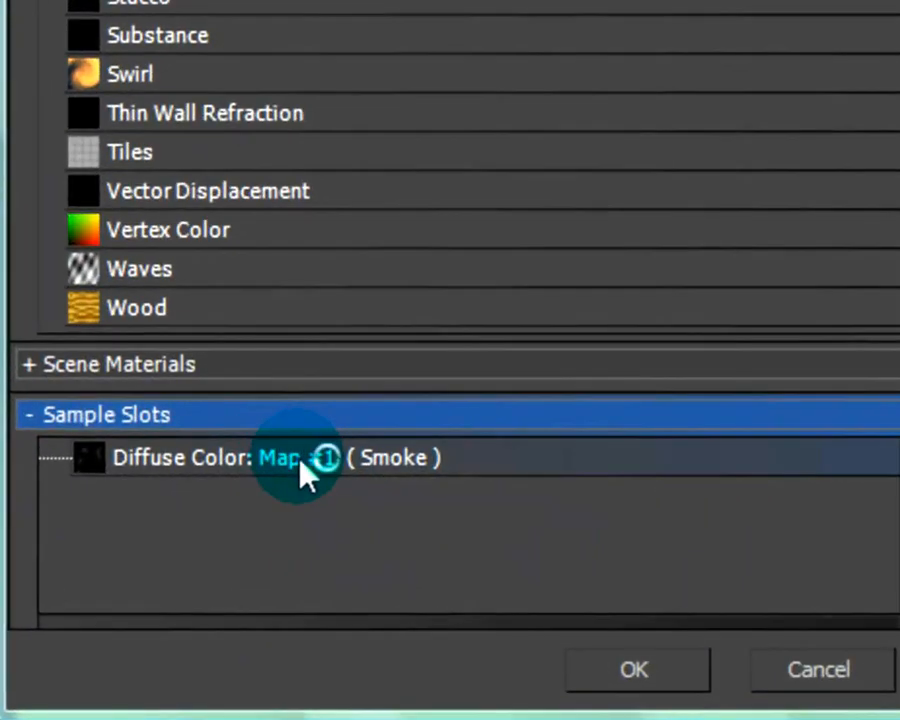
double_click(300, 460)
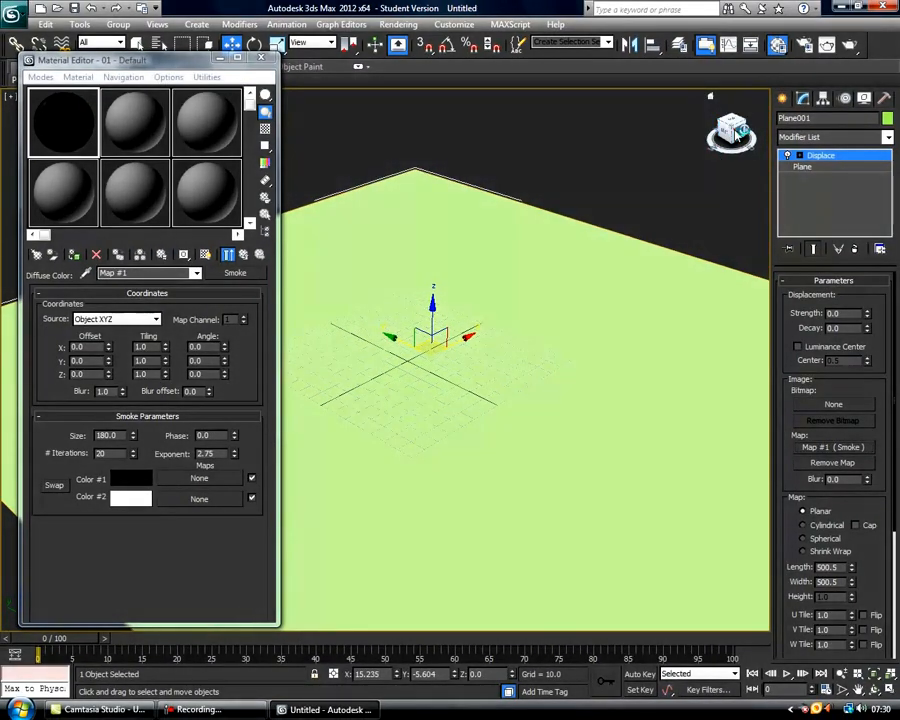
Step: Raise the Displace modifier's strength to 210 so the plane forms mountains
left_click(710, 96)
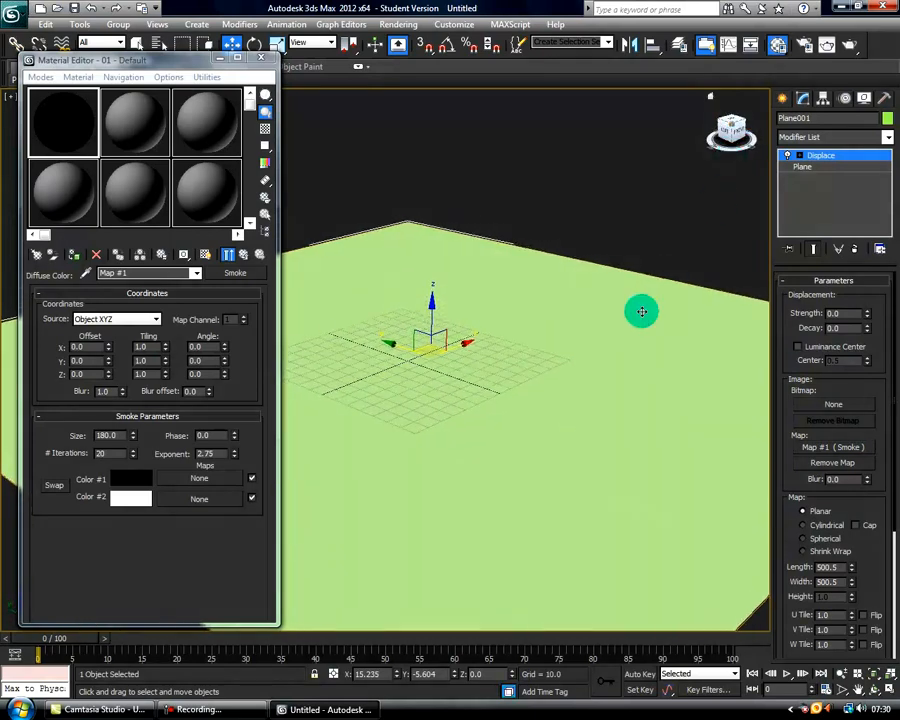
middle_click_drag(520, 396, 550, 399)
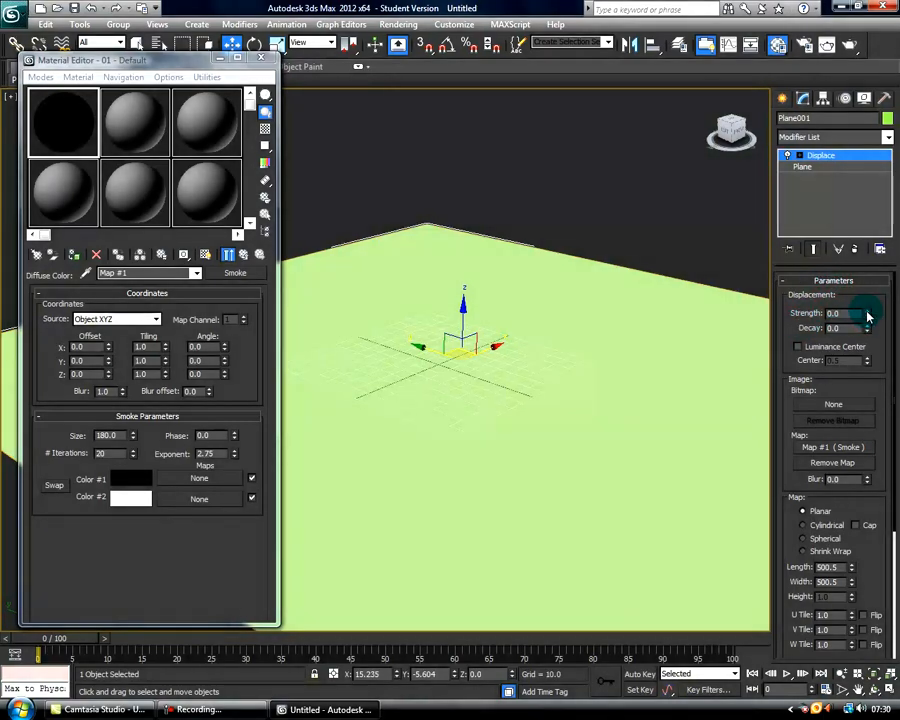
left_click_drag(867, 312, 866, 60)
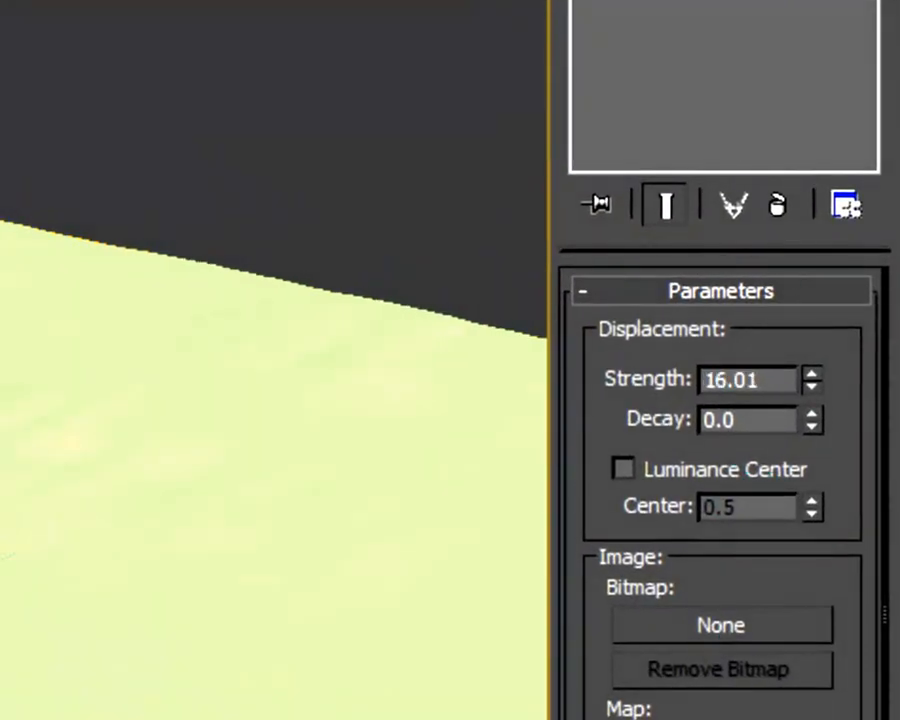
left_click_drag(898, 700, 898, 2)
left_click_drag(812, 381, 811, 279)
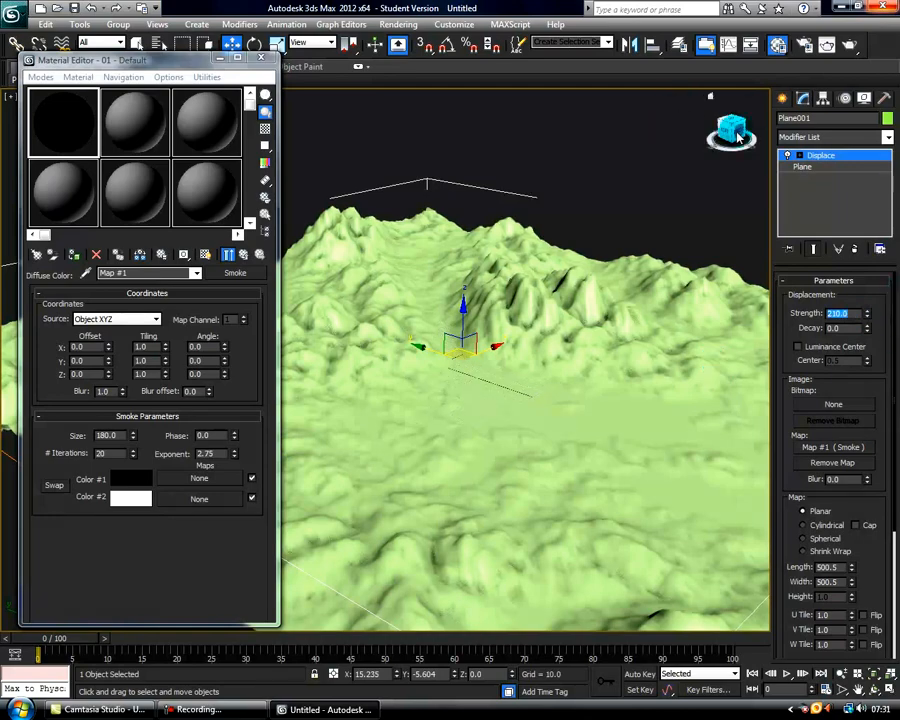
Step: Minimize the Material Editor and examine the displaced terrain's peaks and valleys from several angles and distances
left_click_drag(734, 131, 758, 133)
left_click(220, 59)
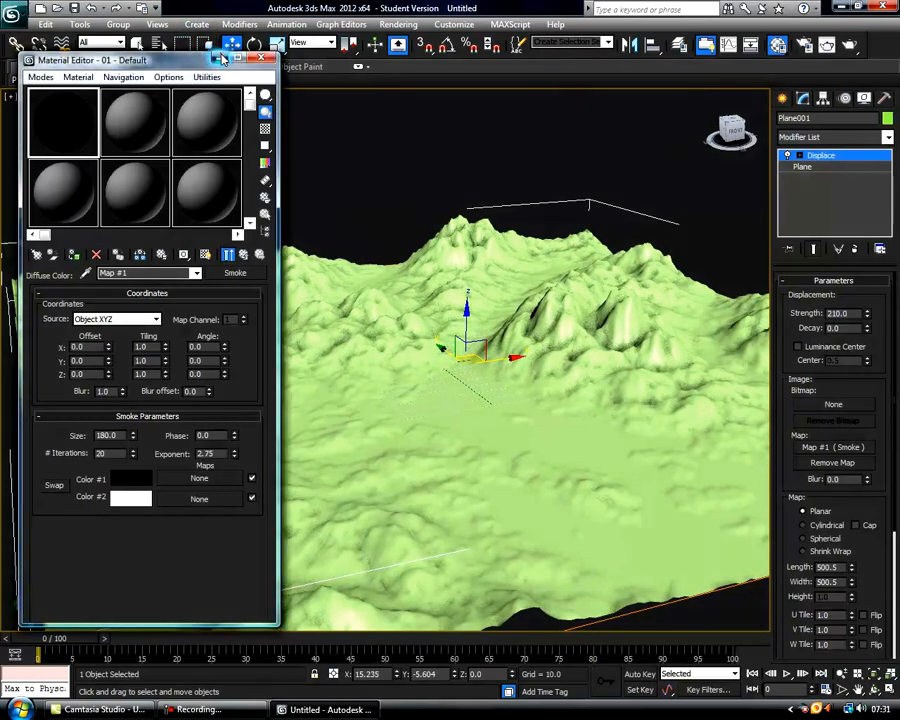
left_click_drag(744, 135, 737, 131)
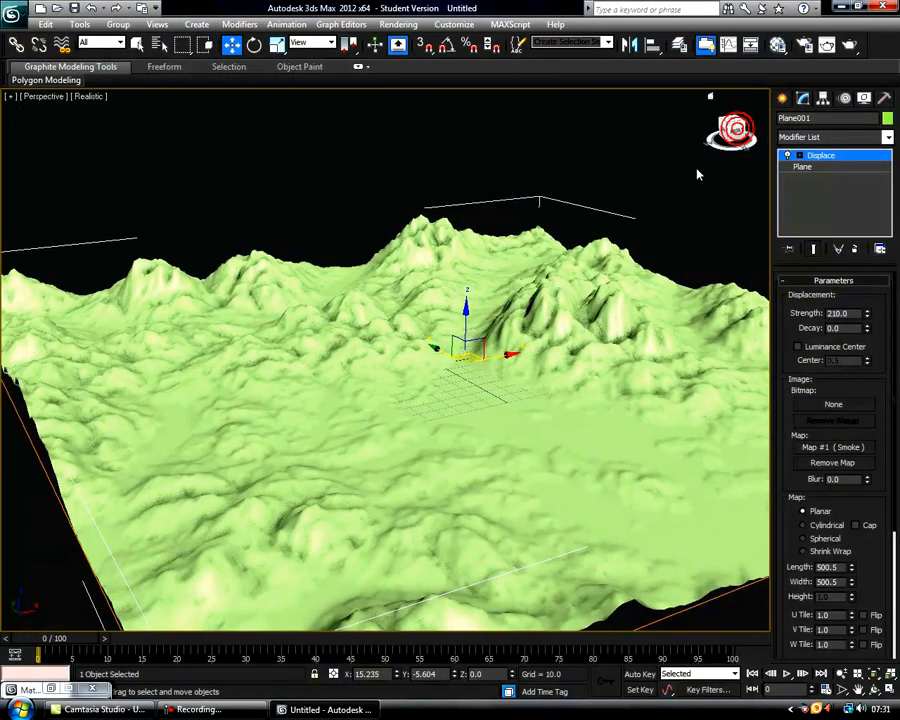
middle_click_drag(516, 400, 536, 404)
scroll(607, 437, "up", 3)
middle_click_drag(607, 437, 440, 328)
left_click_drag(733, 129, 744, 131)
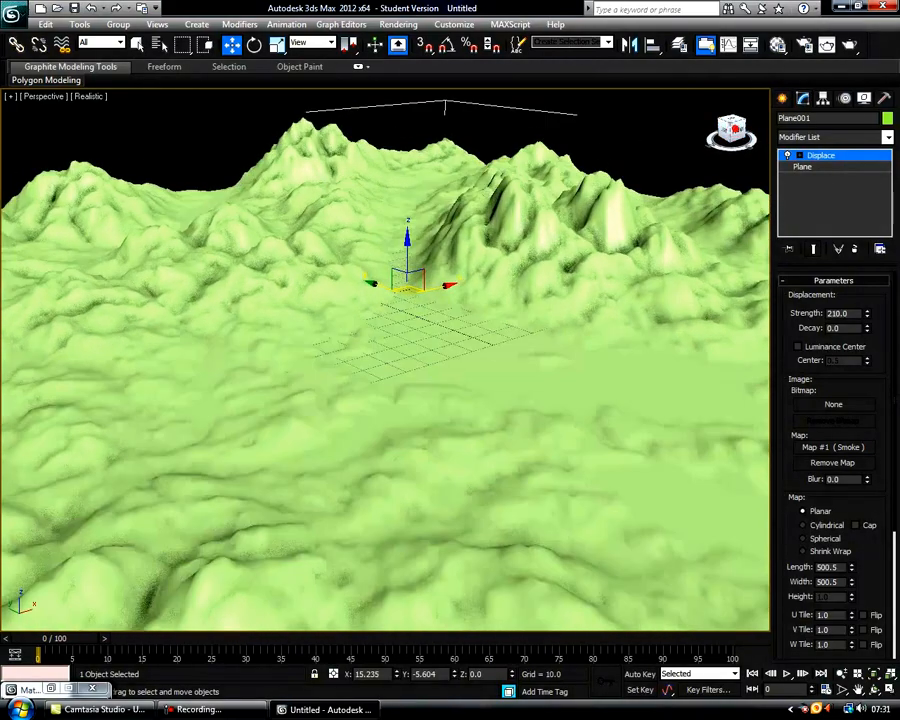
middle_click_drag(476, 347, 476, 413)
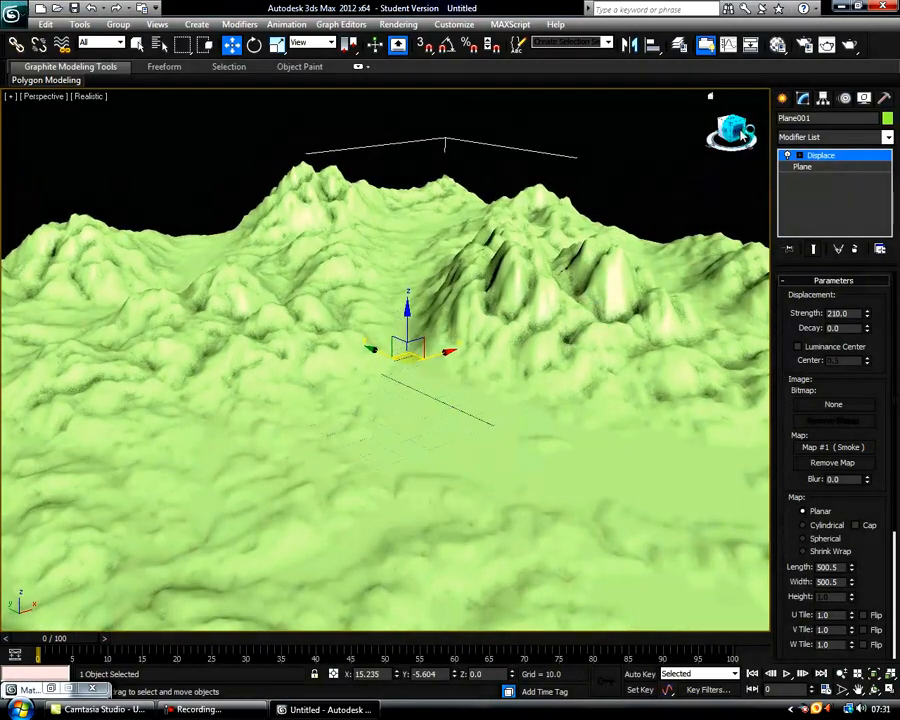
left_click_drag(741, 133, 722, 122)
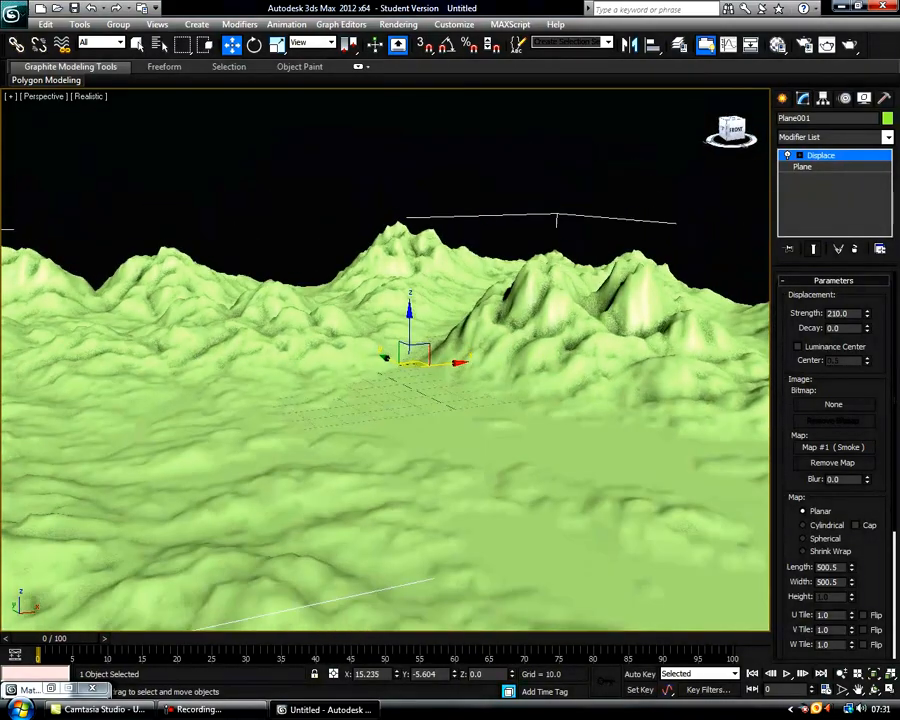
middle_click_drag(650, 327, 566, 505, "alt")
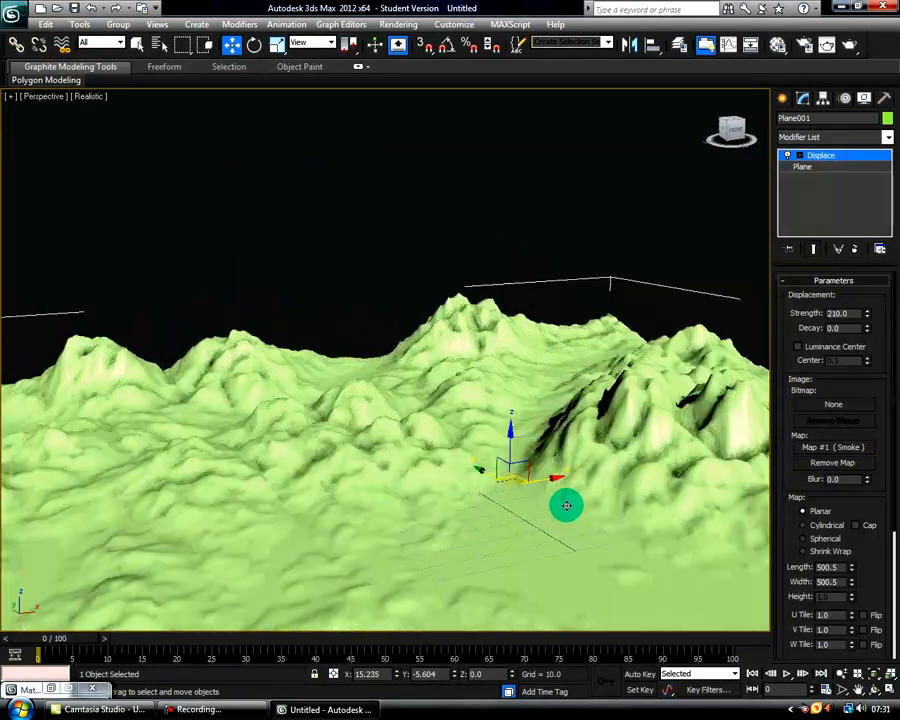
Step: Add a TurboSmooth modifier above Displace on the terrain and check the smoothed peaks up close
left_click(885, 139)
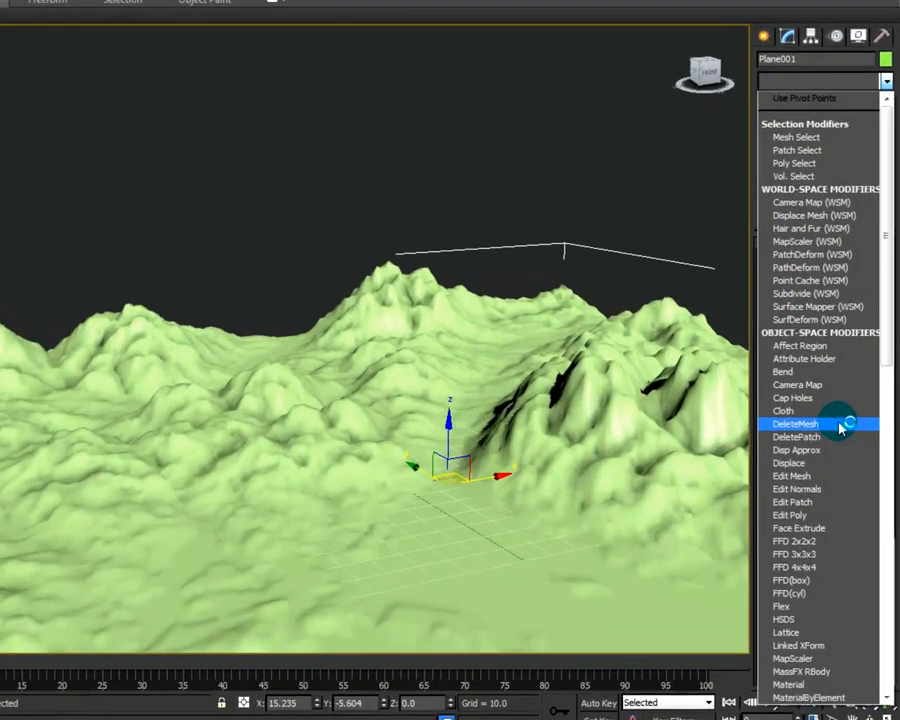
scroll(849, 480, "down", 15)
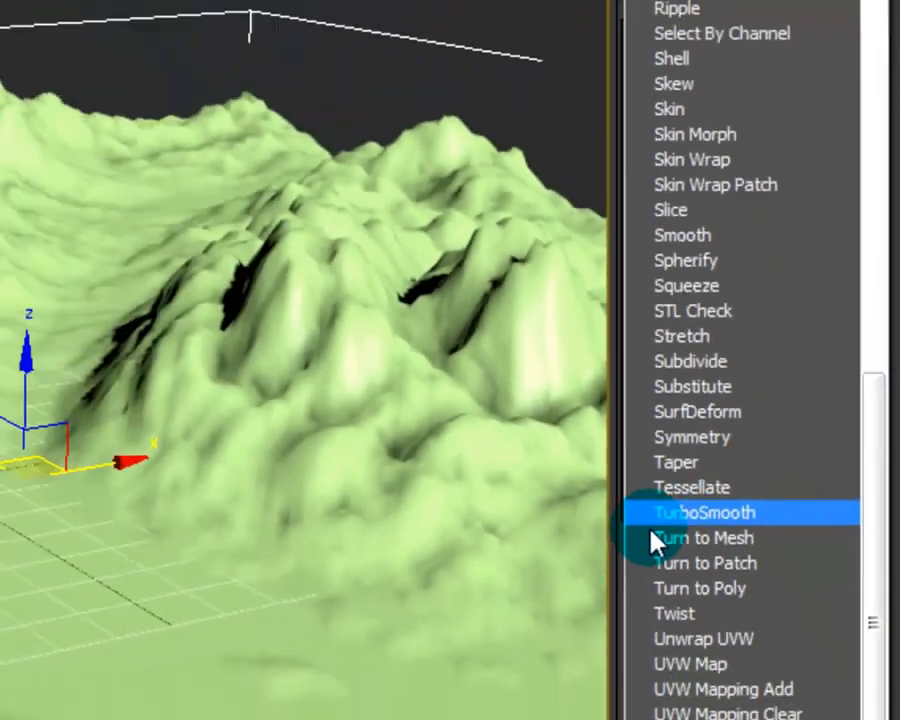
left_click(597, 532)
middle_click_drag(700, 434, 514, 420)
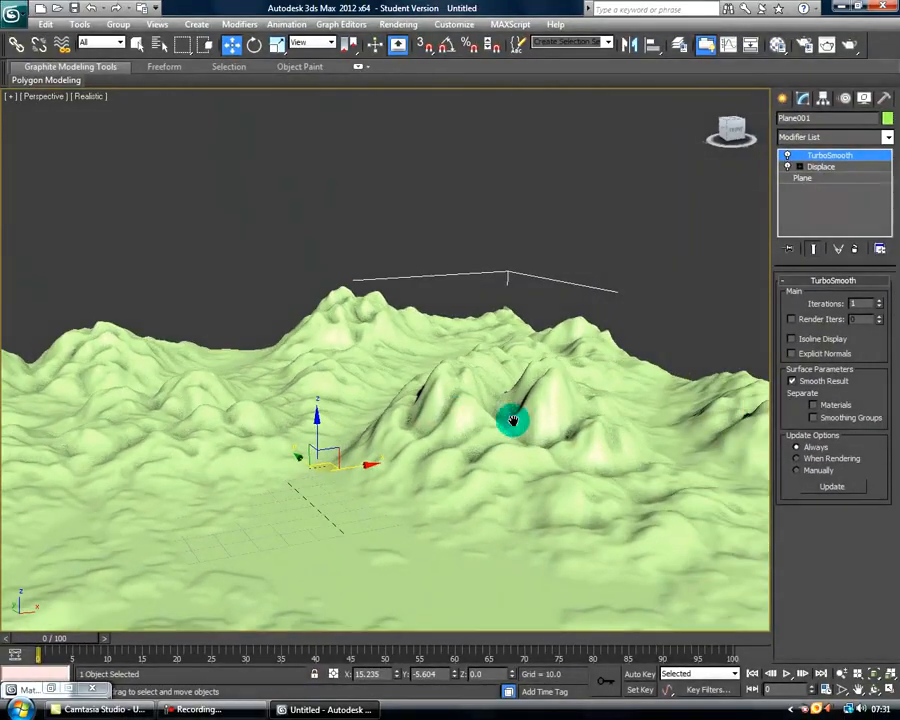
scroll(713, 462, "up", 4)
mouse_move(713, 462)
middle_mouse_down()
mouse_move(174, 448)
mouse_move(675, 446)
mouse_move(625, 424)
mouse_move(400, 464)
mouse_move(718, 458)
middle_mouse_up()
scroll(488, 510, "down", 5)
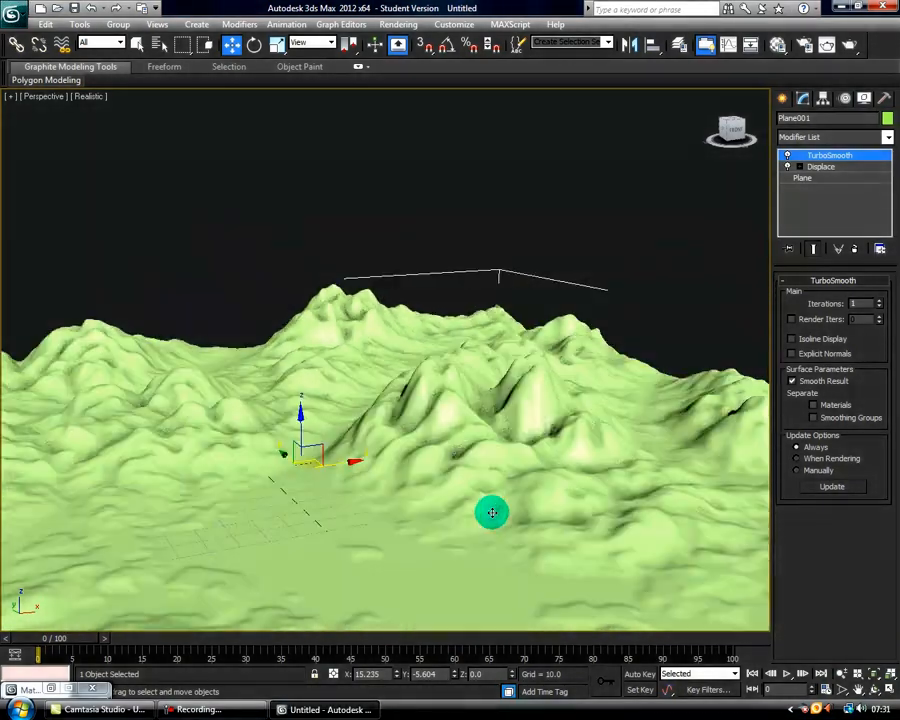
middle_click_drag(428, 534, 509, 479)
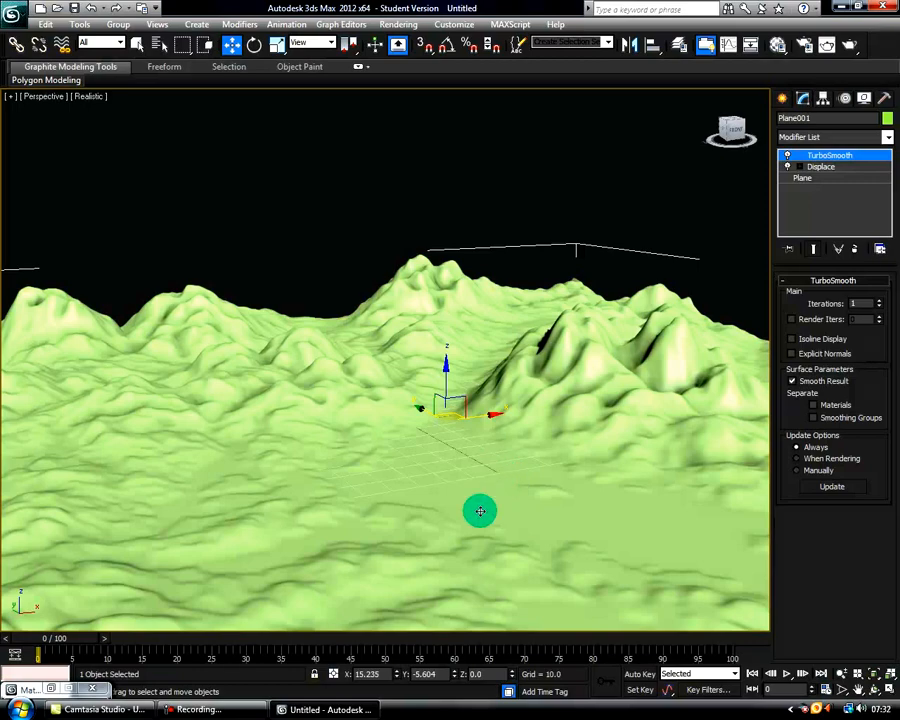
Step: Move the terrain across the ground plane to about X 41, Y 5
left_click_drag(404, 501, 444, 486)
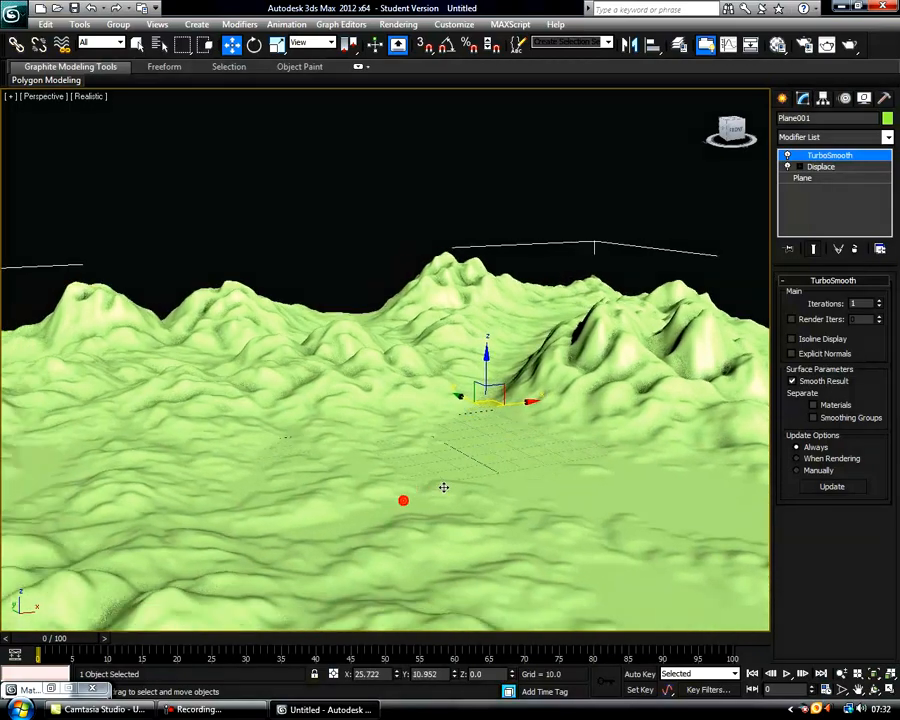
middle_click_drag(437, 481, 395, 459)
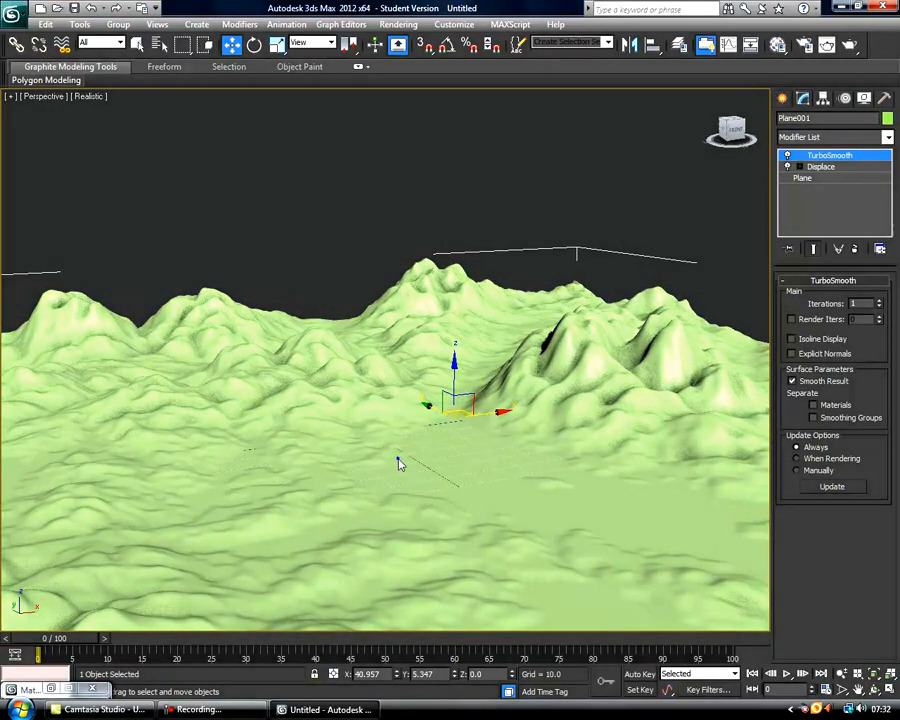
Step: Freeze the terrain and try to select and move it in the viewport
right_click(398, 463)
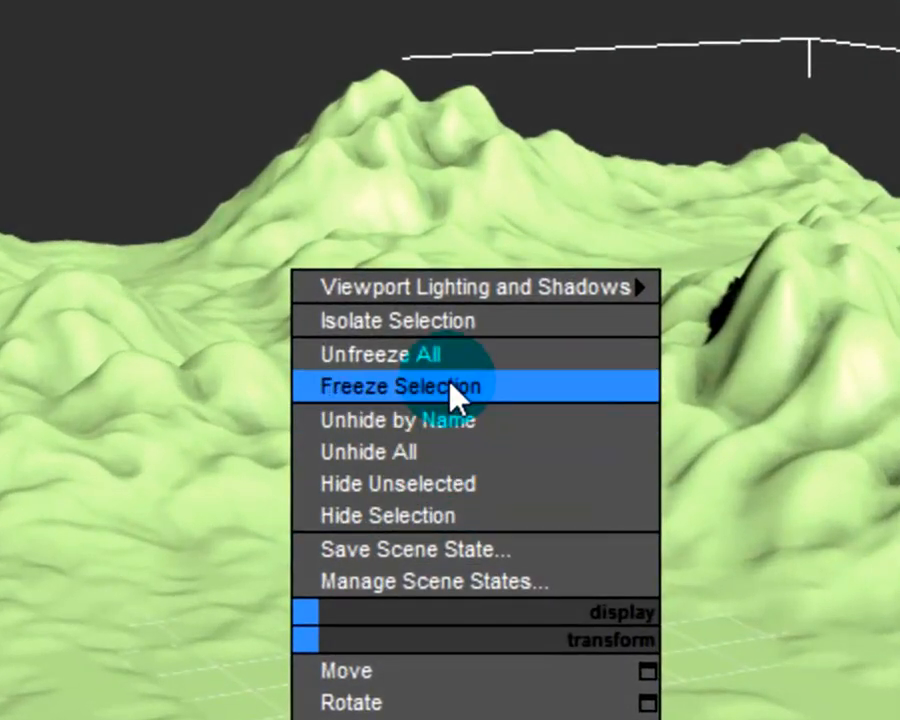
left_click(439, 384)
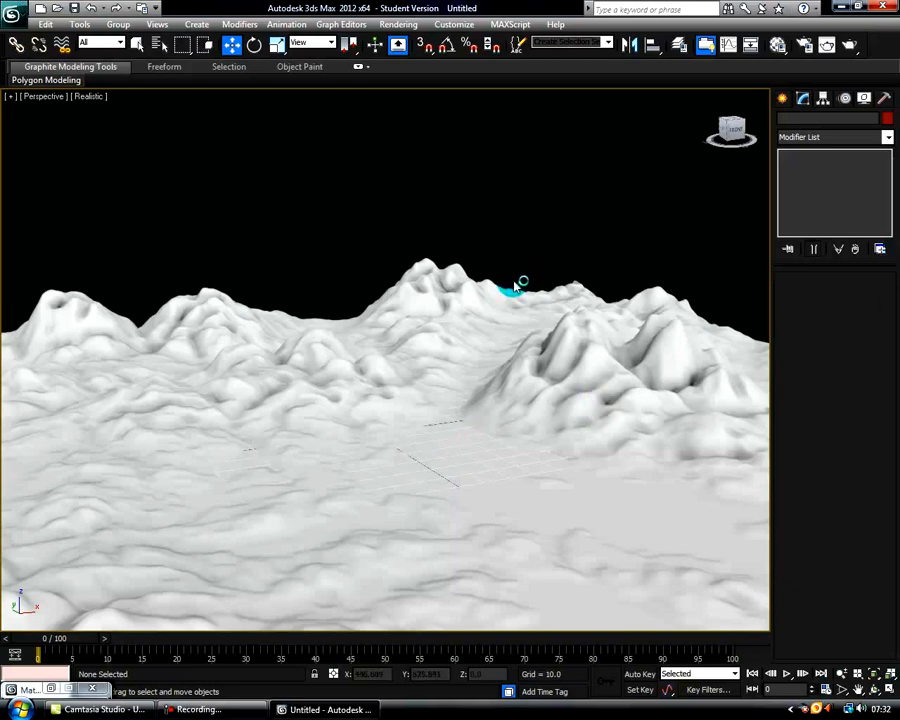
left_click_drag(581, 545, 565, 543)
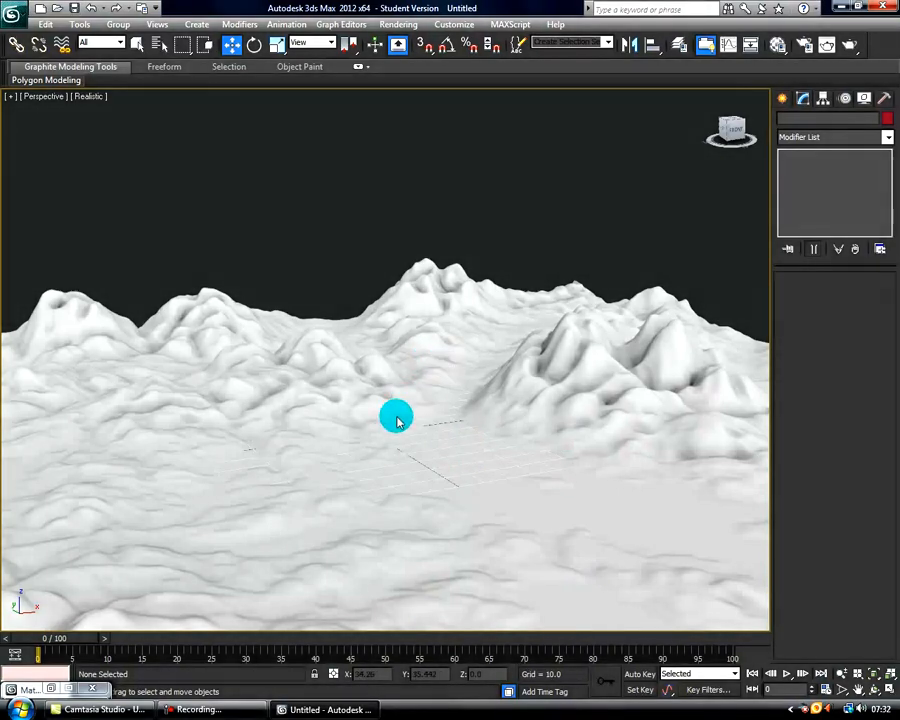
Step: Unfreeze all objects so the terrain is editable again
right_click(370, 443)
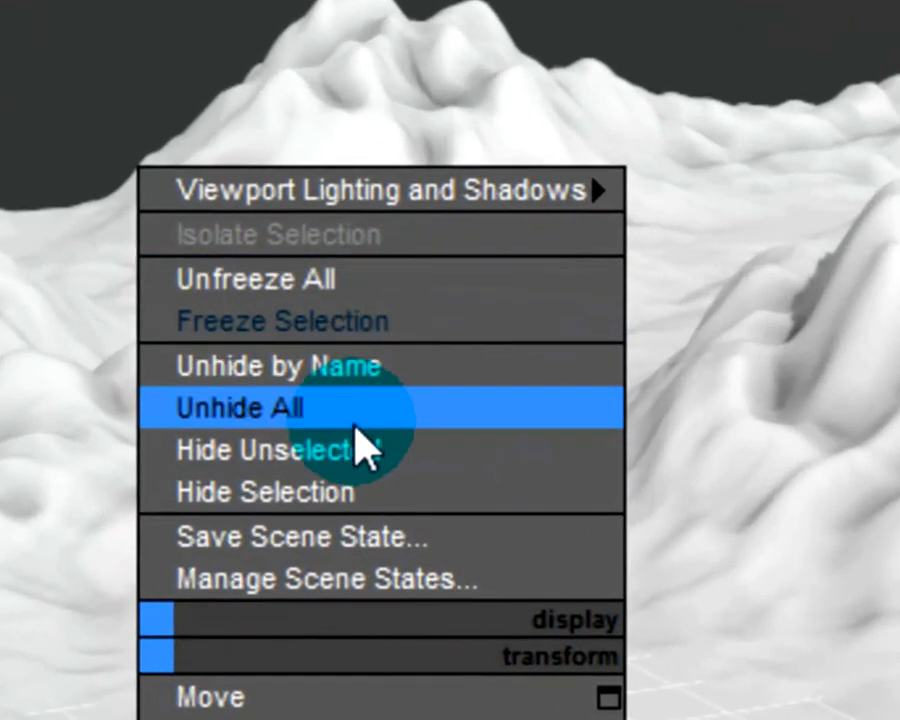
left_click(291, 492)
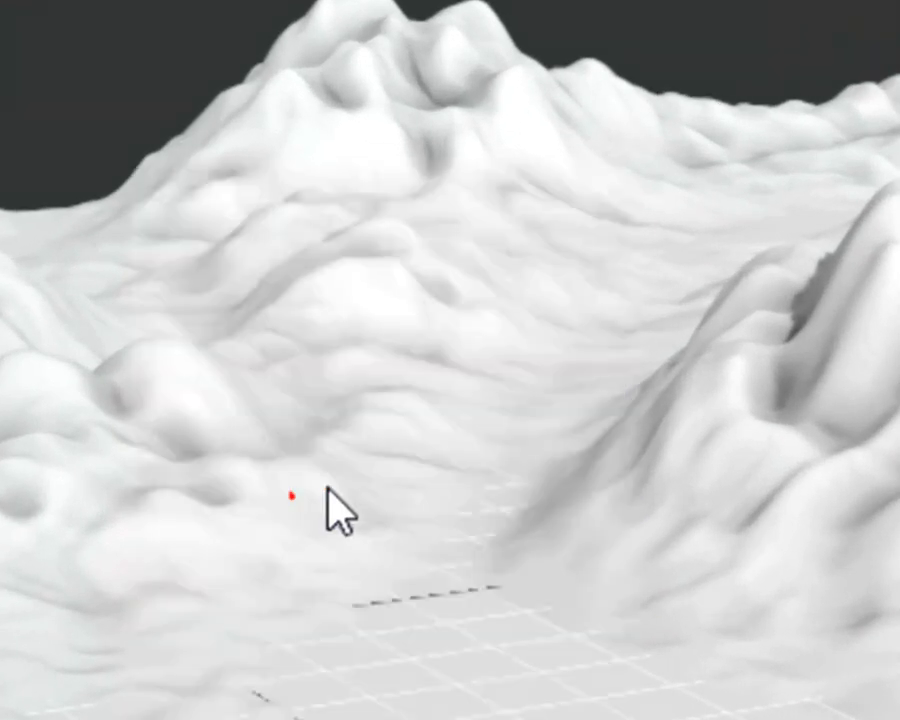
right_click(5, 318)
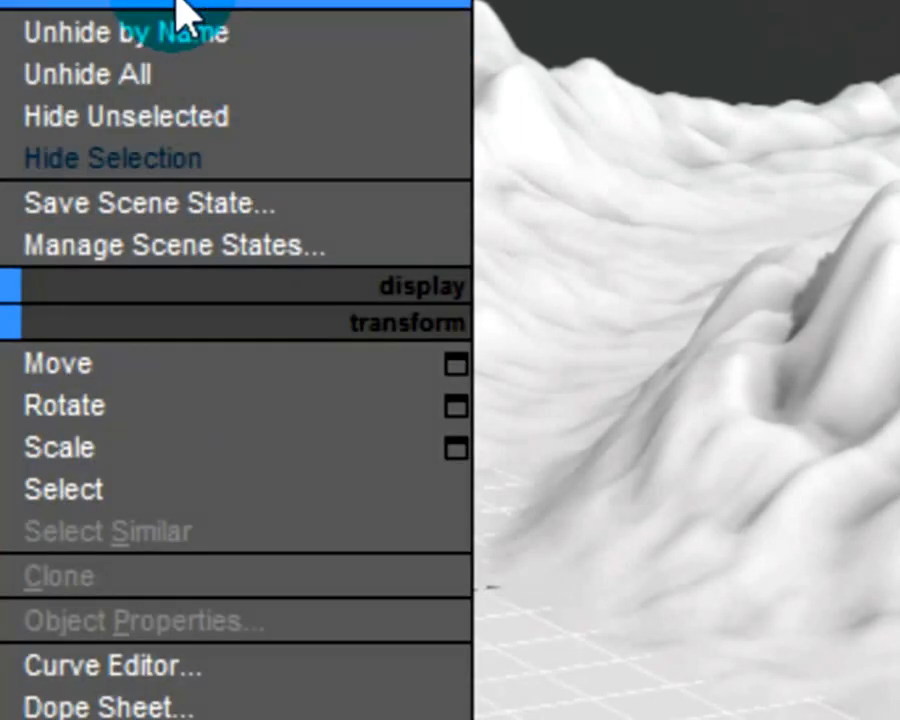
left_click(100, 0)
Step: Hide the selected terrain and bring it back by unhiding all objects
right_click(200, 482)
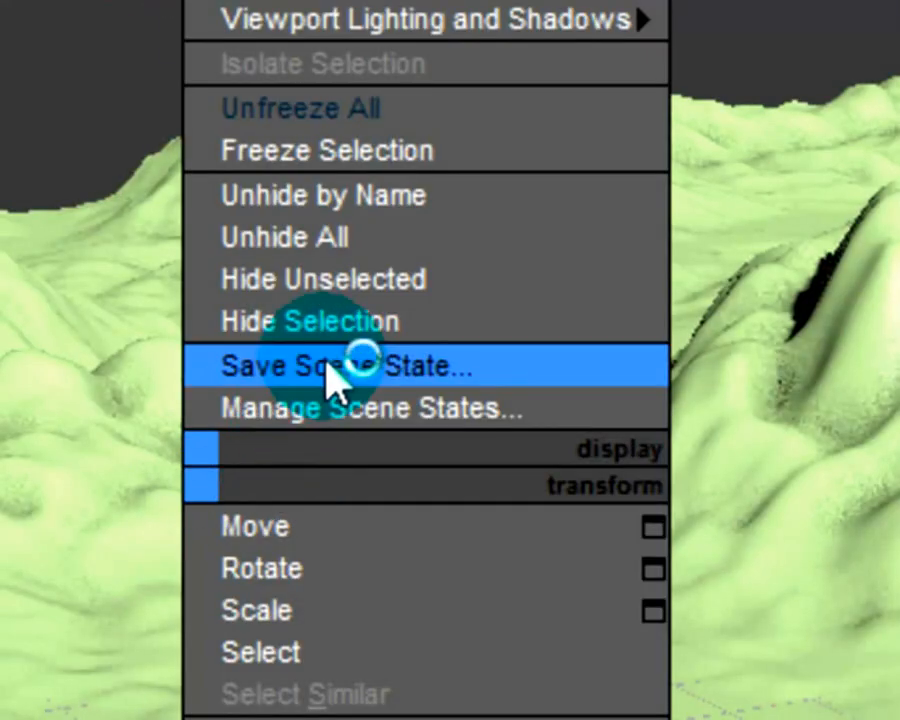
left_click(320, 320)
left_click(476, 577)
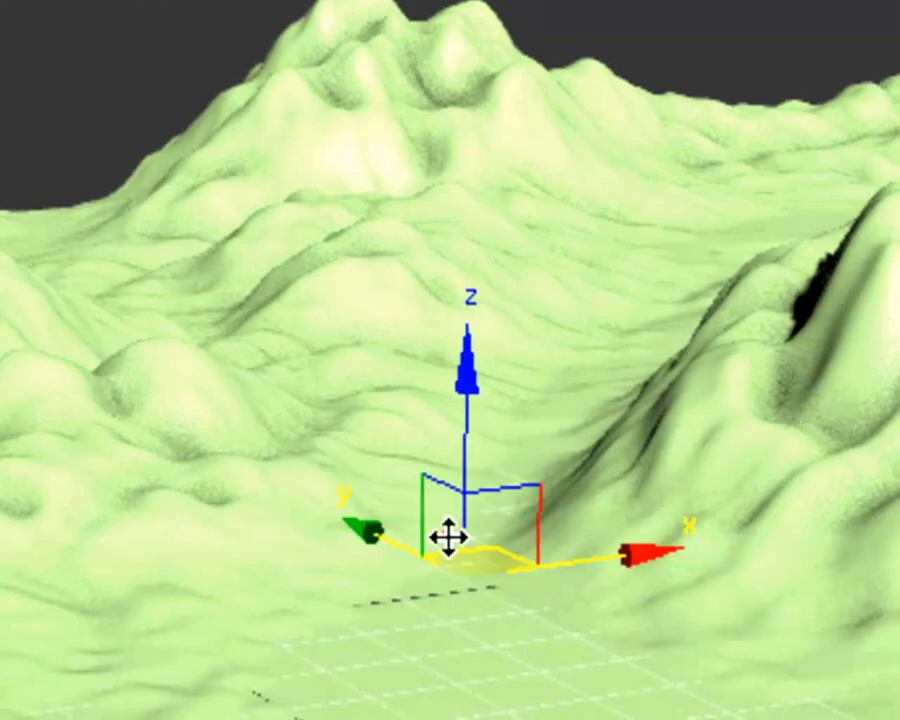
right_click(449, 540)
left_click(546, 378)
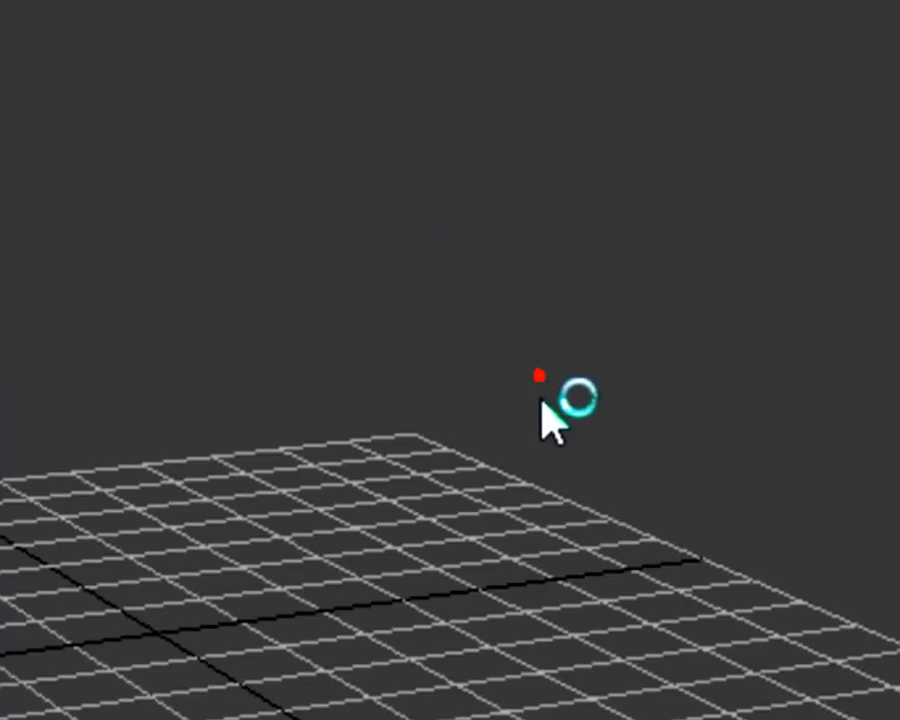
right_click(221, 458)
left_click(376, 234)
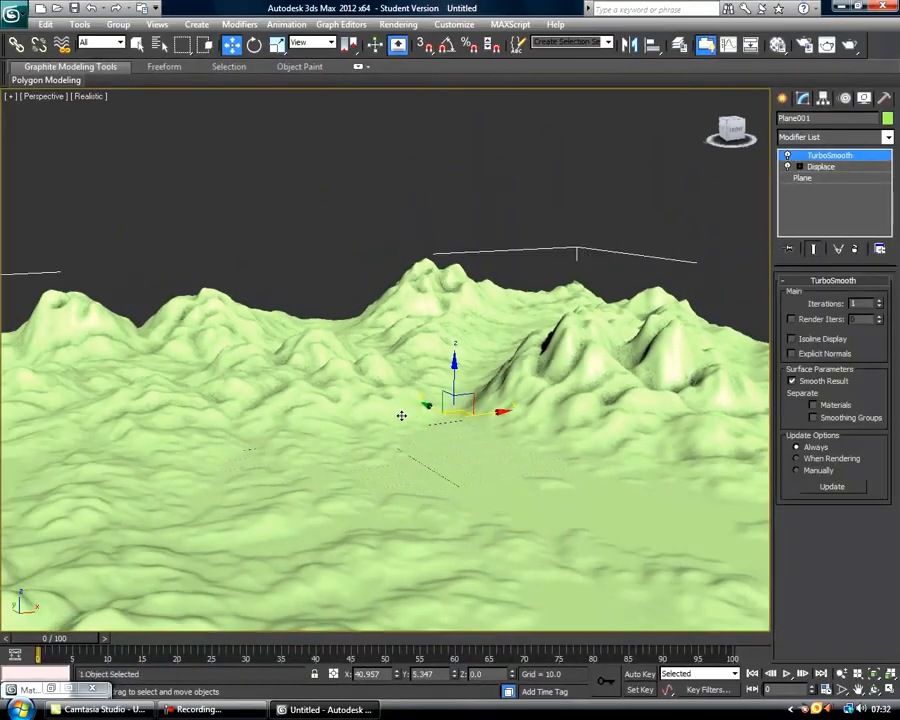
Step: Freeze the terrain once more and release it by unfreezing all objects
right_click(373, 259)
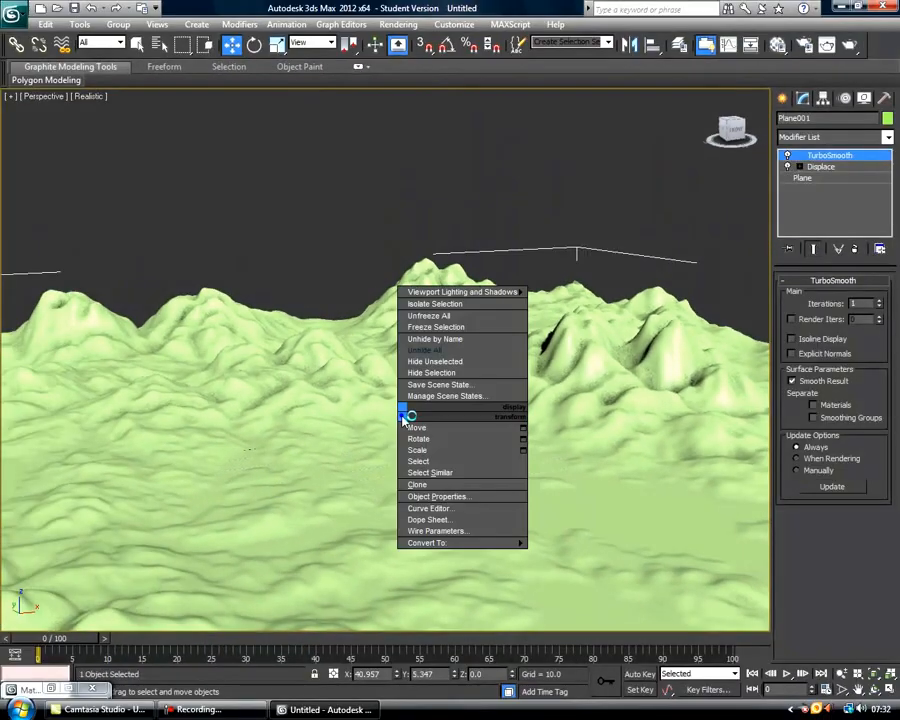
left_click(465, 326)
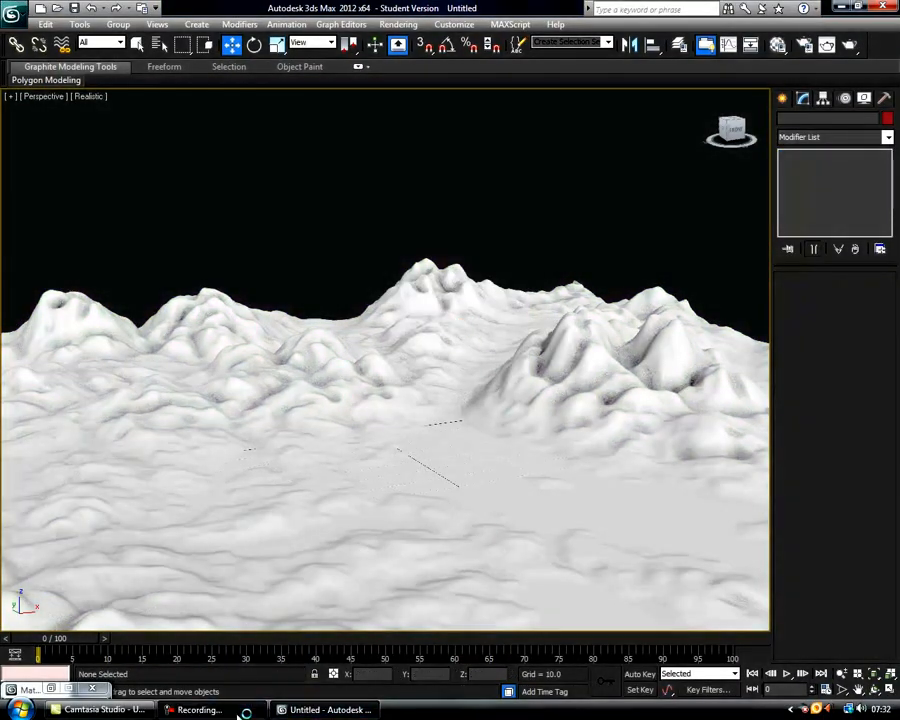
left_click(822, 650)
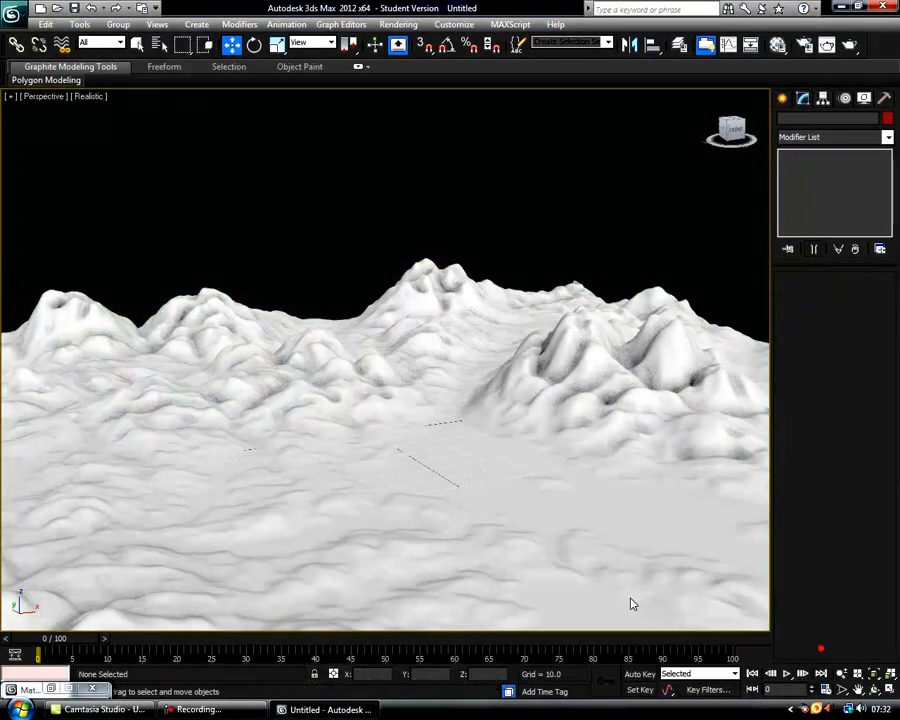
right_click(373, 477)
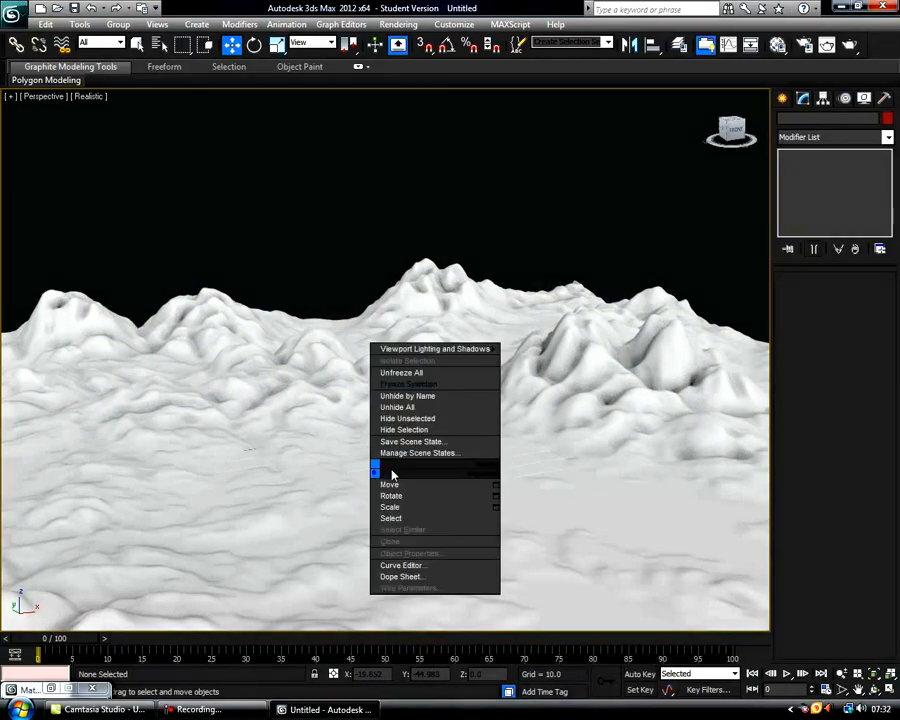
left_click(405, 372)
Step: Select the smoothed terrain and convert it to an Editable Mesh
middle_click_drag(318, 496, 354, 472)
scroll(358, 476, "down", 2)
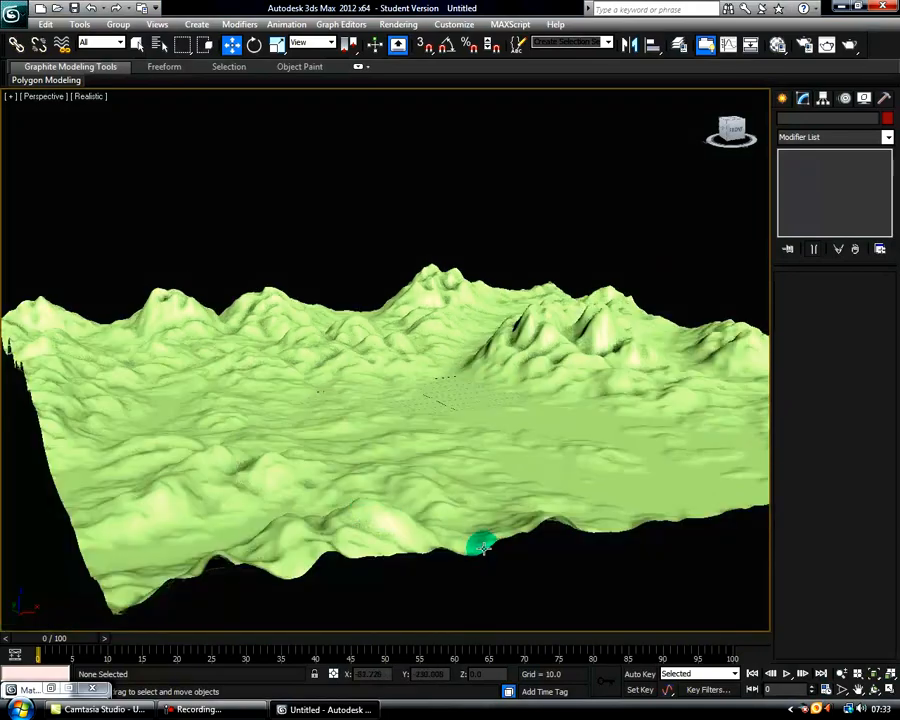
middle_click_drag(445, 562, 378, 605)
left_click_drag(741, 136, 737, 133)
middle_click_drag(446, 480, 463, 456)
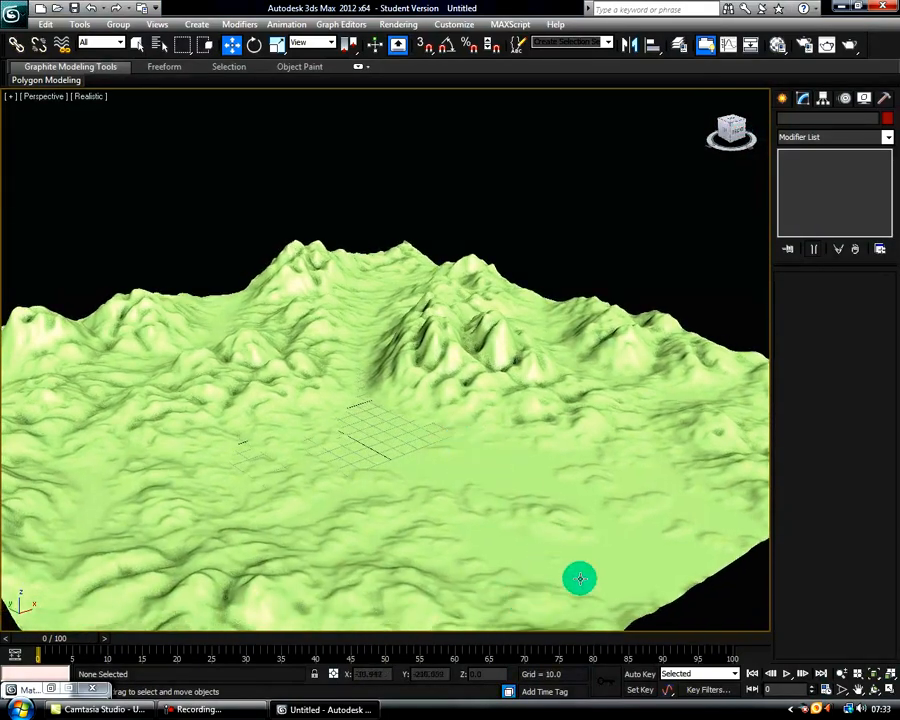
middle_click_drag(488, 552, 473, 528)
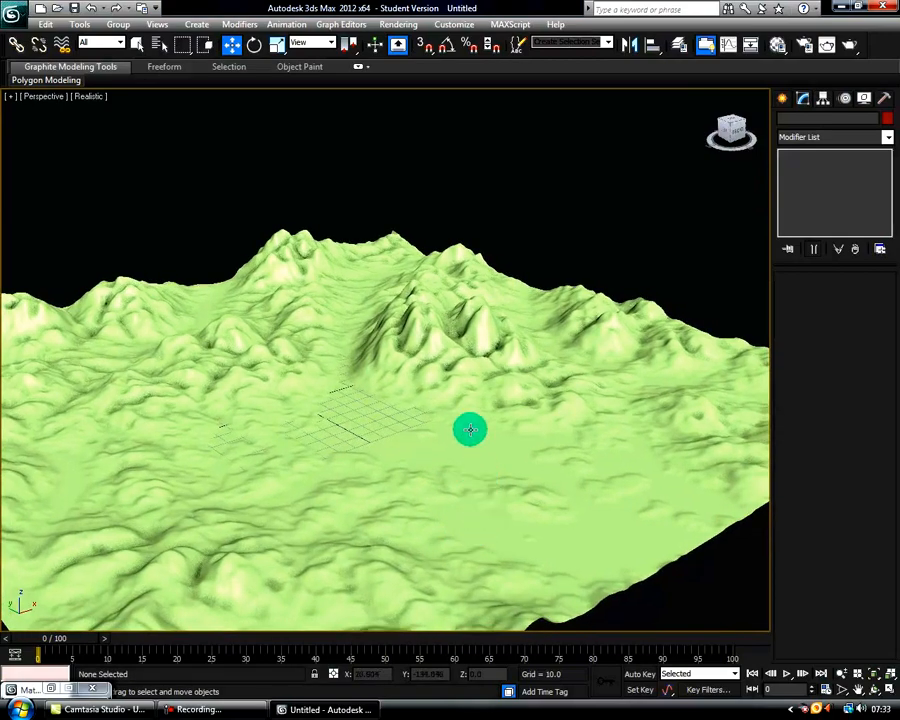
left_click(316, 390)
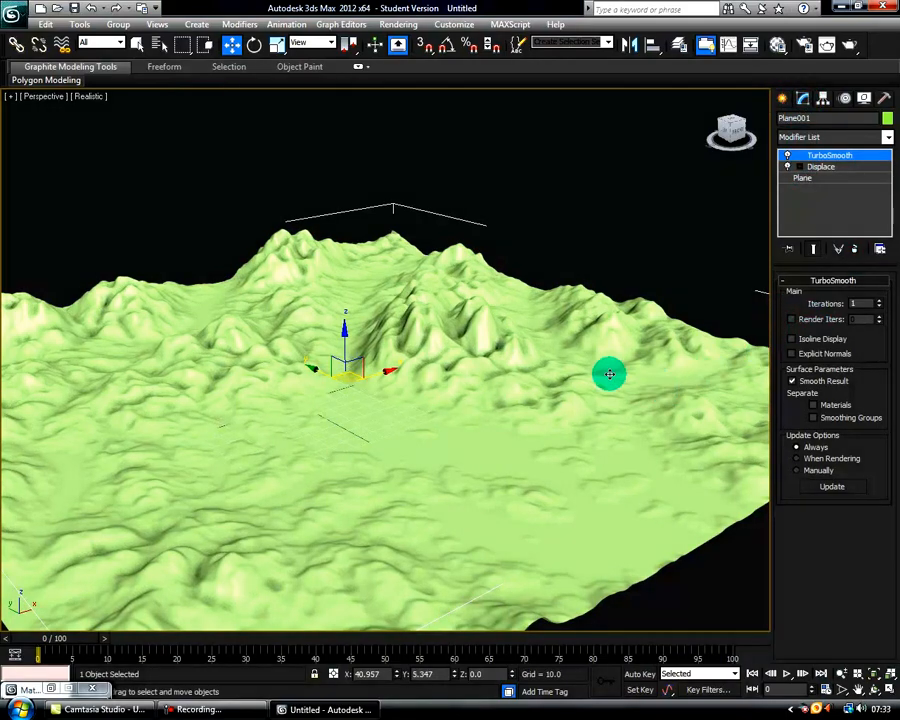
right_click(458, 455)
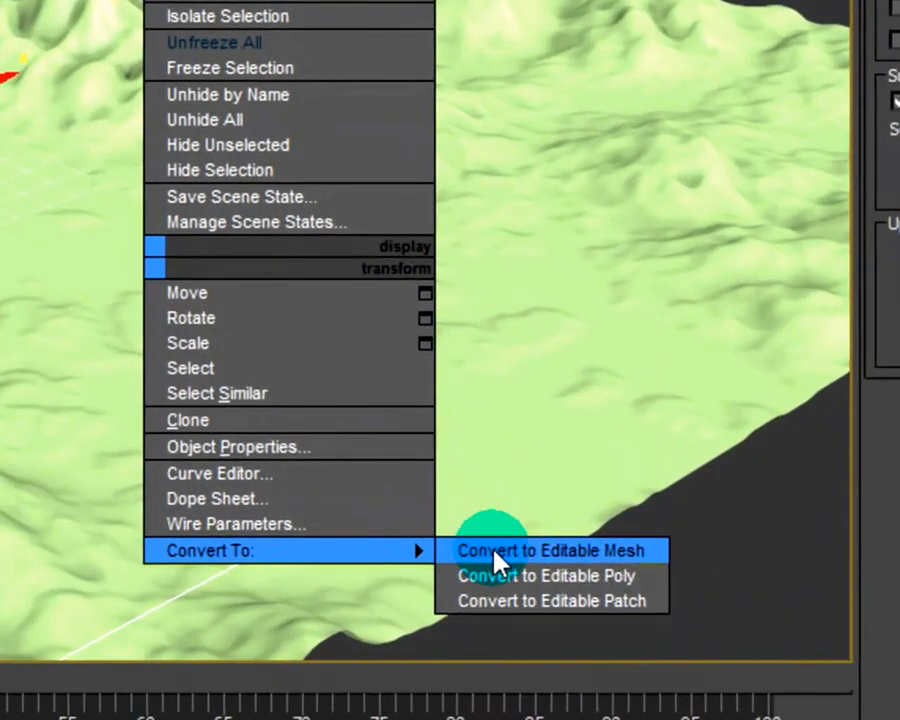
left_click(497, 562)
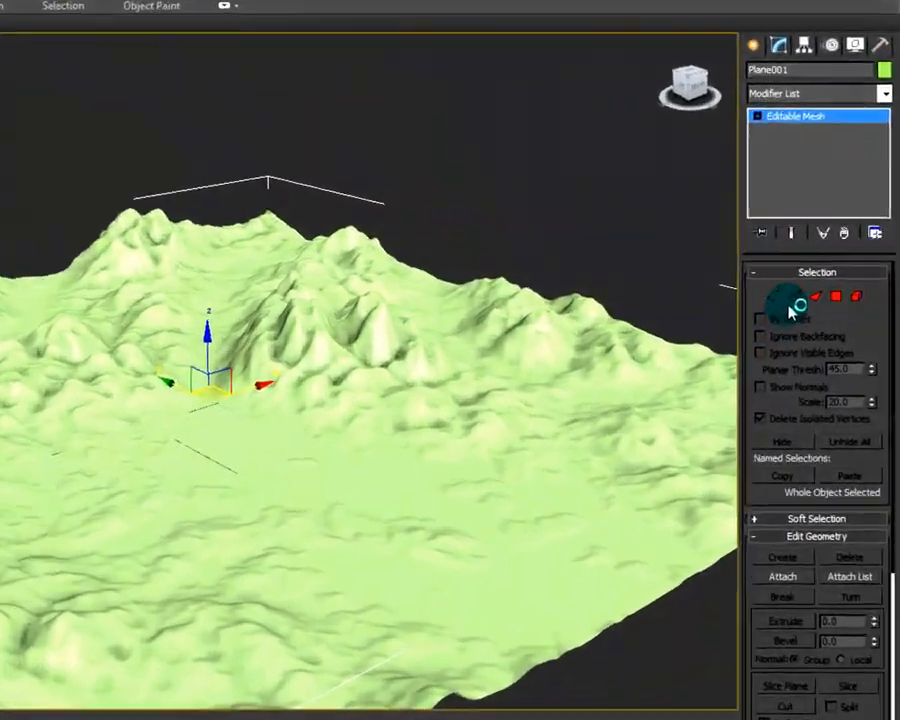
Step: Enter vertex editing on the terrain mesh and enable Use Soft Selection, with the flat foreground in close view
left_click(795, 305)
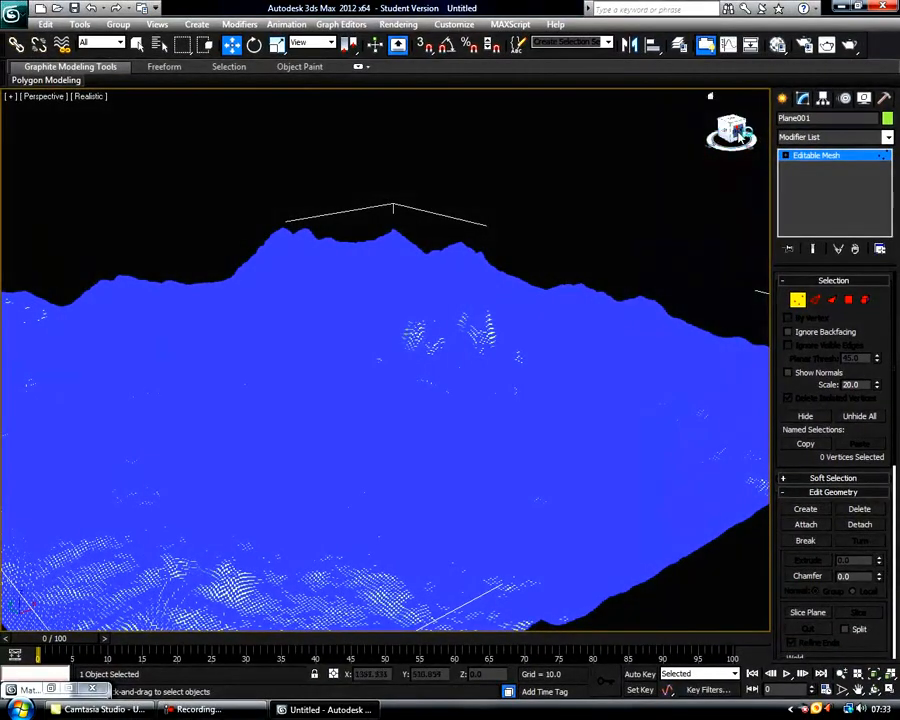
mouse_move(740, 137)
left_mouse_down()
mouse_move(716, 178)
mouse_move(730, 140)
left_mouse_up()
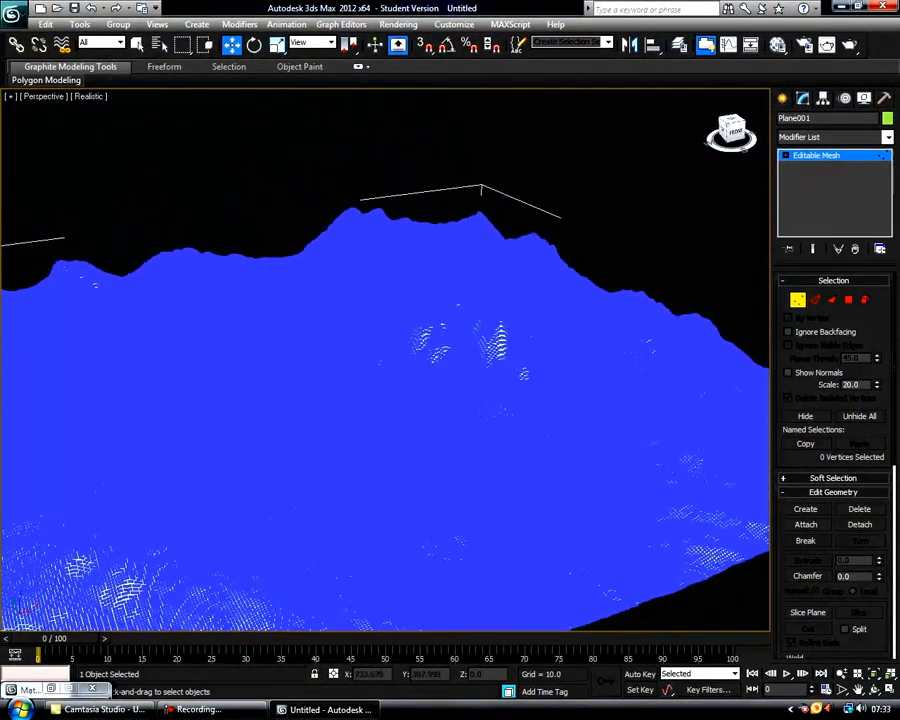
middle_click_drag(449, 499, 558, 417)
scroll(468, 468, "up", 4)
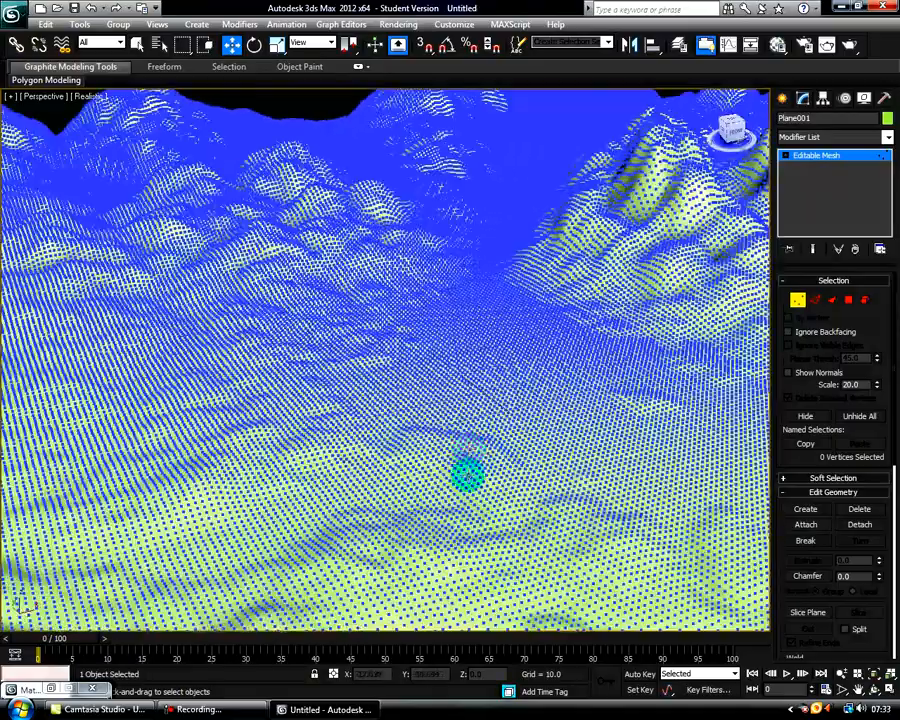
middle_click_drag(466, 472, 560, 516)
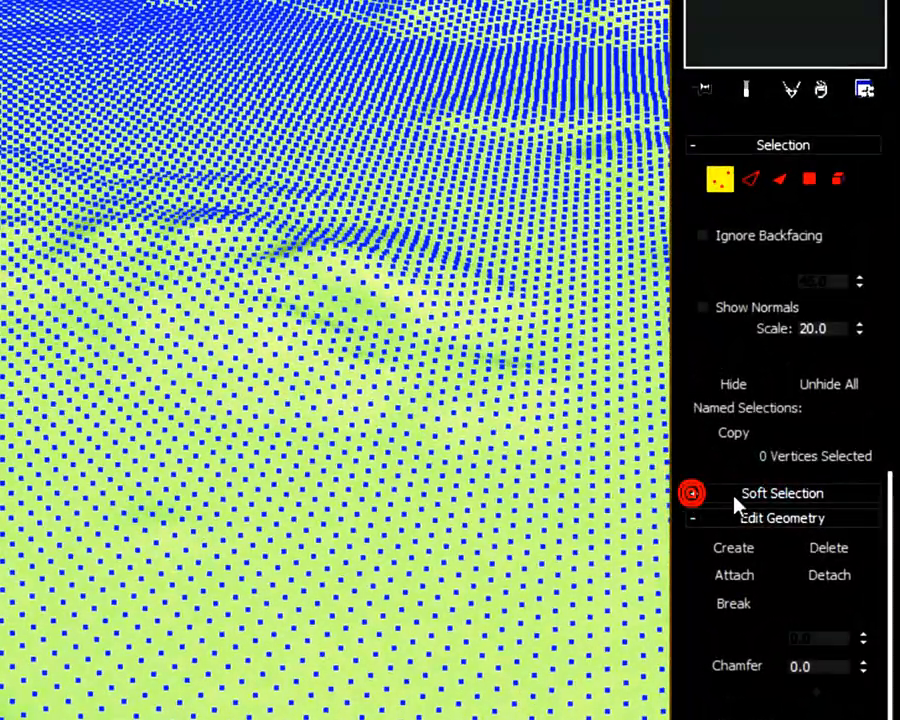
left_click(734, 497)
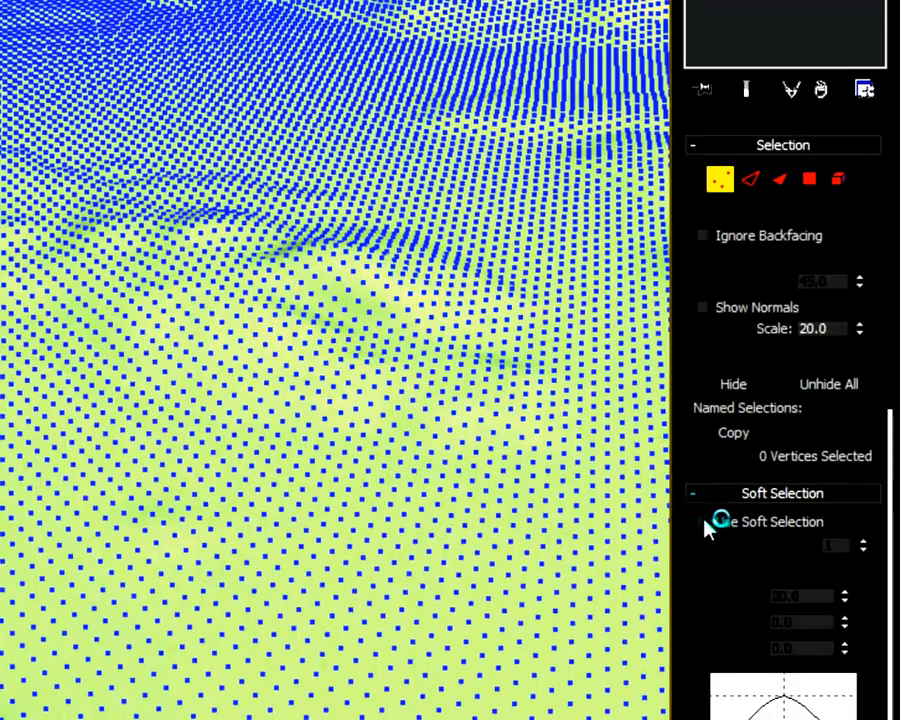
left_click(704, 522)
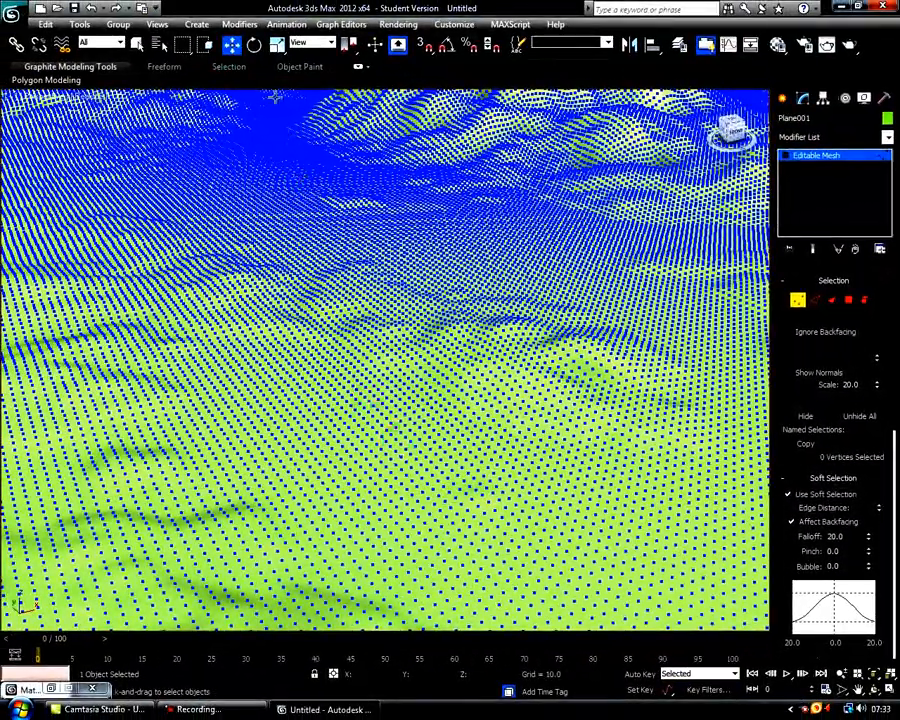
Step: Raise a vertex on the flat foreground to about Z 14, and lower it to about Z -7.6 to form a crater
left_click(391, 445)
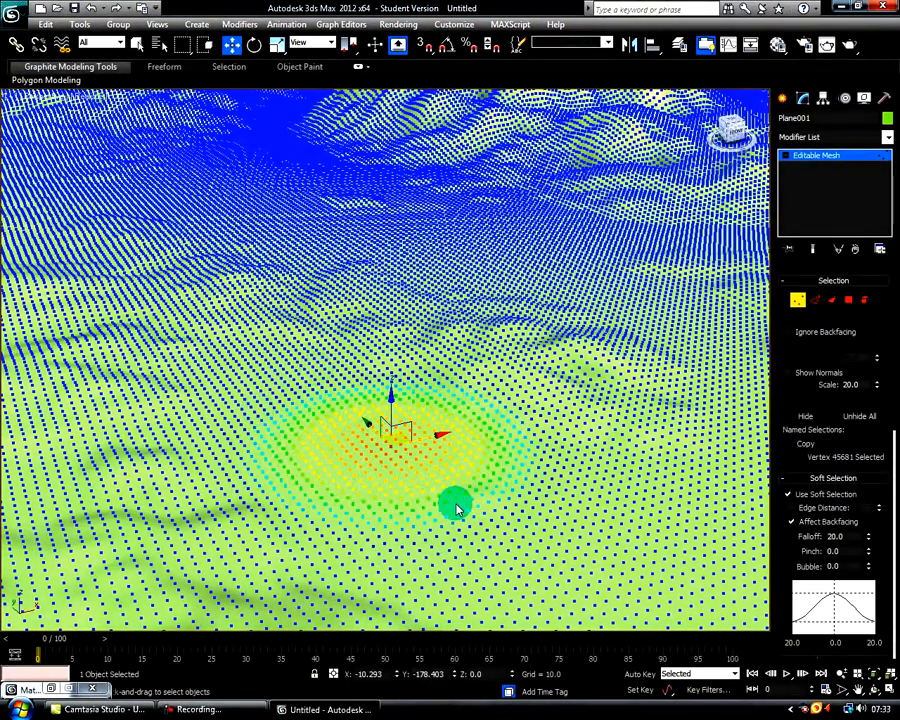
left_click_drag(391, 398, 395, 341)
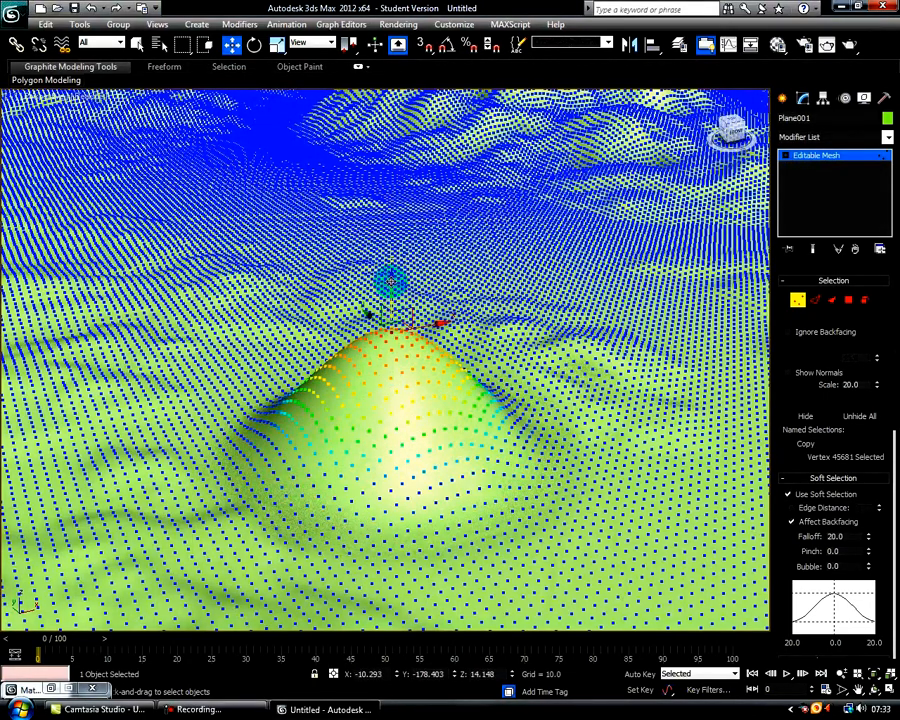
left_click_drag(390, 283, 390, 452)
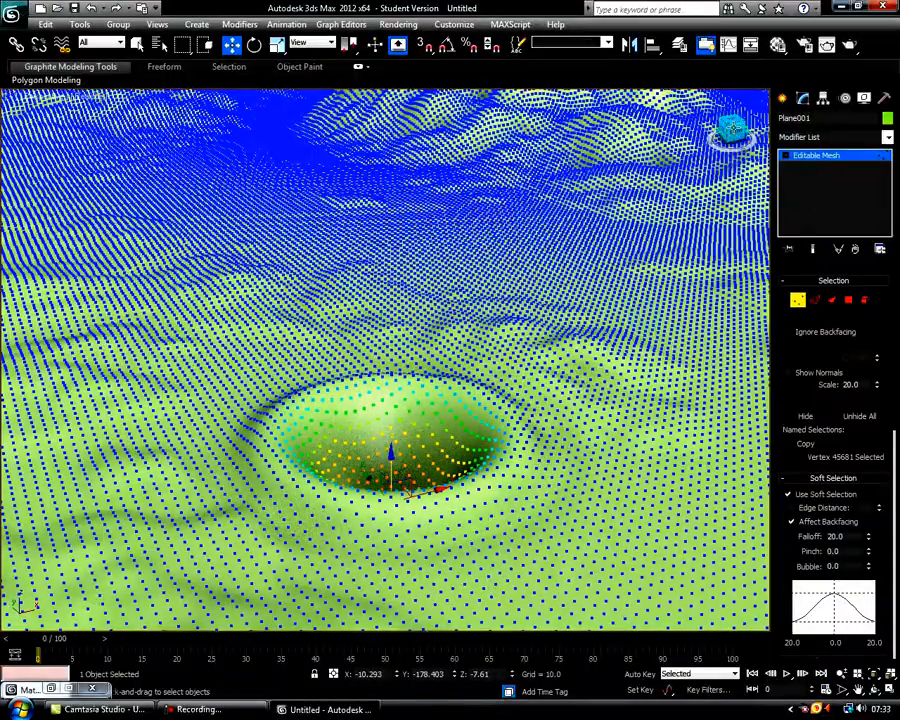
left_click_drag(736, 130, 734, 118)
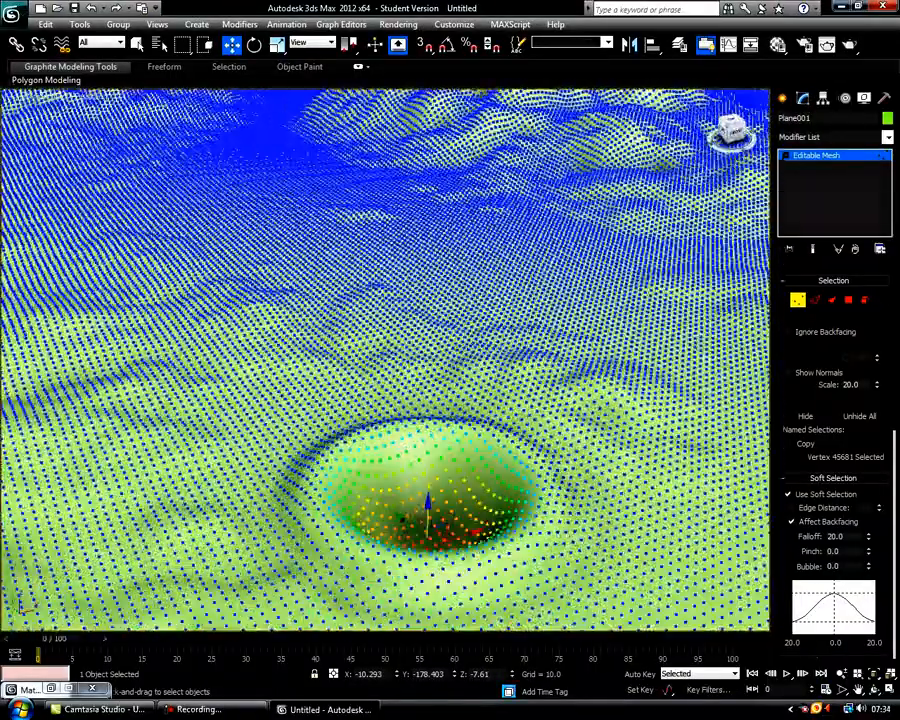
middle_click_drag(643, 293, 592, 275)
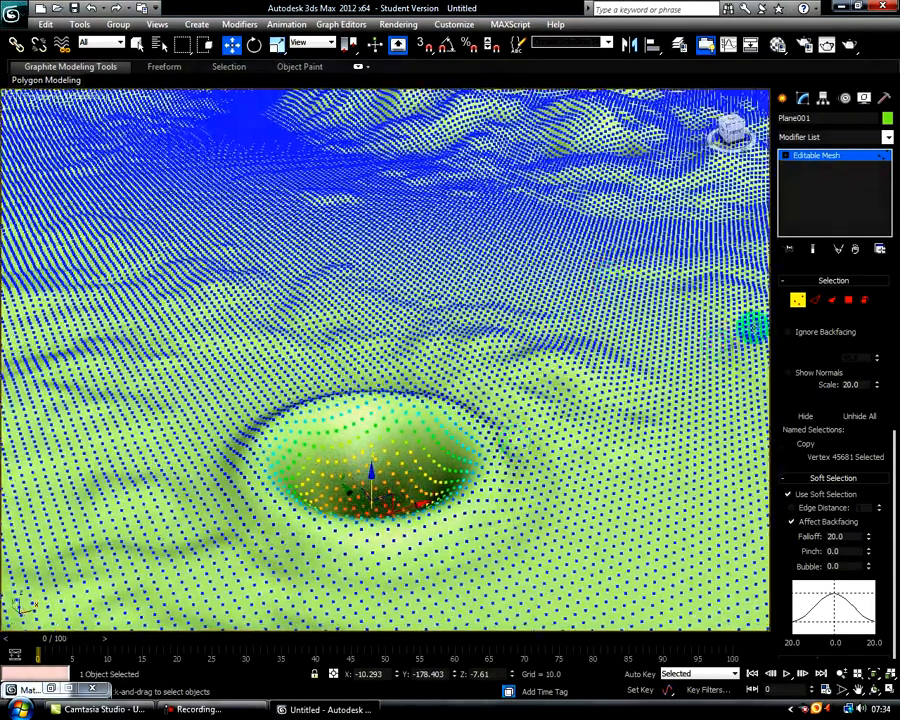
Step: Leave vertex editing and freeze the terrain with its new crater
left_click(799, 301)
middle_click_drag(537, 354, 566, 370)
scroll(518, 366, "down", 5)
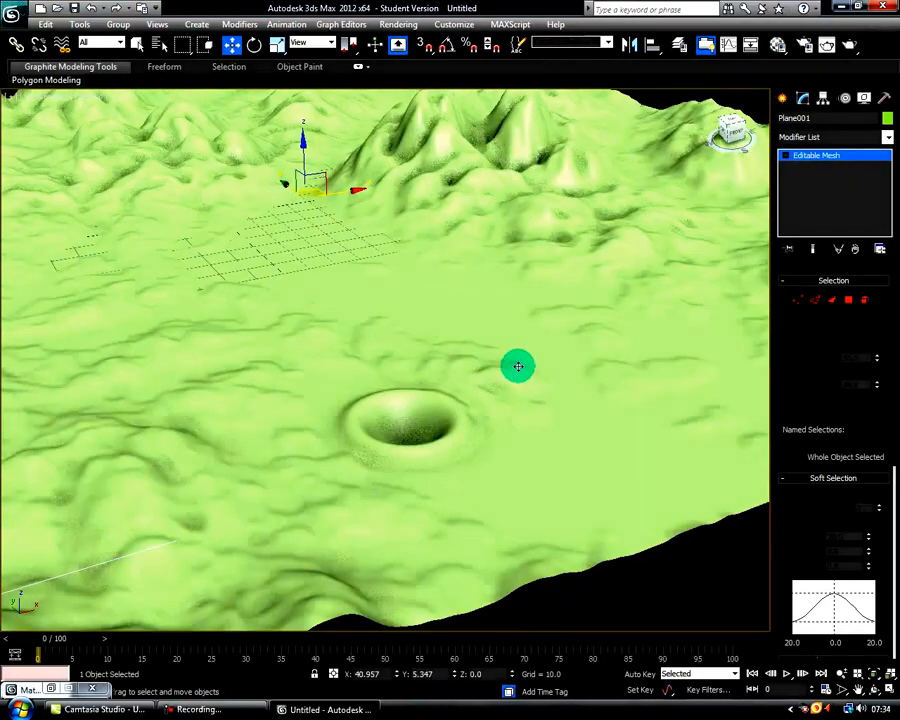
middle_click_drag(425, 335, 451, 381)
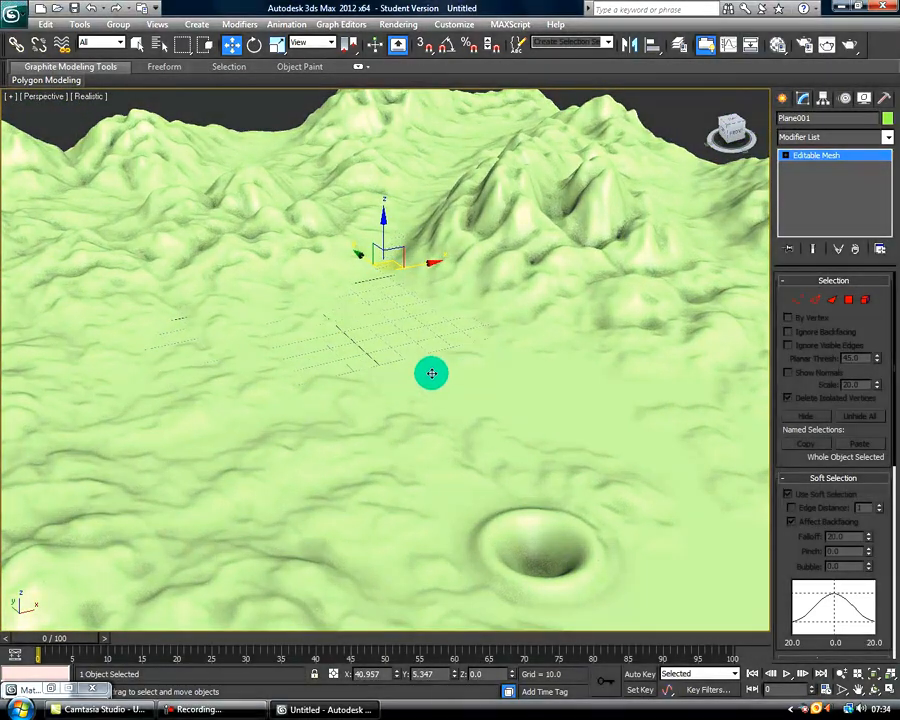
right_click(425, 369)
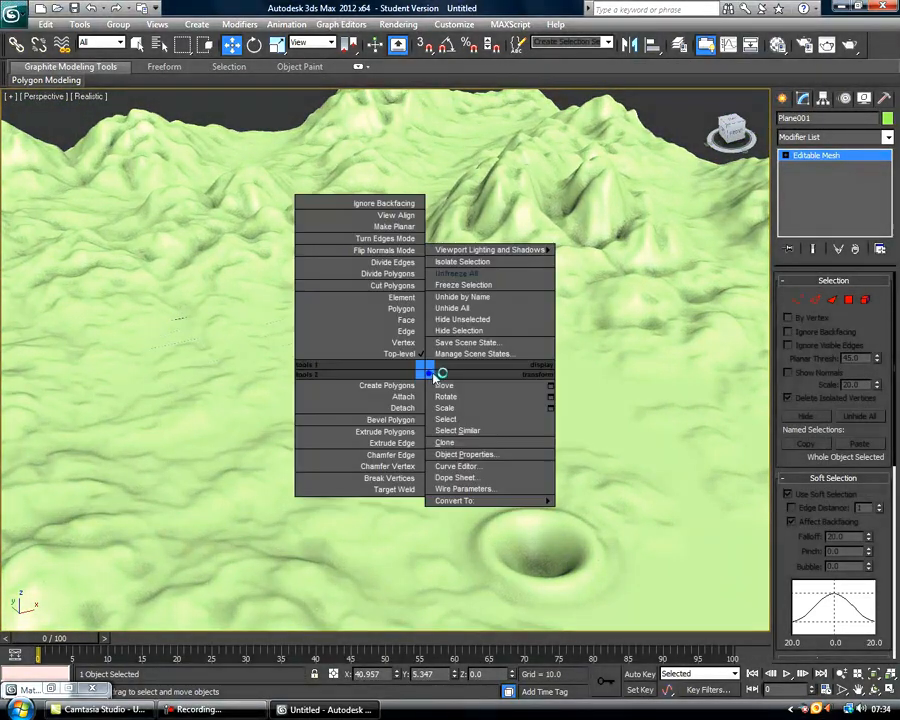
left_click(490, 285)
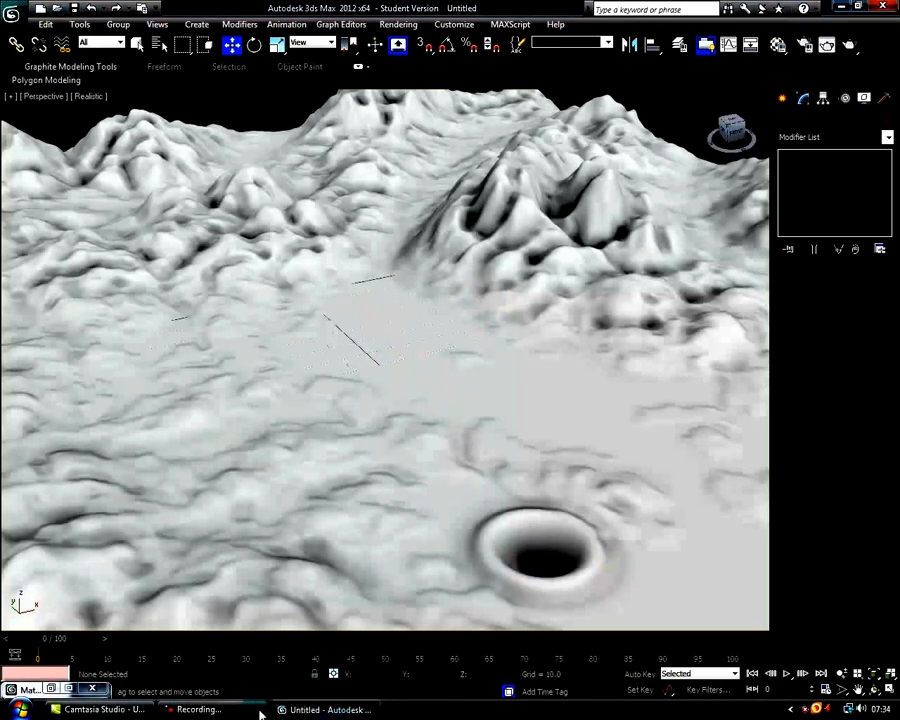
mouse_move(260, 712)
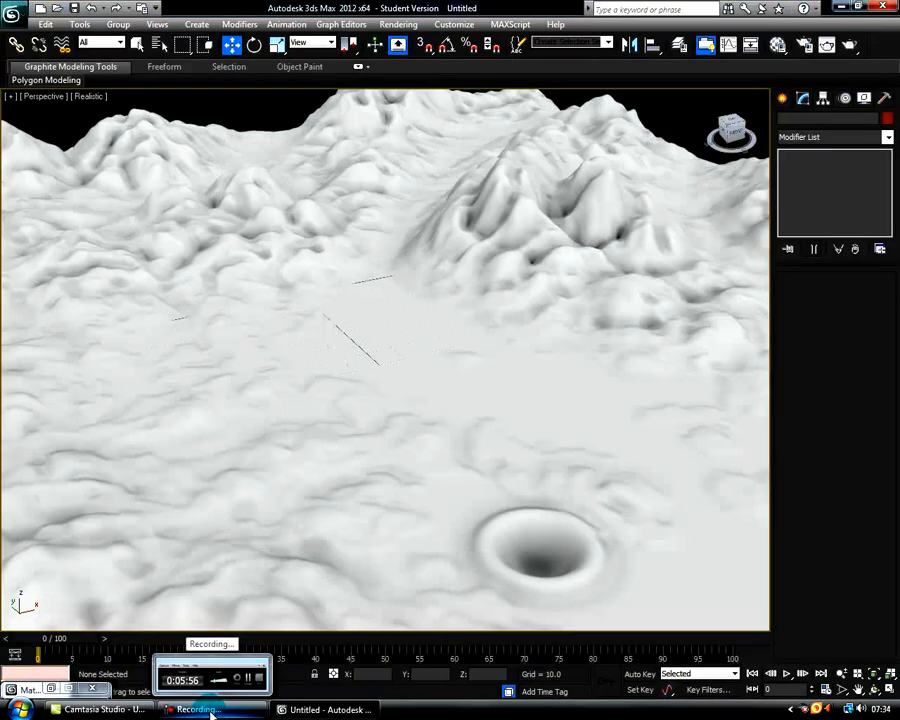
left_click(205, 709)
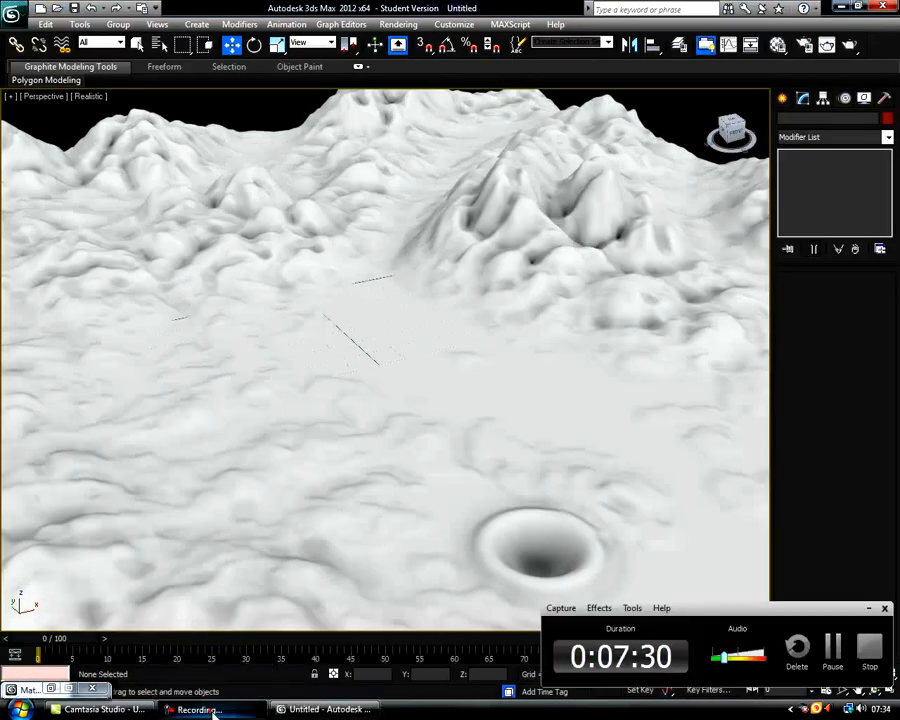
left_click(833, 648)
left_click(833, 648)
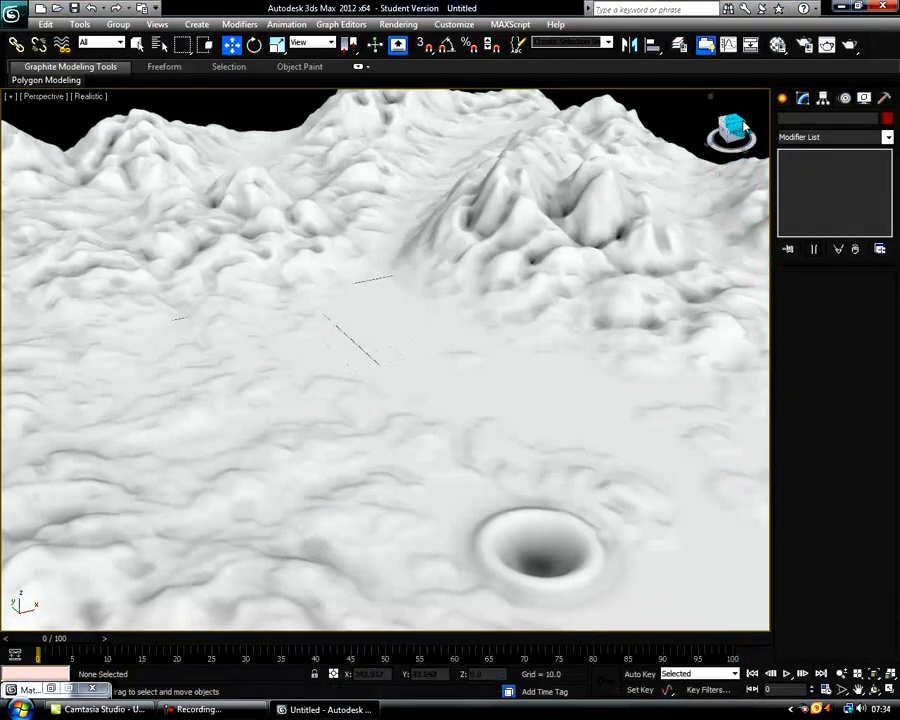
Step: Draw a box in front of the terrain, about 66.5 long, 78 wide and 36 high
left_click_drag(736, 142, 734, 90)
middle_click_drag(430, 360, 412, 505)
left_click_drag(730, 133, 622, 277)
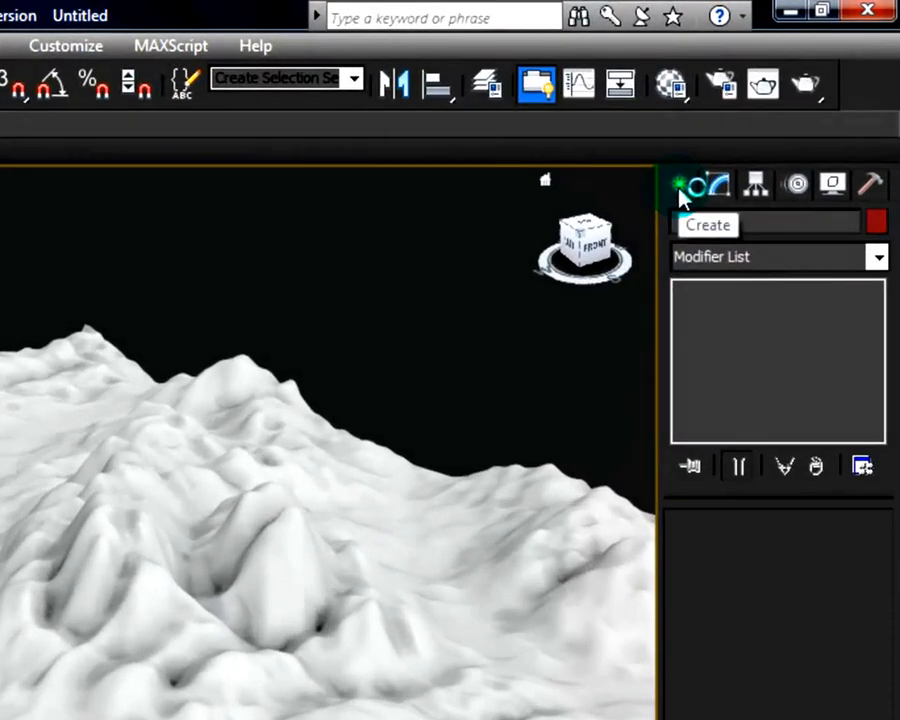
left_click(679, 190)
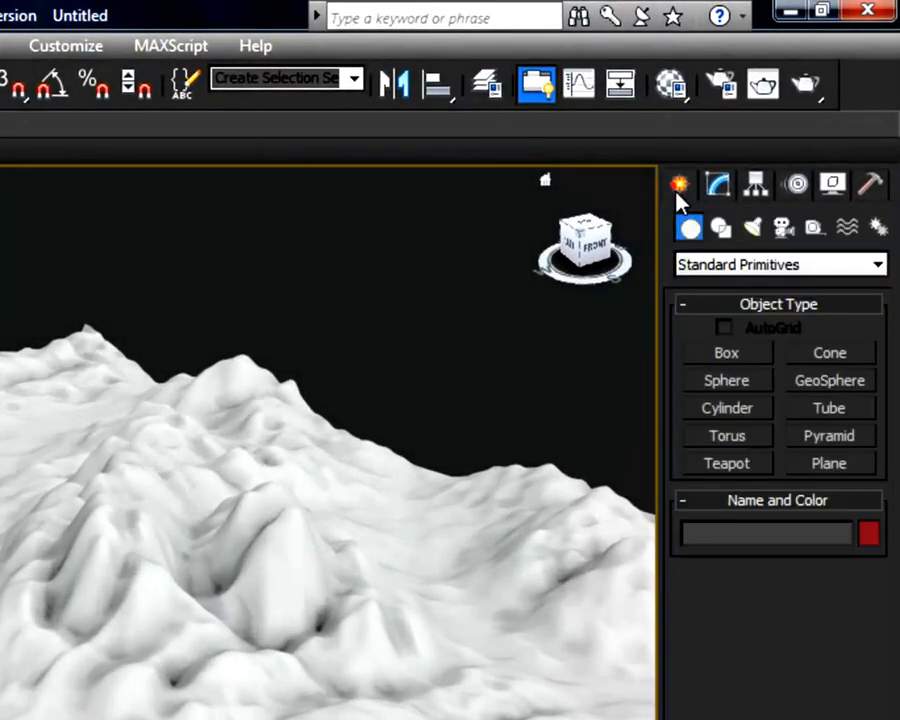
left_click(737, 355)
middle_click_drag(420, 545, 460, 412)
scroll(583, 490, "down", 5)
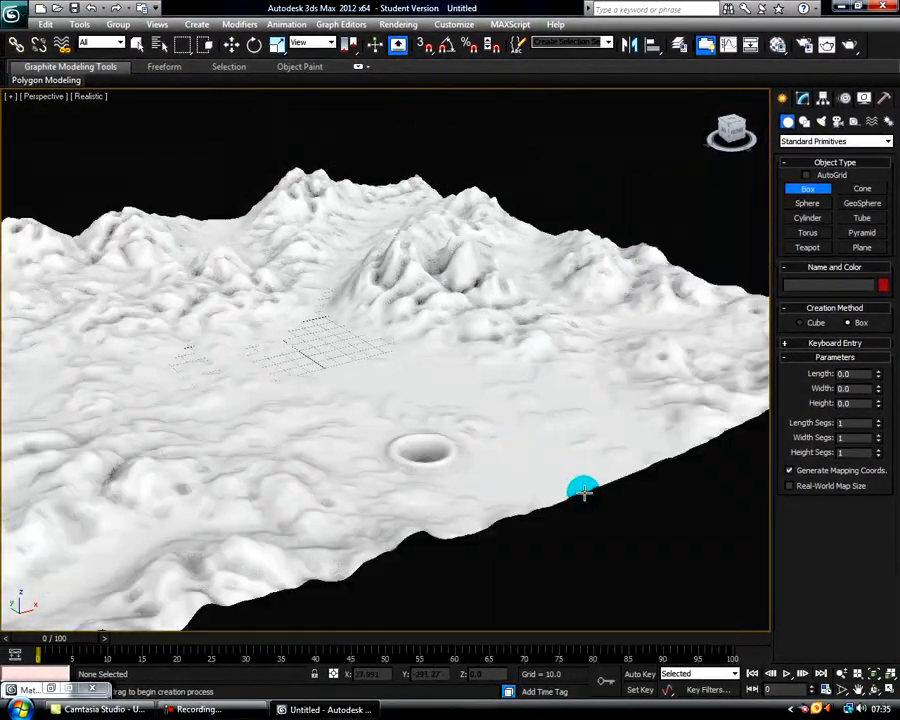
left_click_drag(512, 490, 682, 490)
left_click(697, 452)
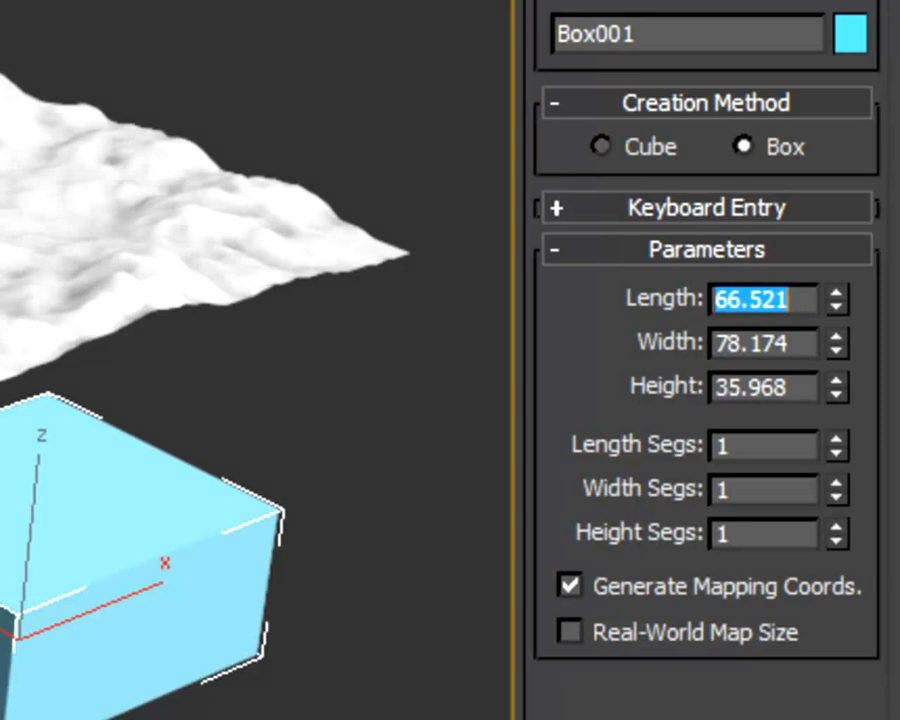
Step: Set the new box's length to 30, width to 30 and height to 75
type("30")
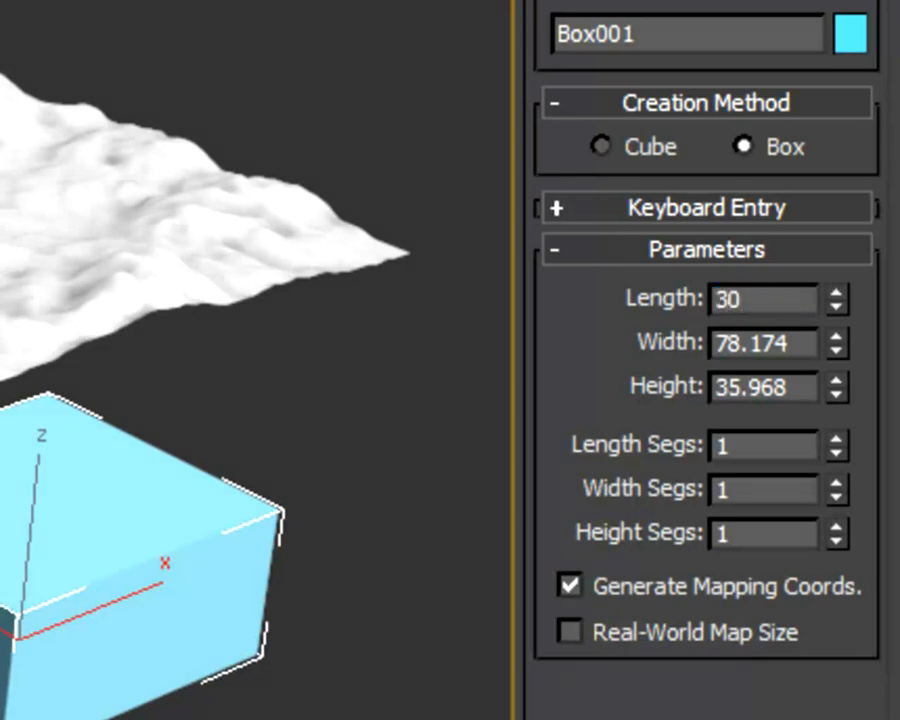
key("Tab")
type("3")
key("Tab")
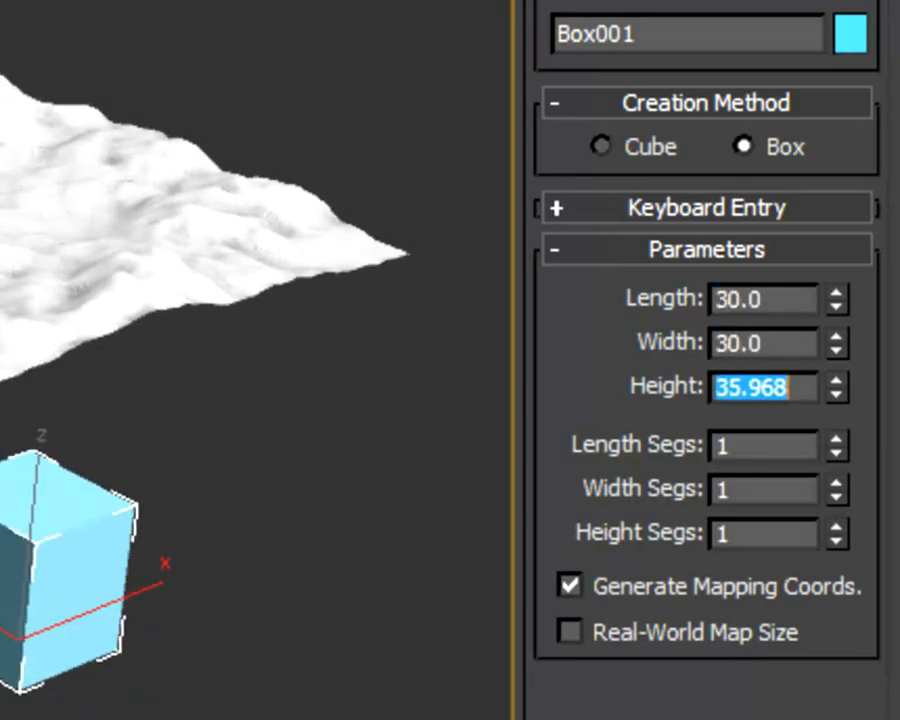
type("75")
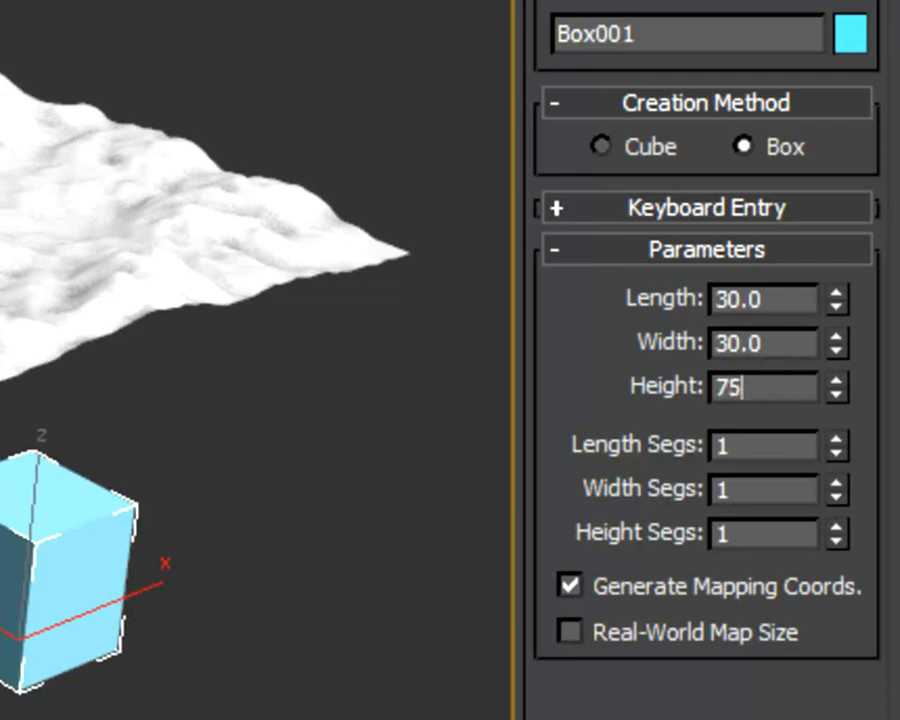
key("Return")
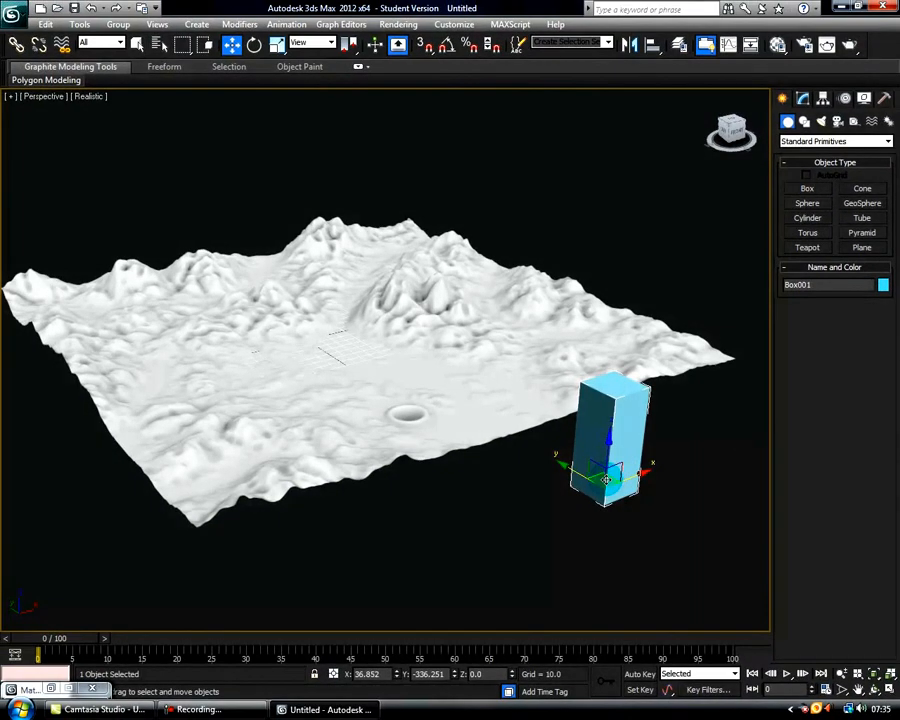
Step: Move the blue box onto the flat area of the terrain near the grid, to about X 0, Y 8.4
left_click_drag(605, 478, 308, 320)
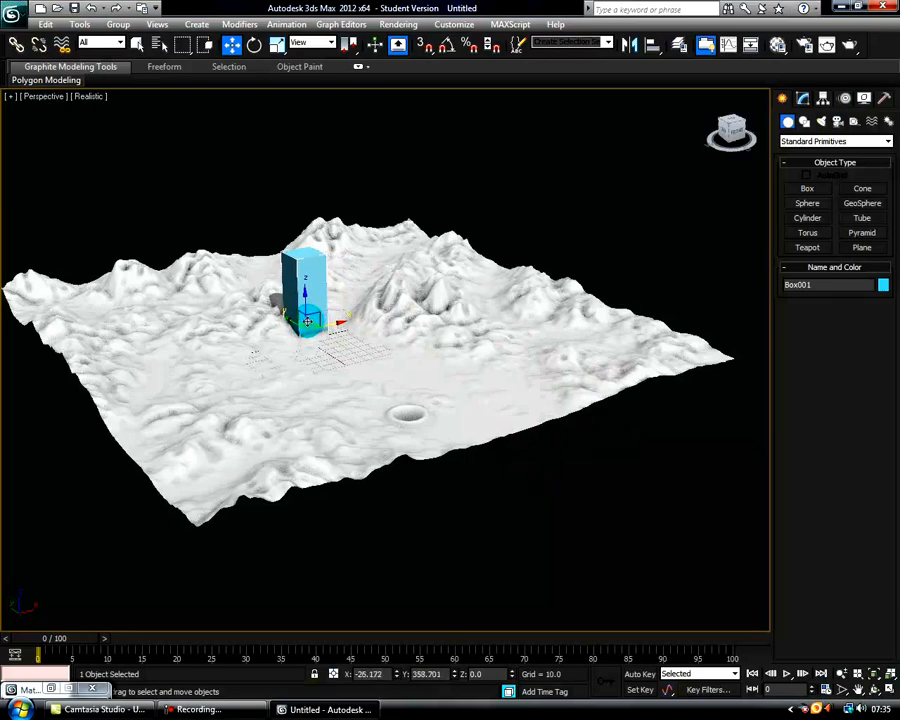
scroll(430, 390, "up", 5)
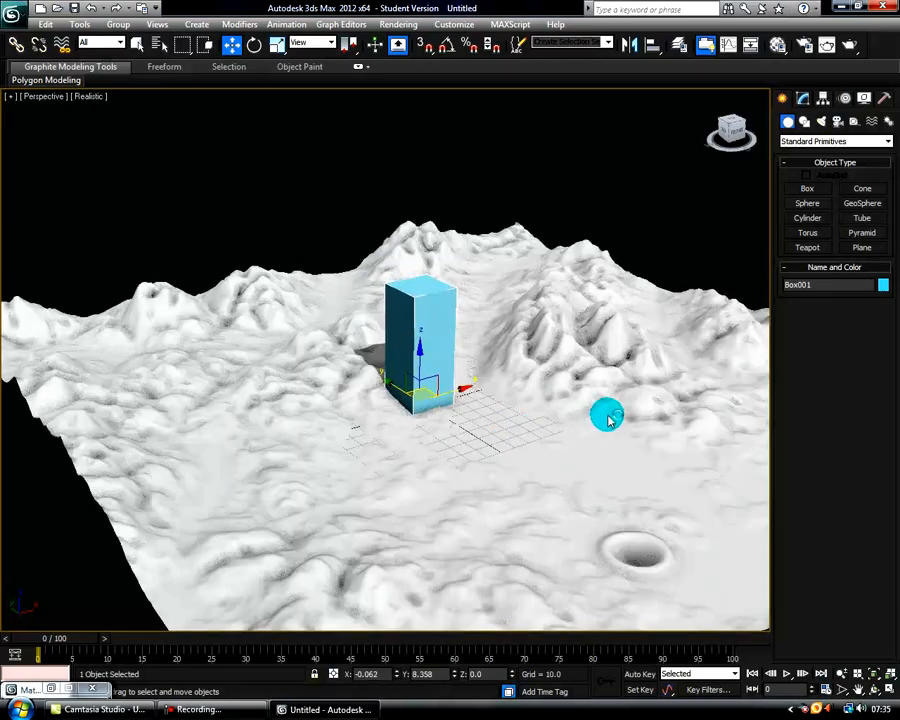
scroll(607, 418, "up", 5)
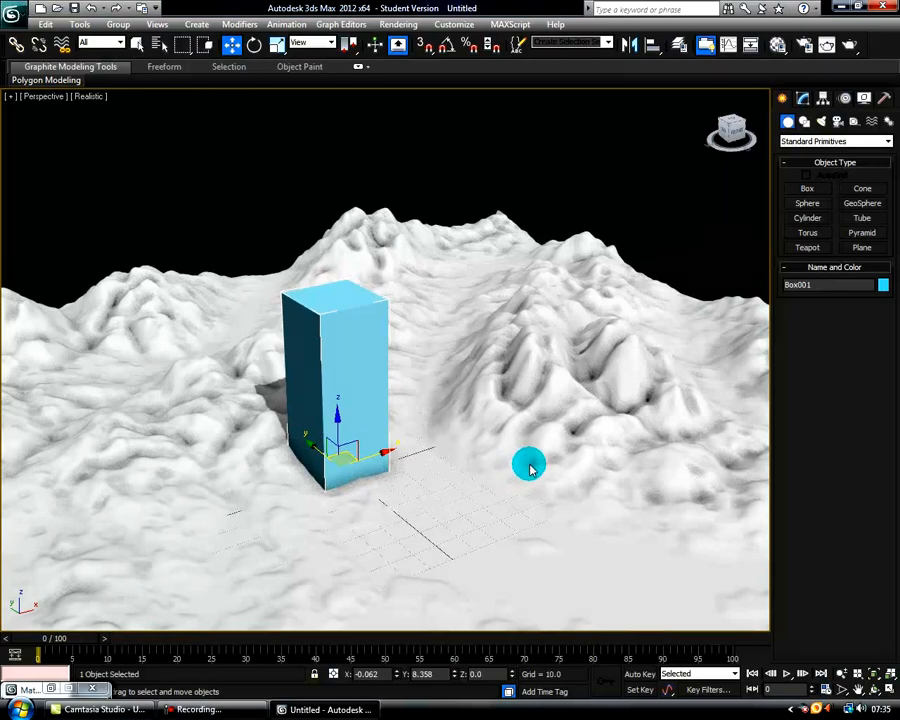
middle_click_drag(464, 516, 424, 468)
scroll(454, 514, "down", 6)
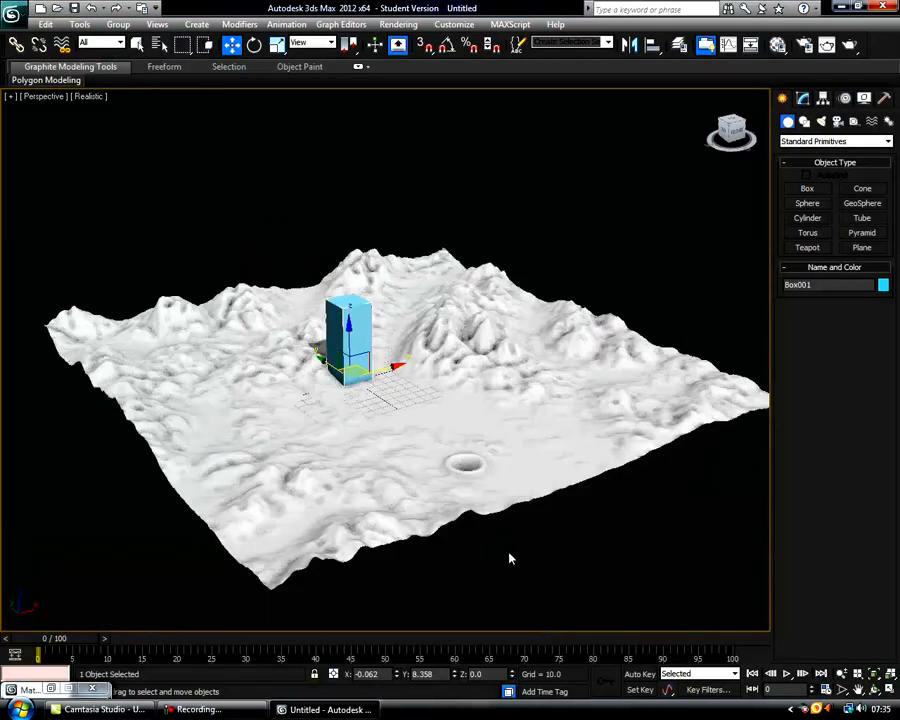
middle_click_drag(510, 558, 466, 542)
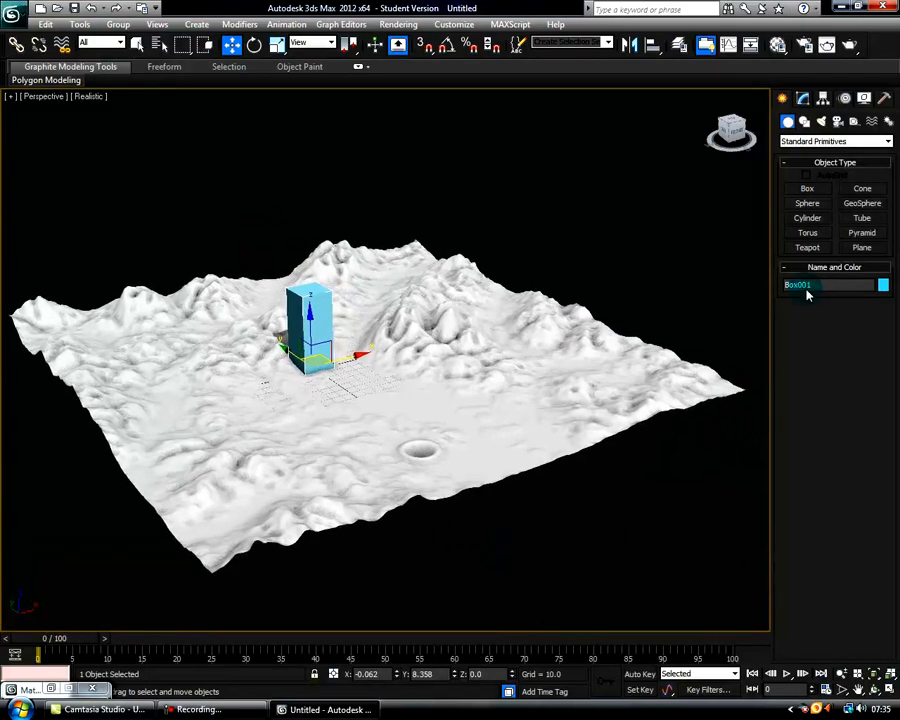
Step: Create a second box in front of the terrain with length 40, width 40 and height 50
left_click(816, 191)
left_click_drag(538, 532, 691, 546)
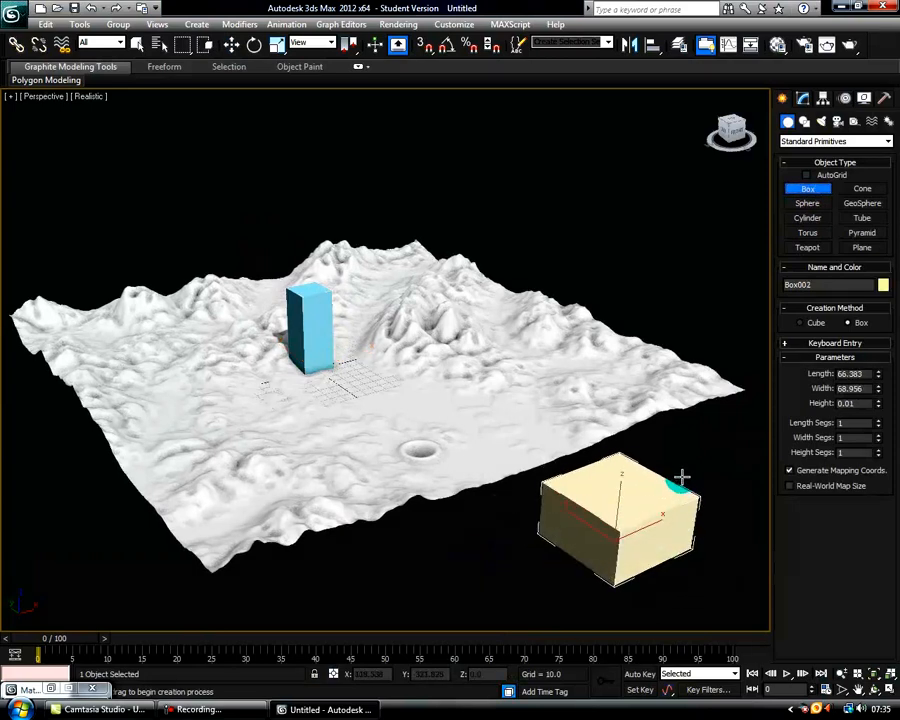
left_click(683, 473)
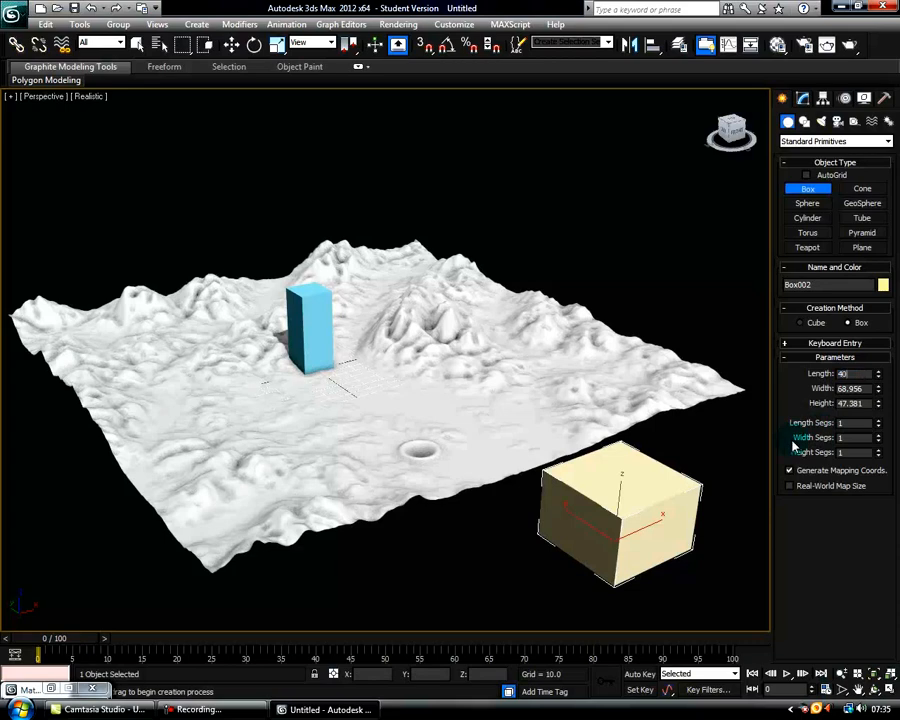
key("Tab")
type("40")
key("Tab")
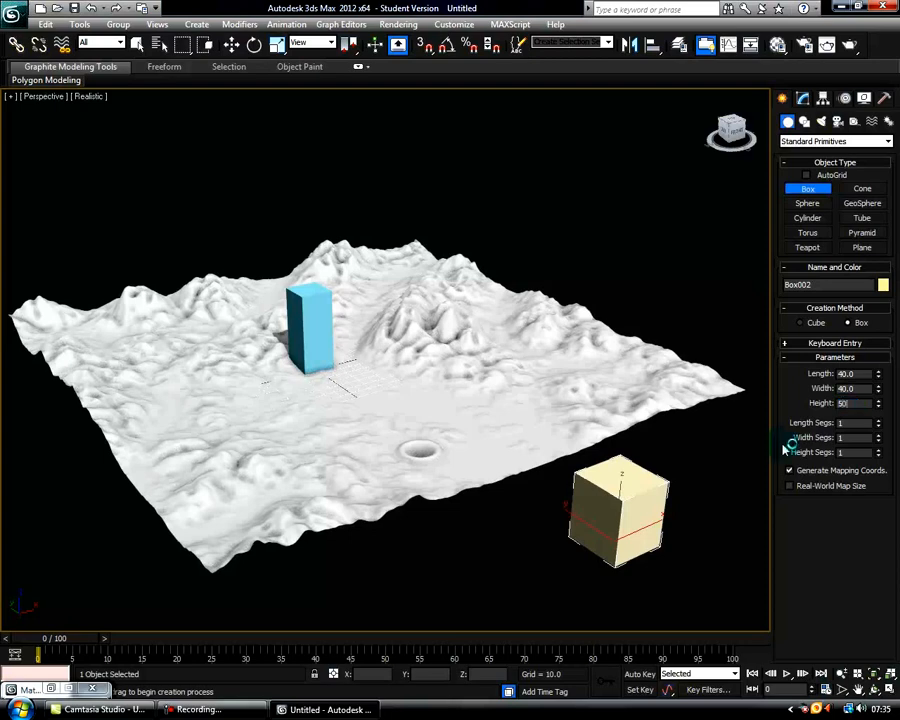
type("50")
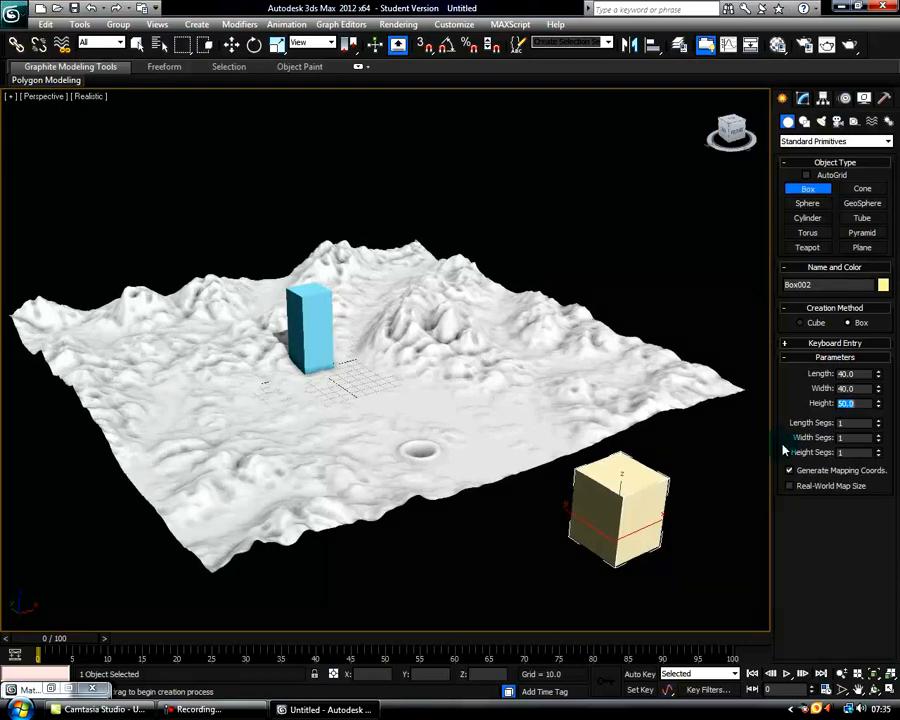
key("Return")
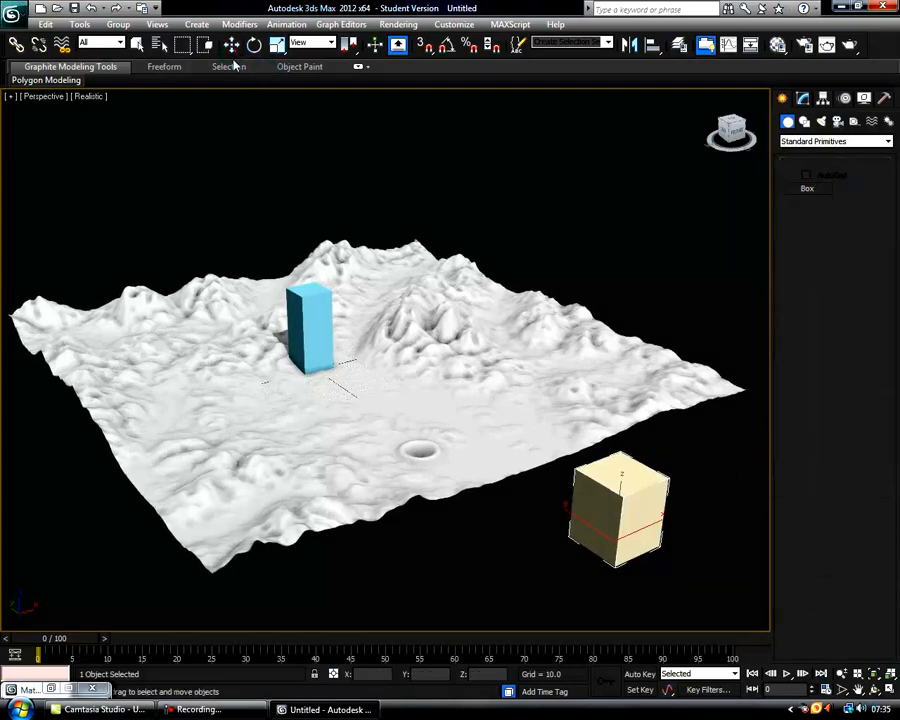
Step: Move the second box onto the terrain beside the blue box, to about X 38.5, Y -52, Z -1.7
left_click(231, 44)
left_click_drag(620, 516, 385, 354)
middle_click_drag(419, 396, 449, 400)
scroll(413, 432, "up", 3)
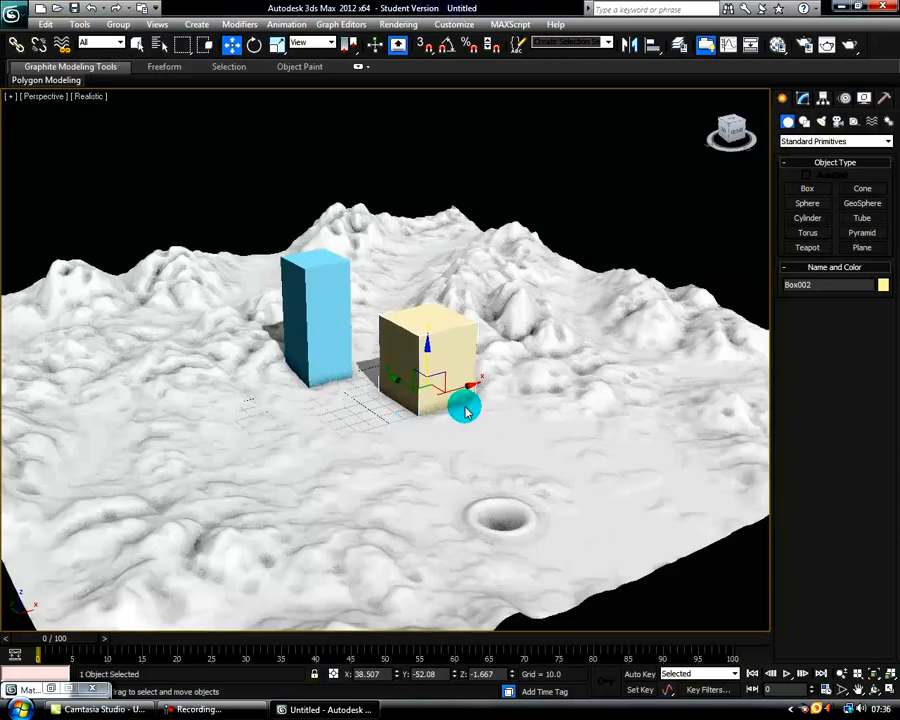
Step: Create a third box in front of the terrain with length 20, width 20 and height 95
middle_click_drag(637, 495, 585, 461)
left_click(806, 189)
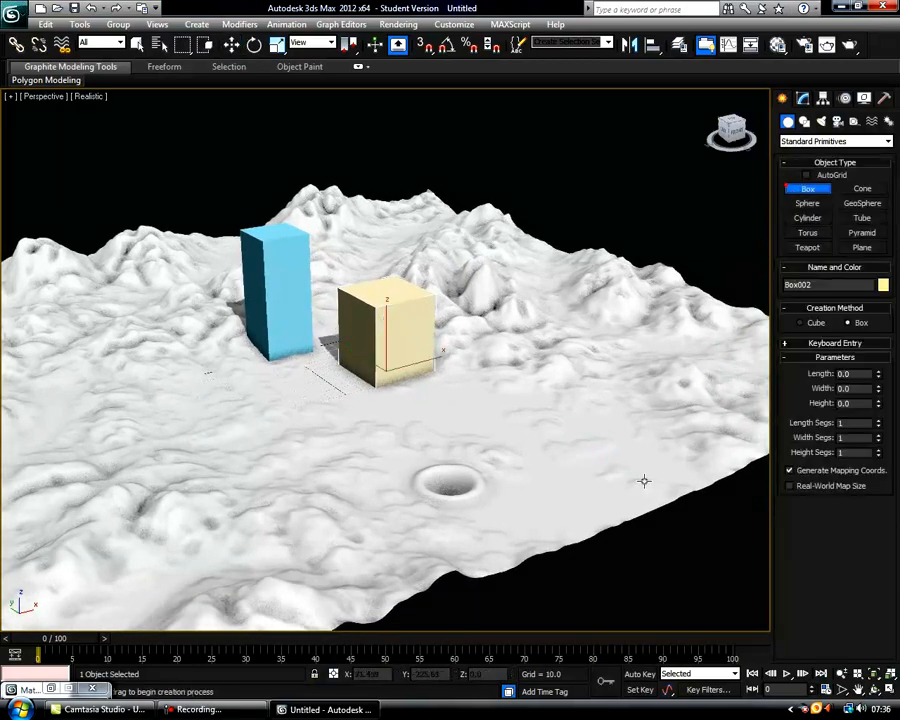
scroll(578, 424, "down", 6)
left_click_drag(516, 449, 519, 488)
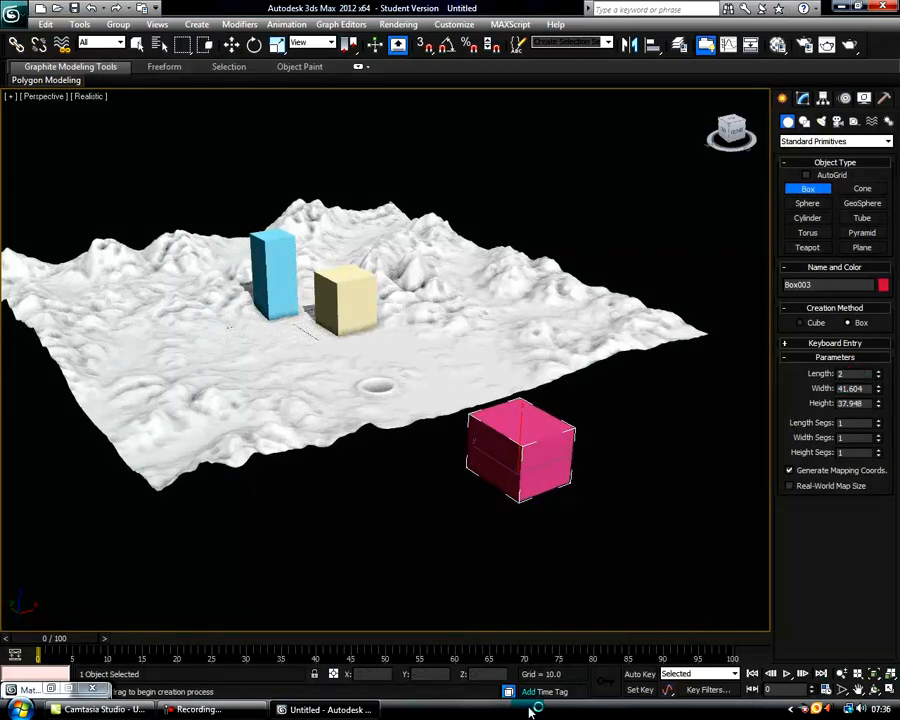
key("Tab")
type("20")
key("Tab")
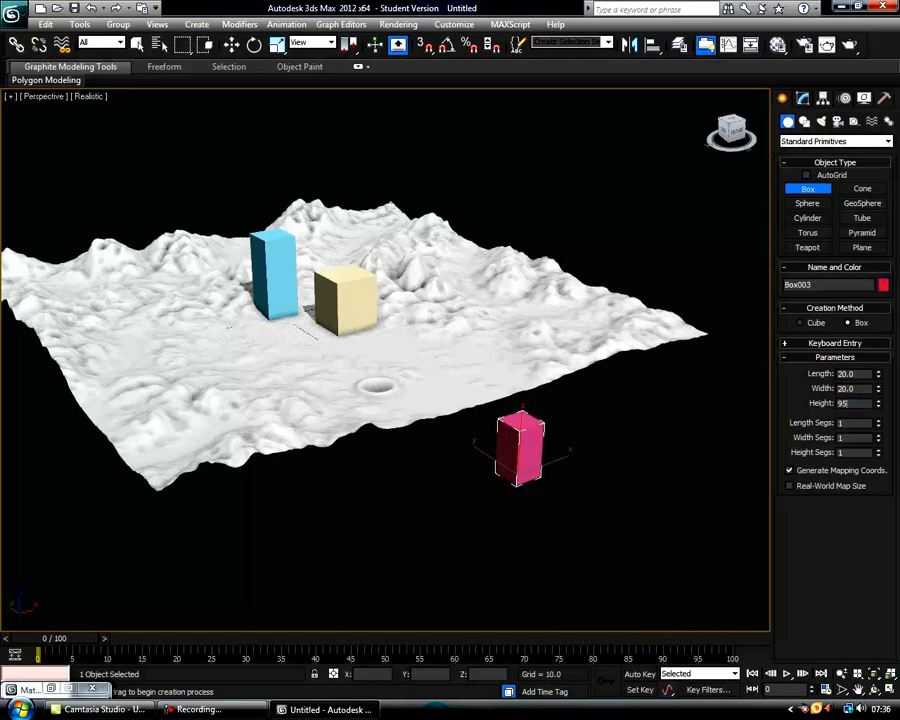
type("95")
key("Return")
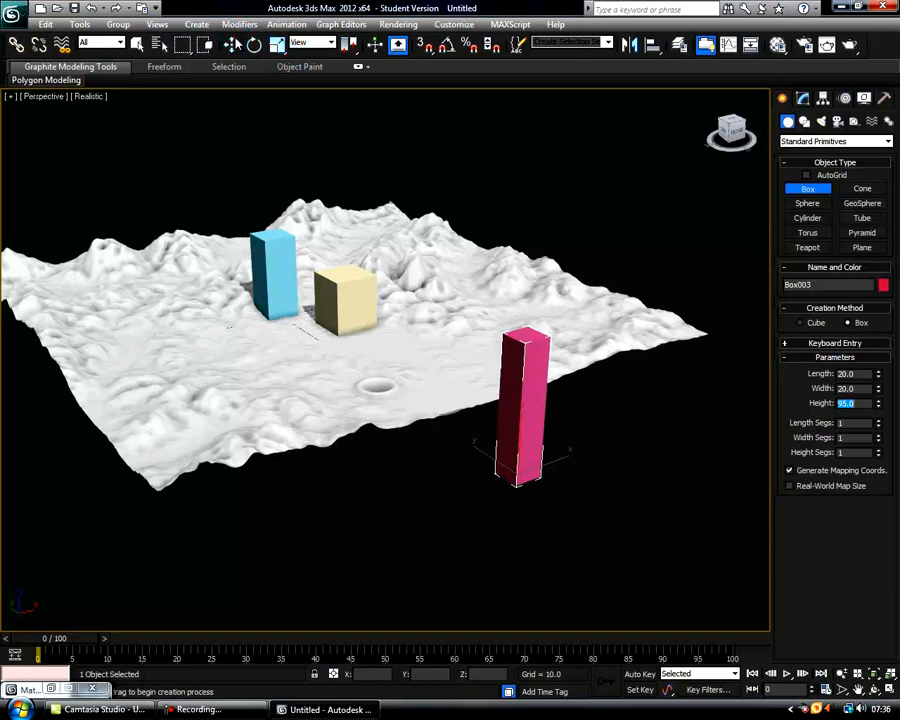
Step: Move the tall pink box behind the other two and sink it slightly, to about X 52.4, Y 24.8, Z -1.9
key("w")
left_click_drag(500, 463, 322, 330)
scroll(322, 330, "up", 6)
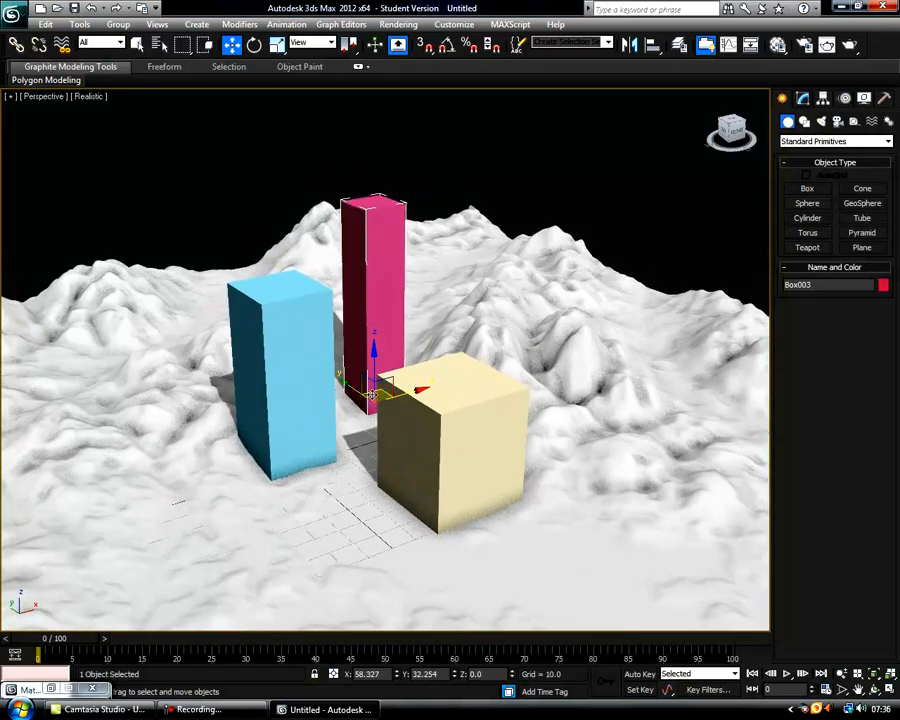
left_click_drag(371, 394, 372, 403)
middle_click_drag(398, 436, 416, 436)
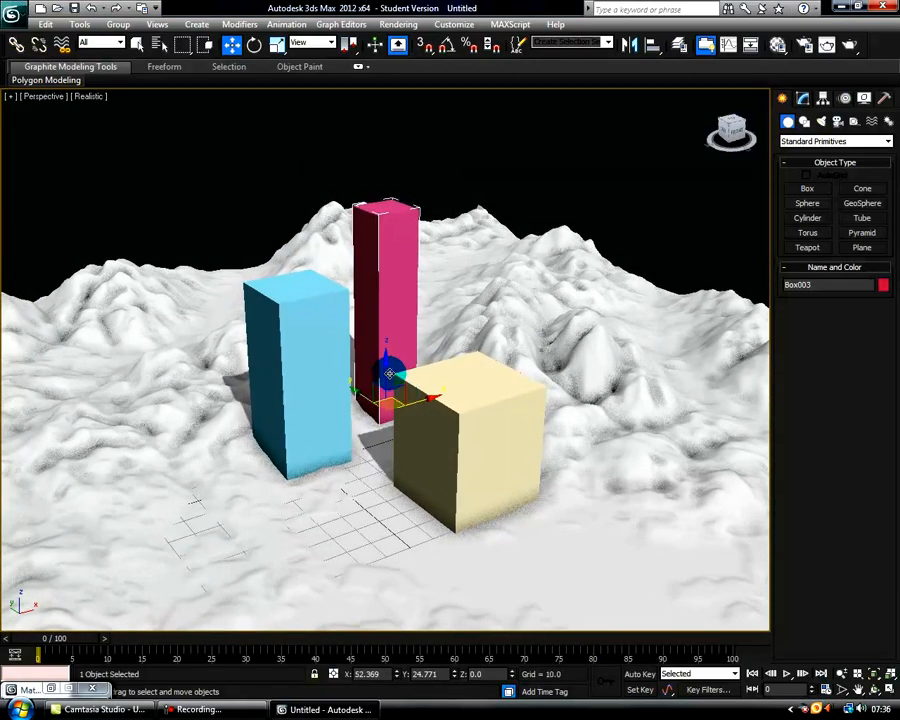
left_click_drag(389, 373, 386, 374)
middle_click_drag(382, 476, 406, 477)
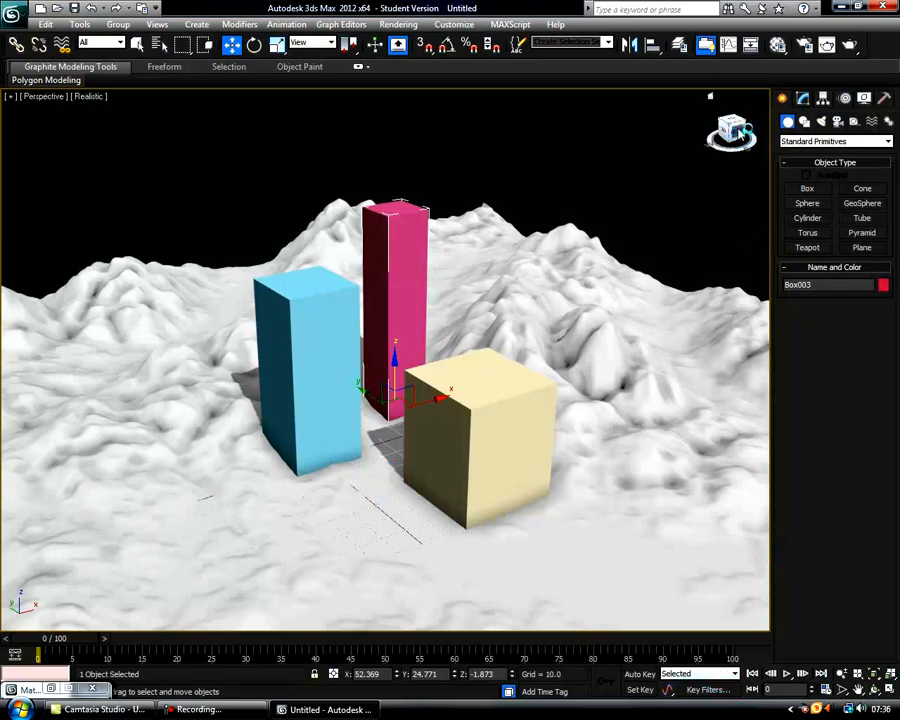
Step: Select the yellow, pink and blue boxes together and freeze them
left_click_drag(741, 133, 749, 140)
middle_click_drag(530, 460, 567, 439)
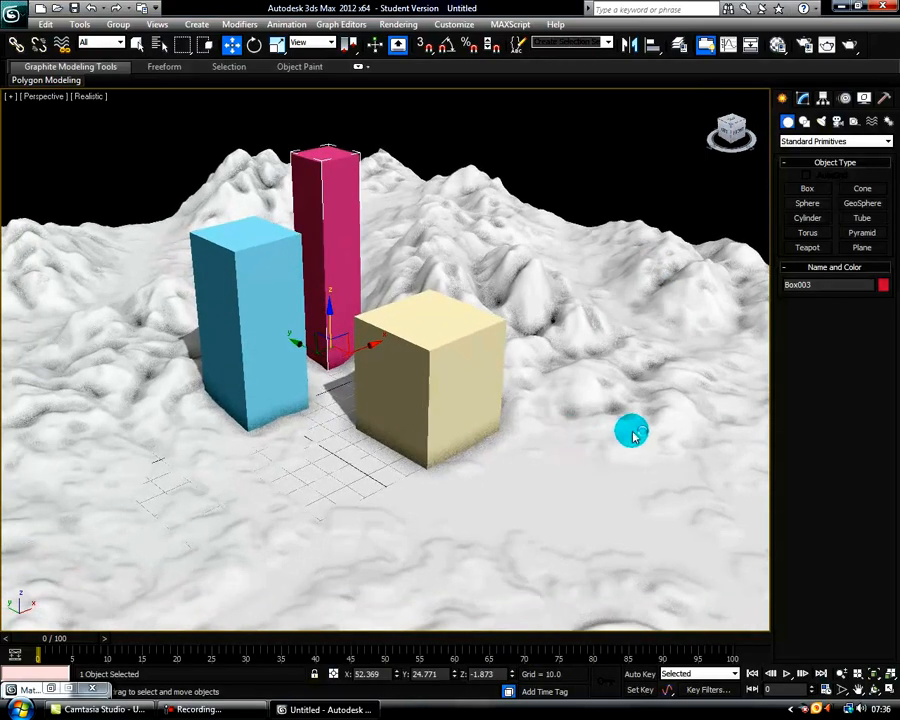
middle_click_drag(657, 368, 601, 360)
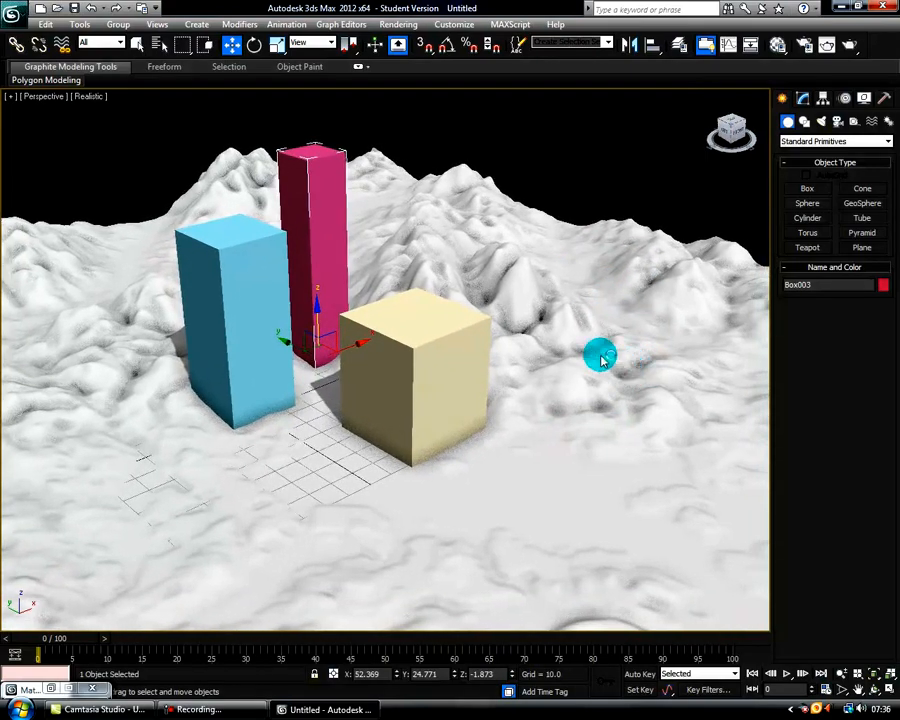
left_click(583, 181)
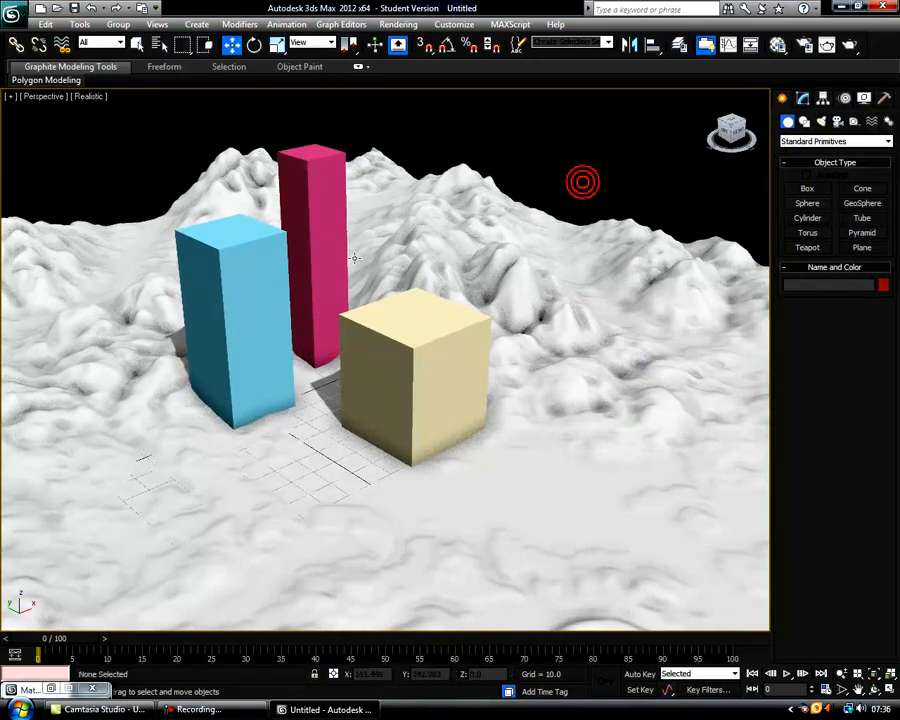
left_click(429, 350)
left_click(326, 236, "ctrl")
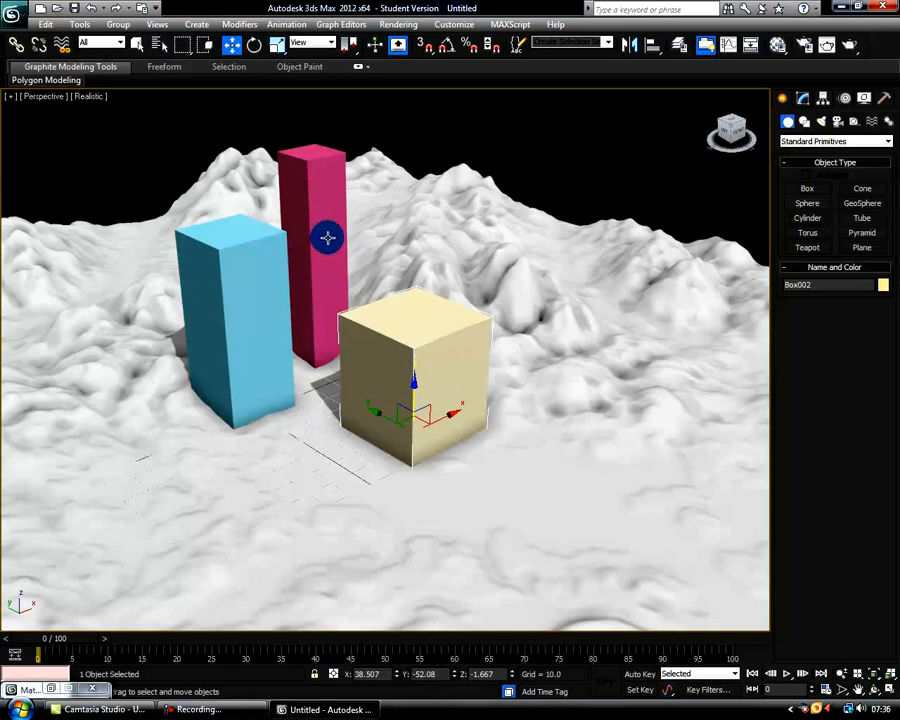
left_click(212, 320, "ctrl")
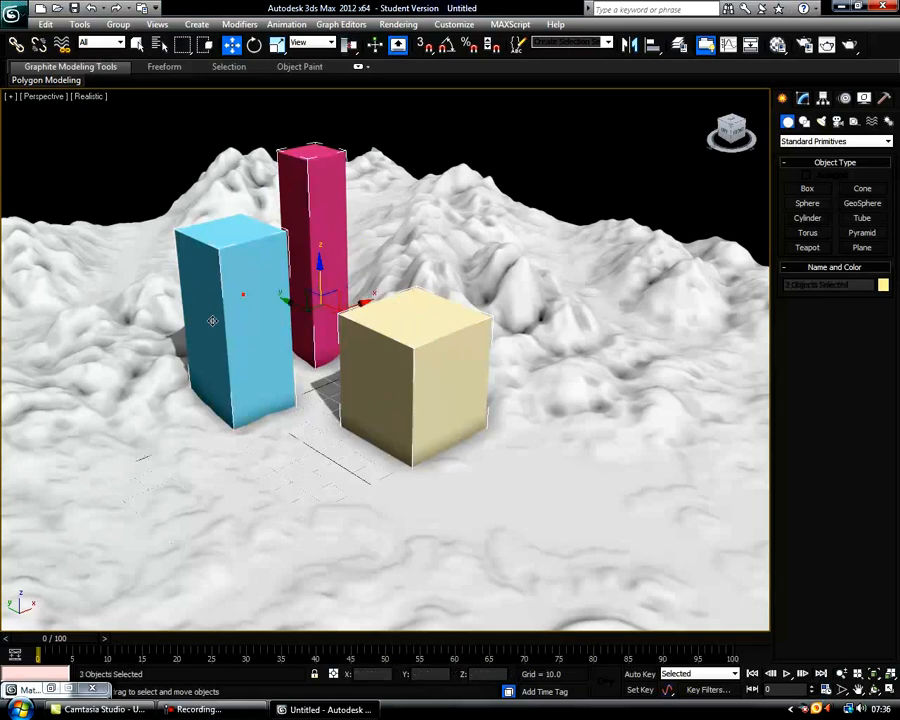
right_click(403, 344)
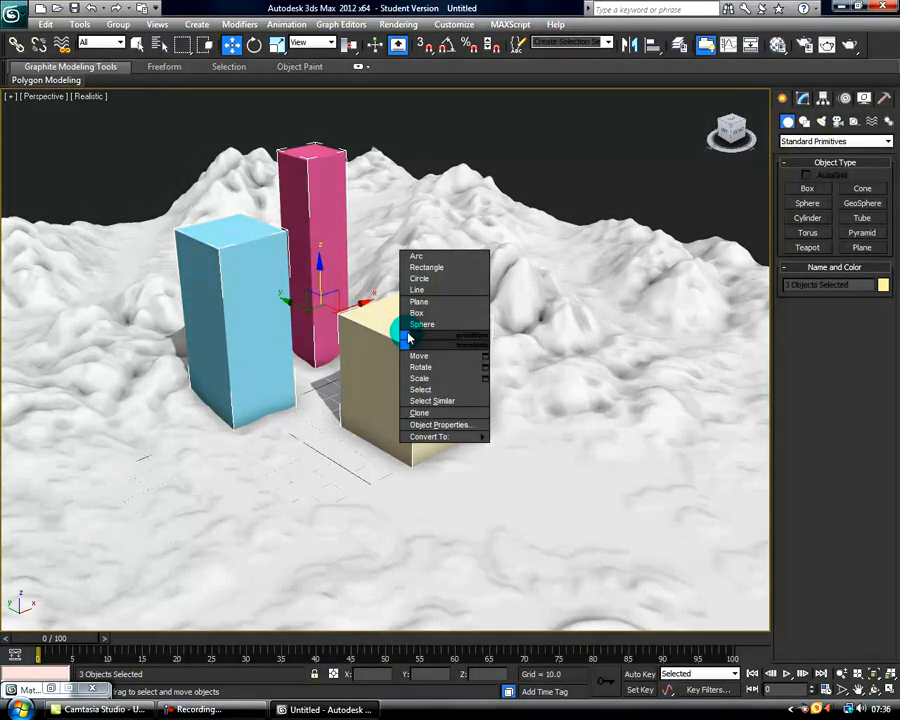
left_click(372, 325)
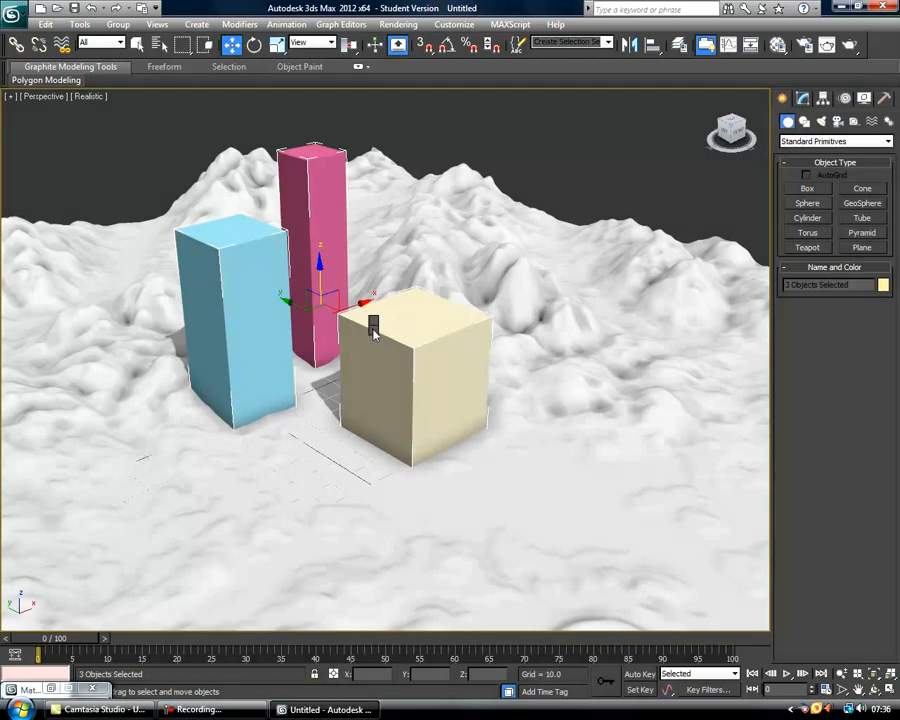
right_click(372, 330)
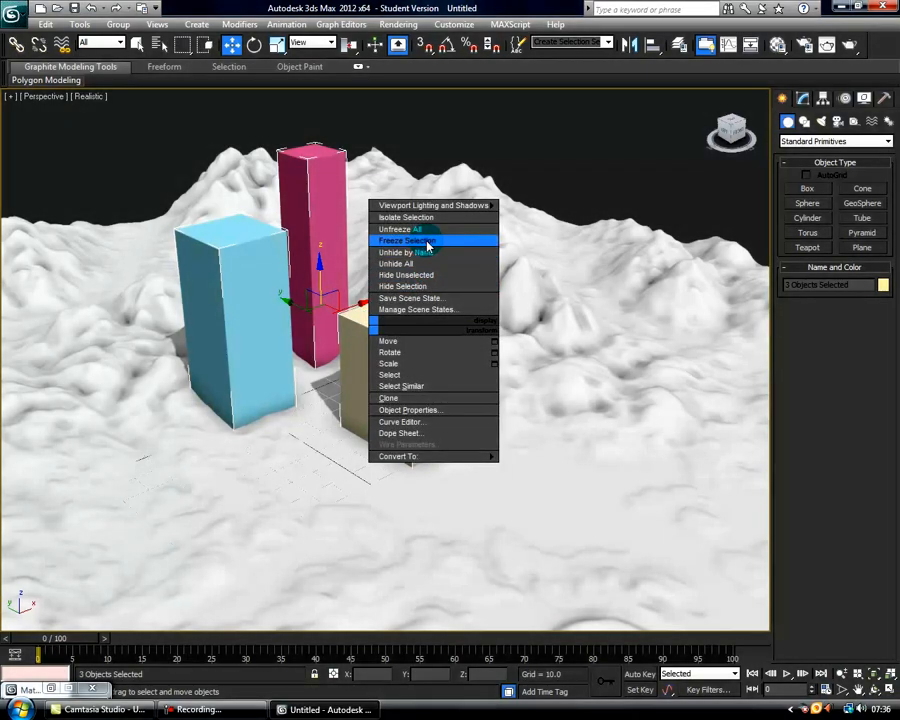
left_click(426, 238)
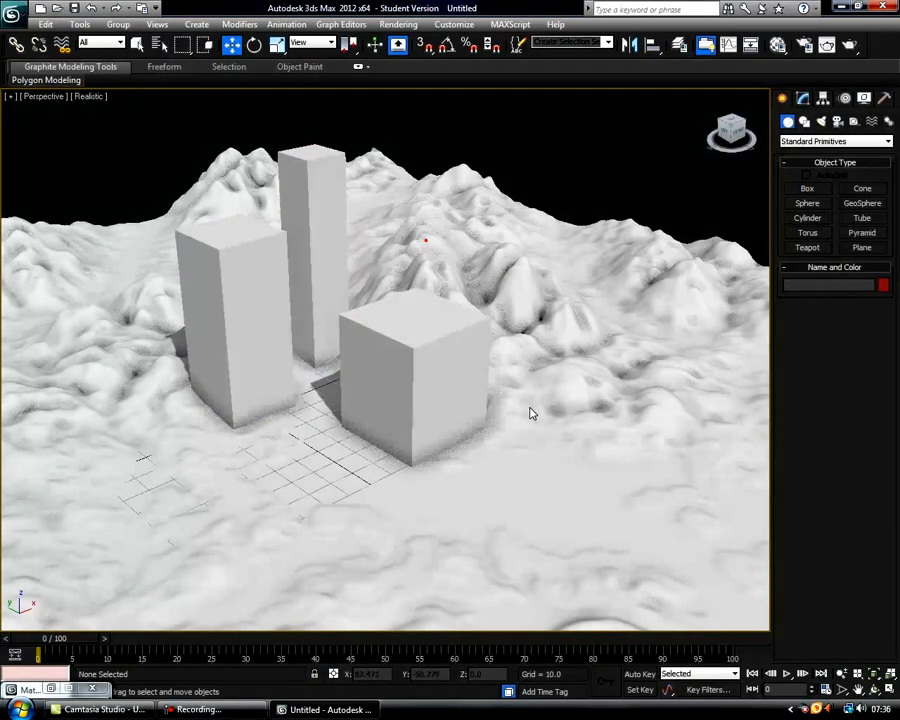
middle_click_drag(531, 413, 492, 413)
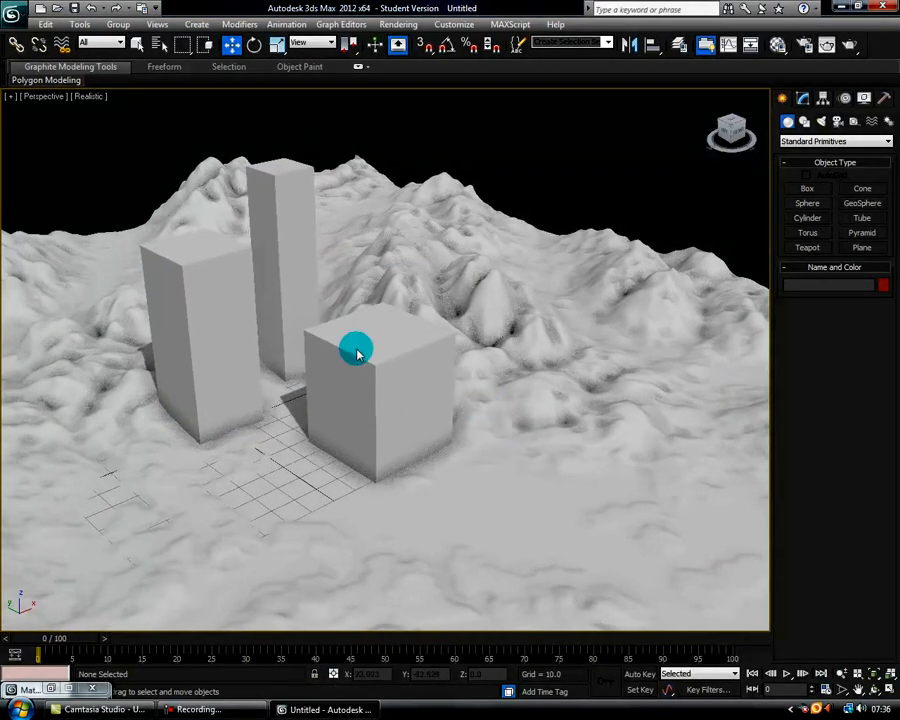
Step: Save the scene to the Desktop under the file name test
left_click(74, 8)
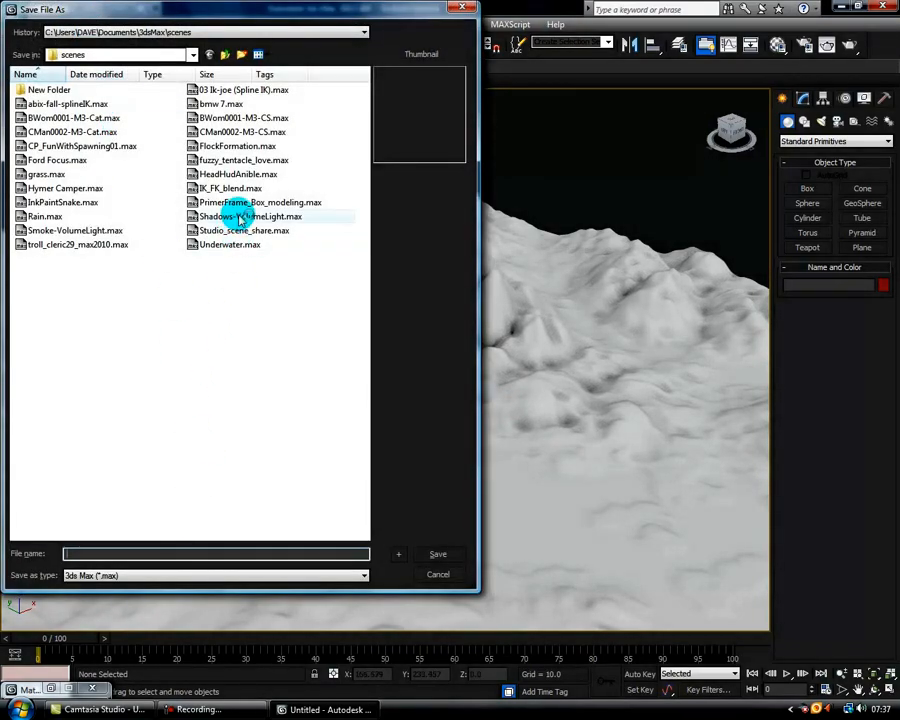
left_click(225, 54)
left_click(225, 54)
left_click(223, 54)
left_click(223, 54)
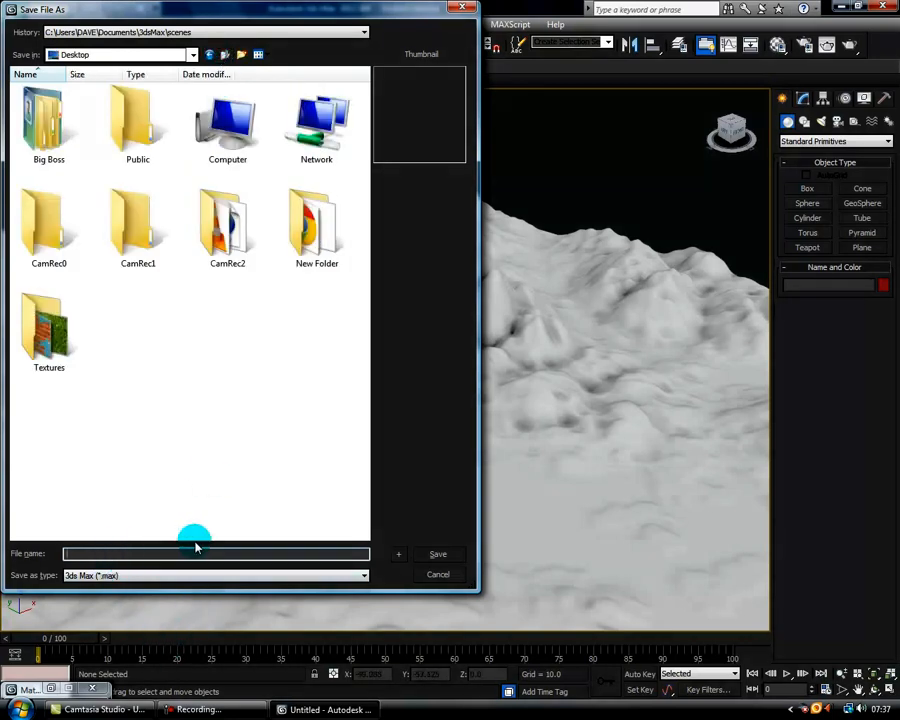
type("test")
left_click(438, 553)
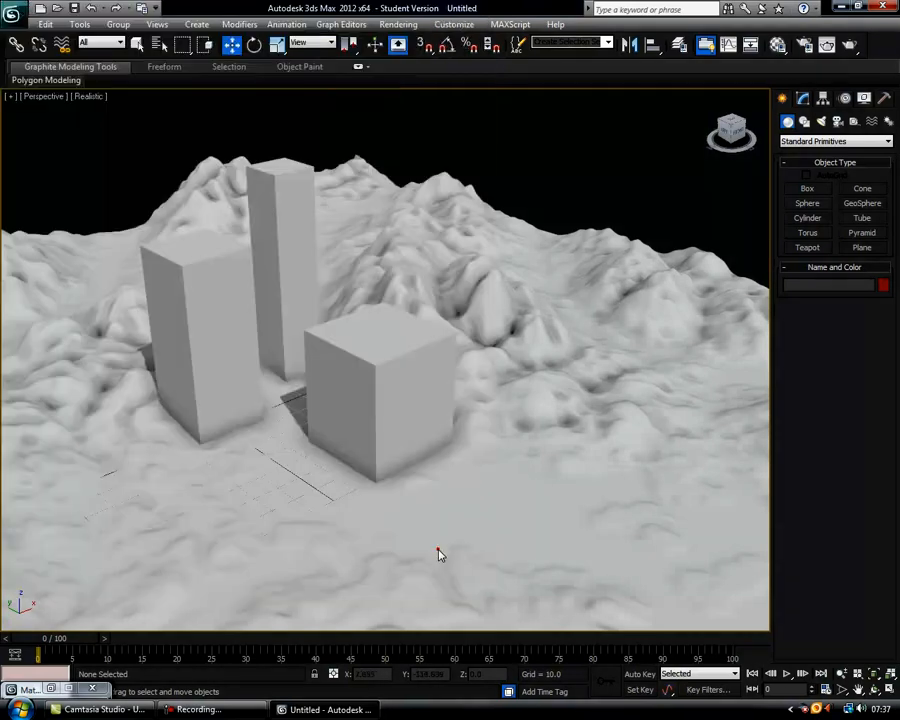
Step: Create a plane in front of the terrain, about 91 long and 56 wide, with 200 length and width segments
middle_click_drag(465, 507, 457, 512)
left_click(861, 247)
scroll(524, 426, "up", 2)
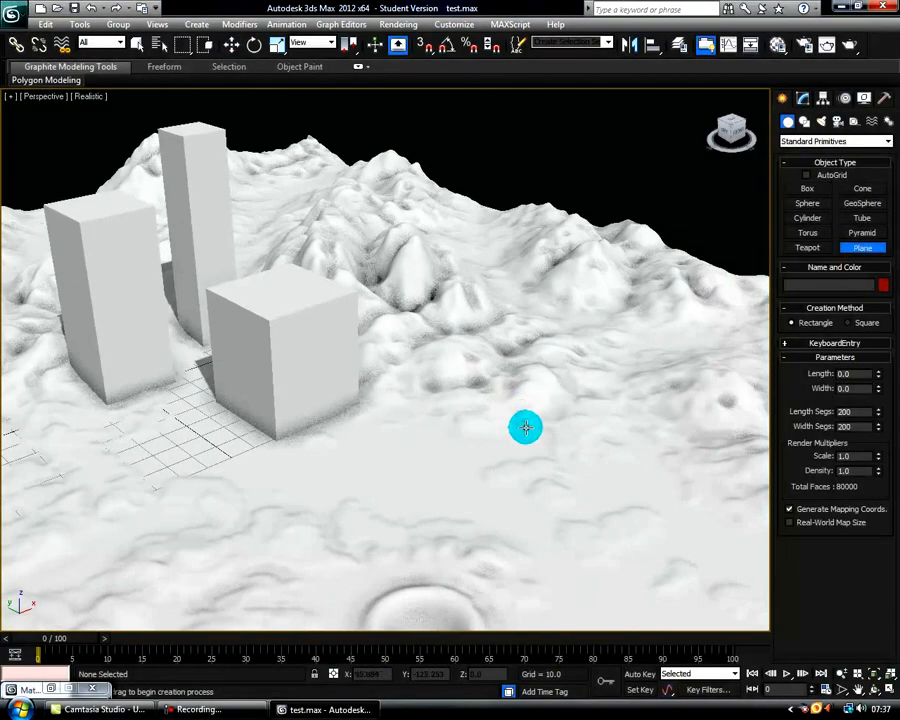
scroll(514, 510, "down", 6)
left_click_drag(482, 482, 645, 510)
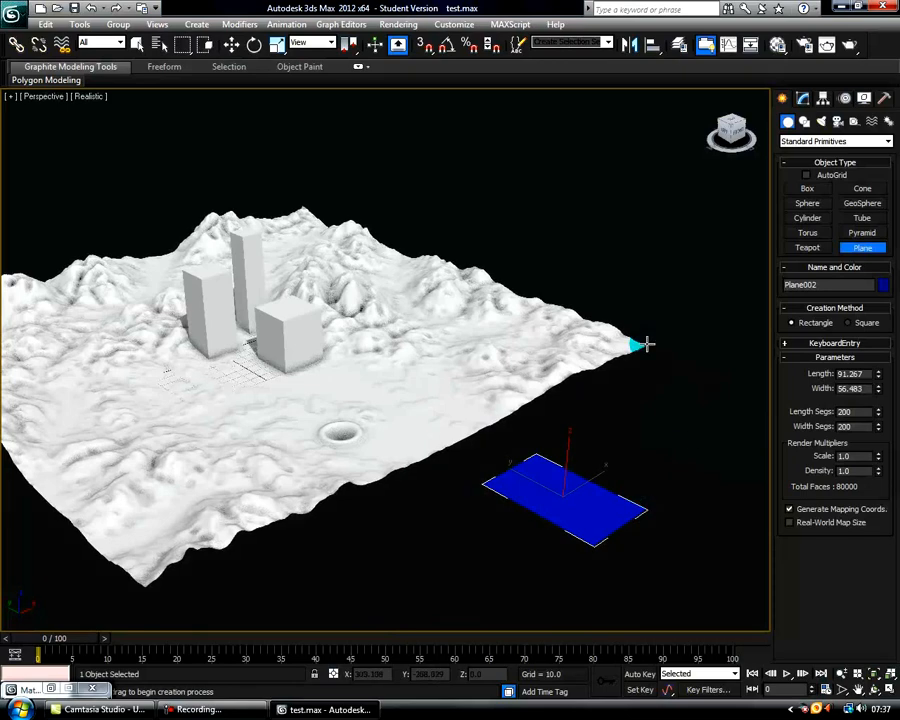
Step: Move the blue plane onto the terrain between the boxes and raise it slightly, to about X 6.9, Y -26.4, Z 1.8
left_click(231, 44)
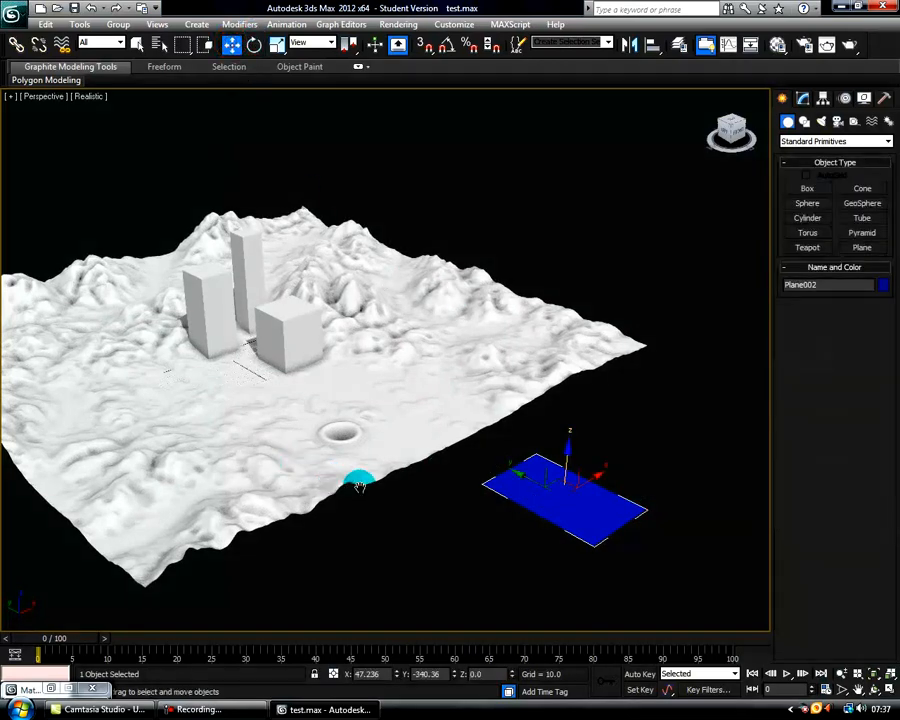
middle_click_drag(357, 477, 440, 522)
left_click_drag(630, 530, 345, 350)
left_click_drag(345, 346, 343, 350)
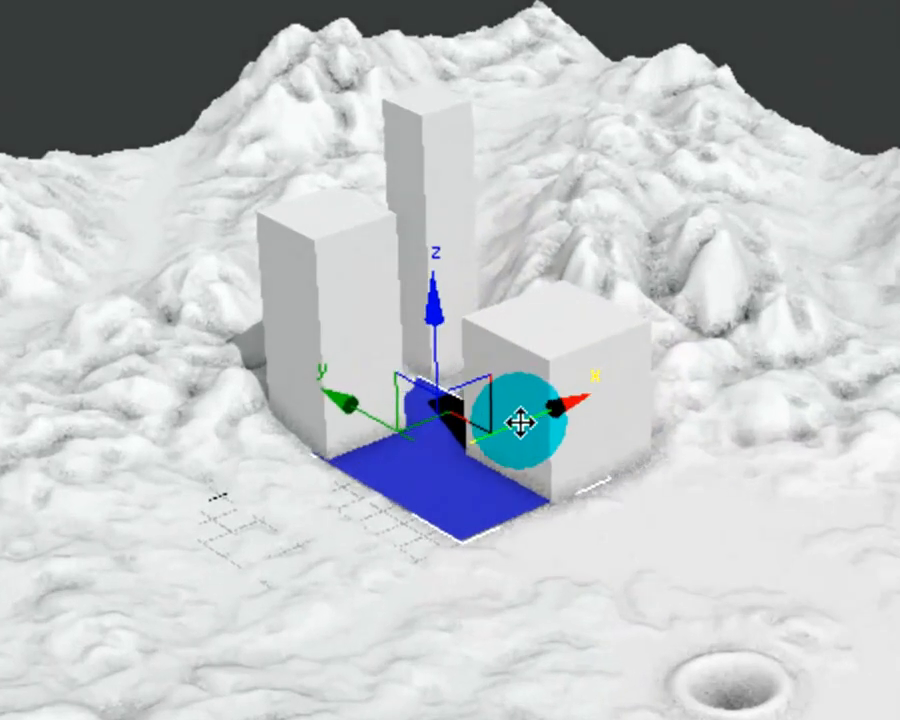
middle_click_drag(657, 719, 761, 707)
scroll(707, 715, "up", 6)
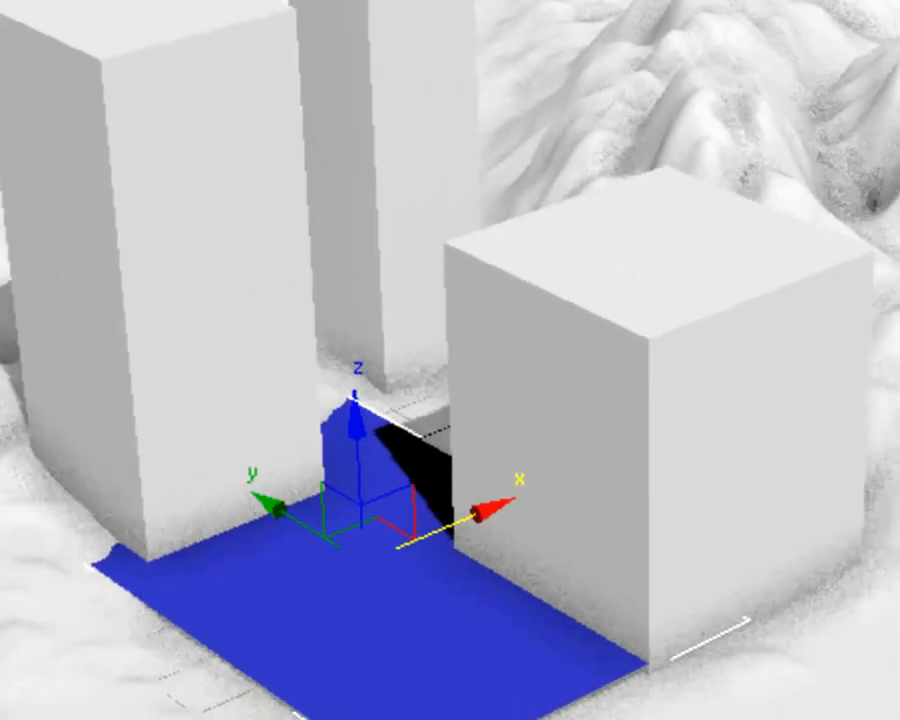
scroll(761, 707, "down", 1)
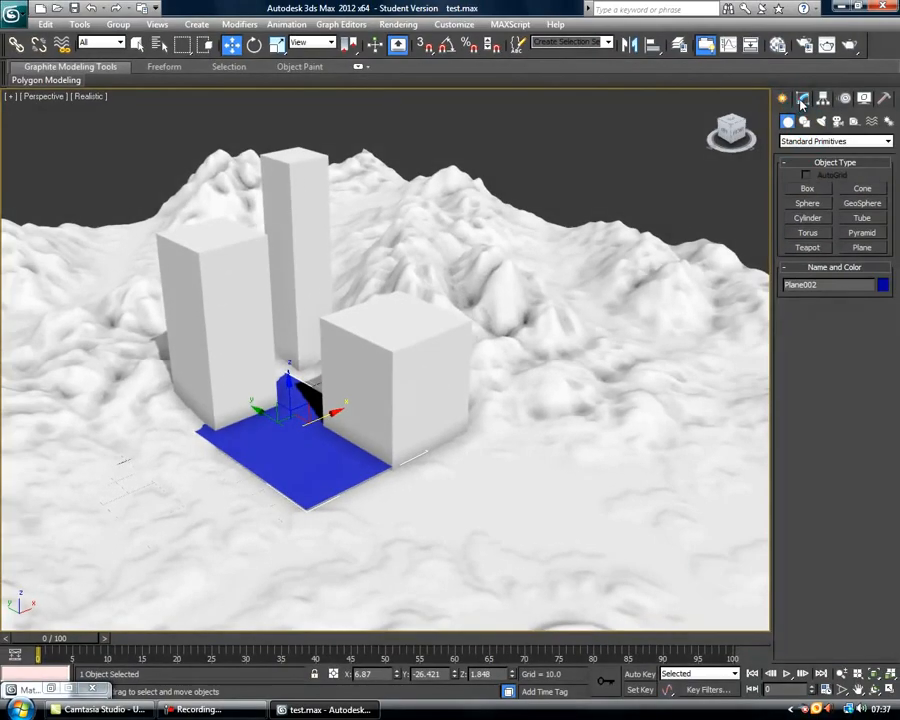
Step: Set the blue plane's length to 410 and width to 340
left_click(802, 98)
double_click(845, 298)
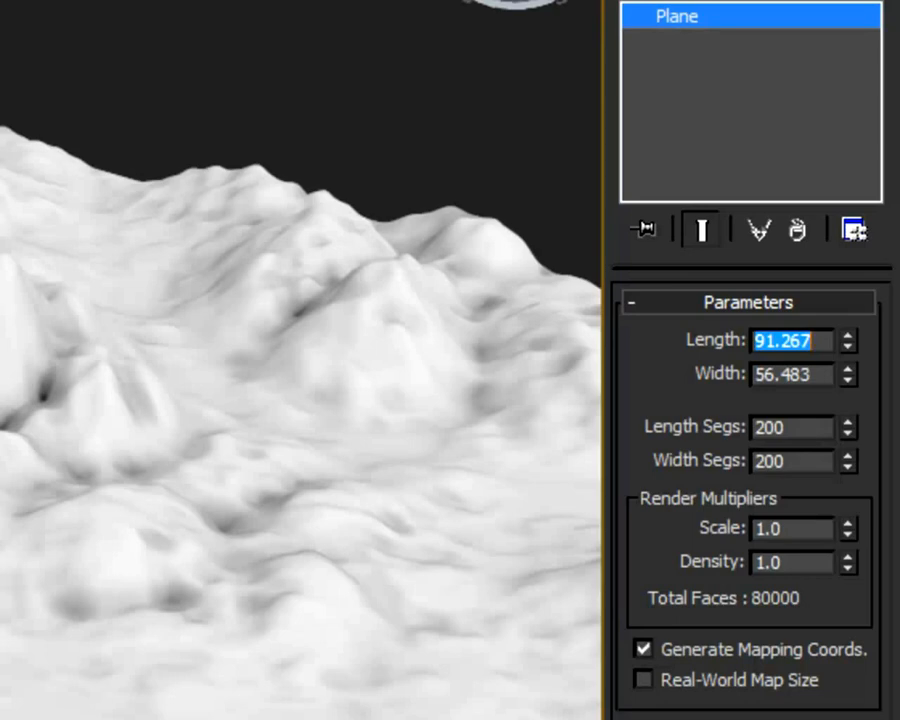
type("4")
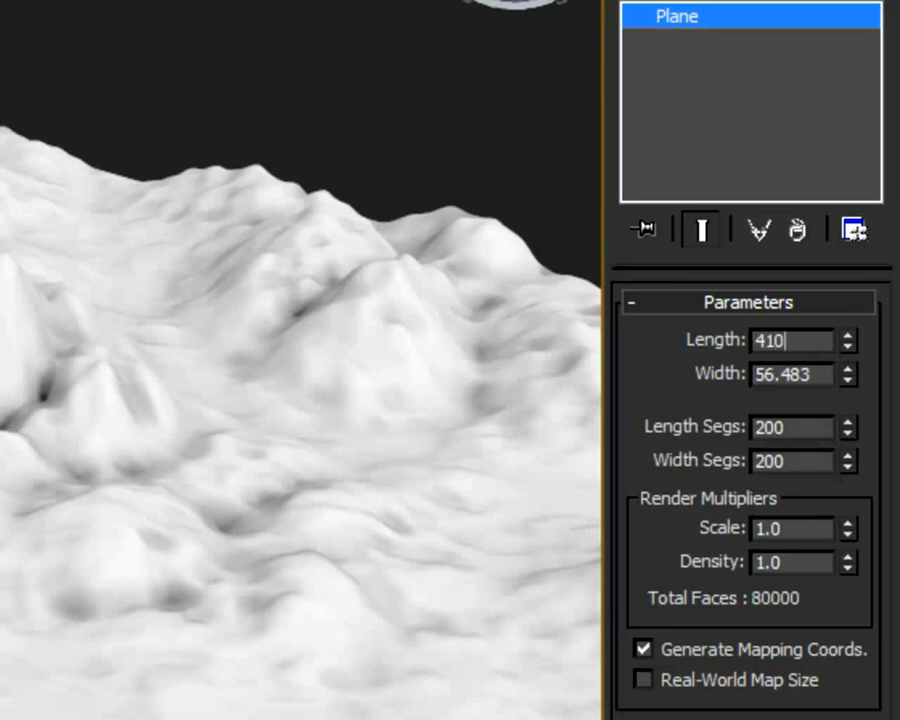
type("10")
key("Tab")
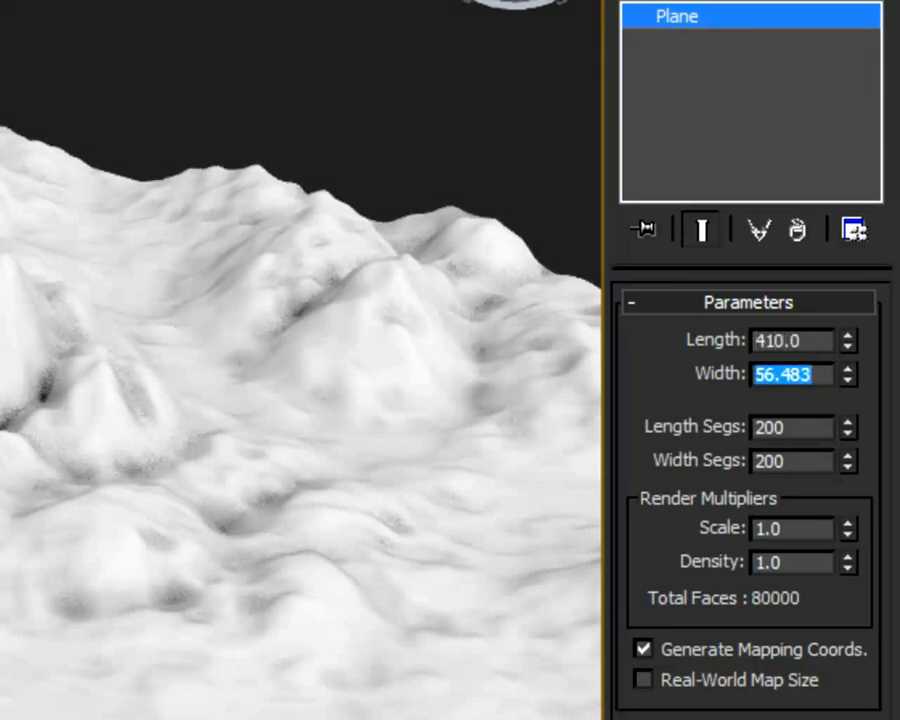
type("340")
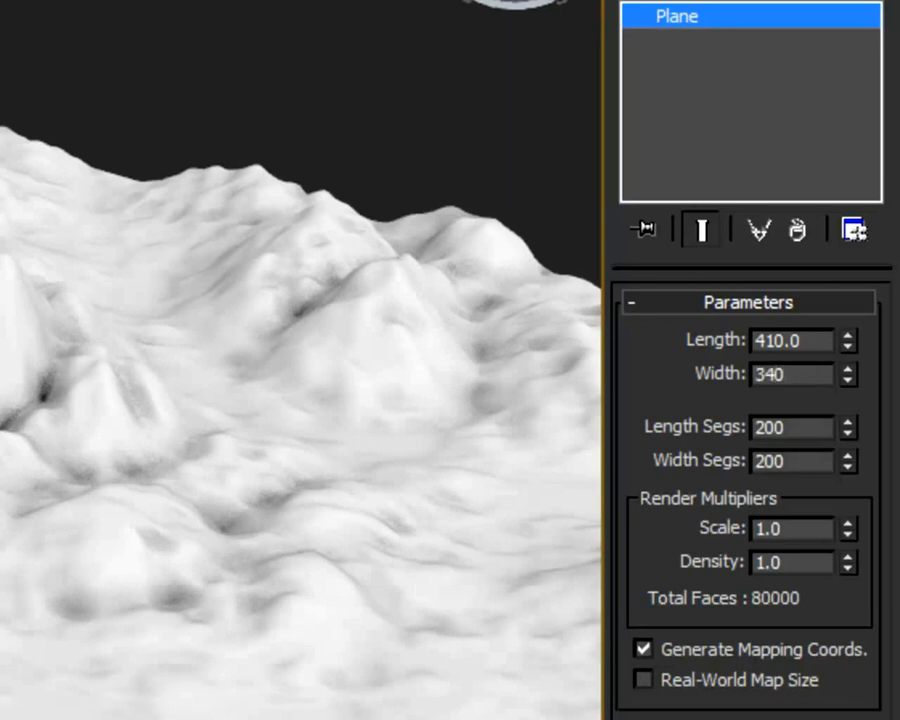
key("Return")
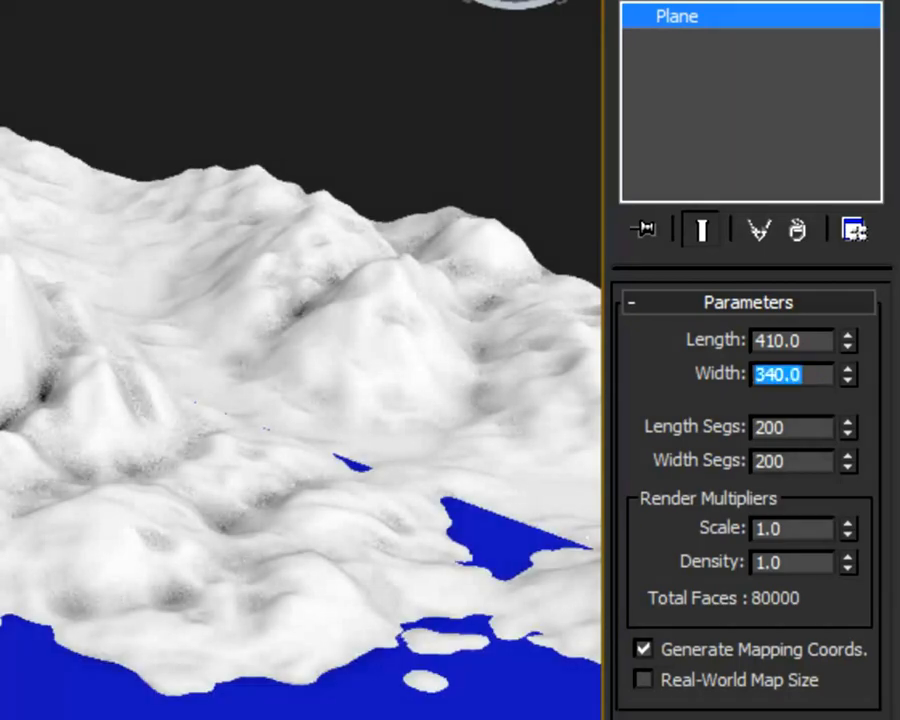
middle_click_drag(385, 555, 490, 521)
scroll(358, 520, "down", 3)
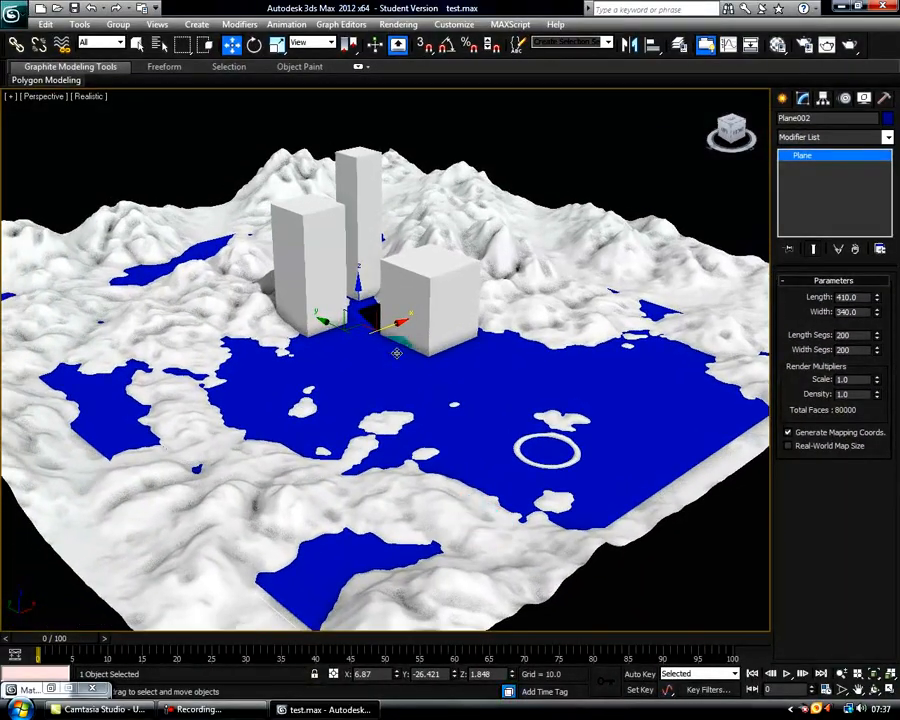
Step: Shift the blue plane across the terrain to about Y -19.6 and adjust its height to about Z 2.0
left_click_drag(338, 326, 351, 287)
mouse_move(423, 438)
middle_mouse_down()
mouse_move(460, 446)
mouse_move(474, 464)
mouse_move(464, 472)
middle_mouse_up()
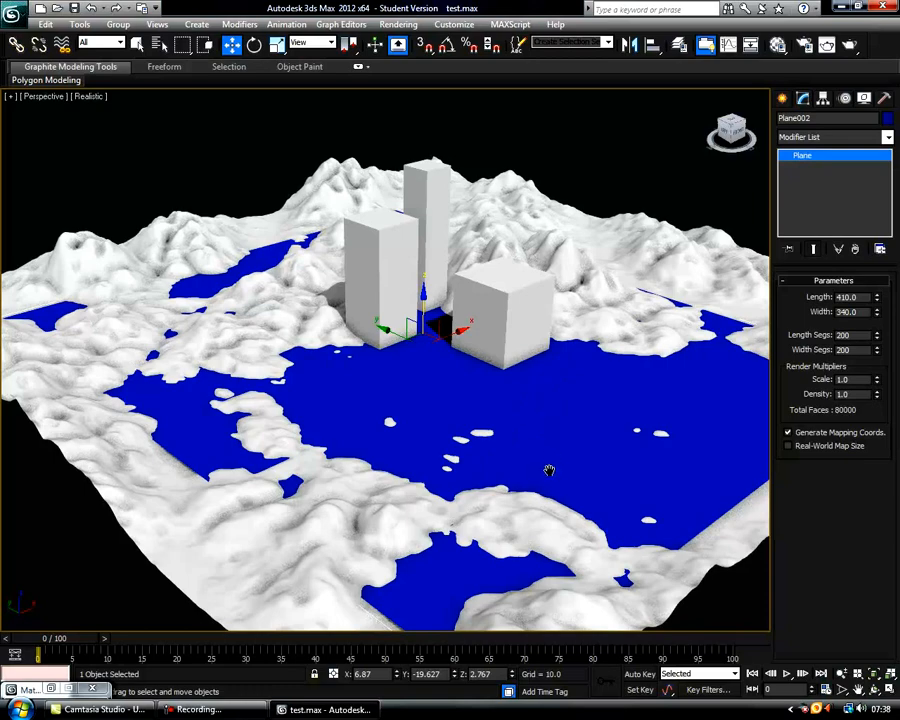
middle_click_drag(549, 470, 478, 474)
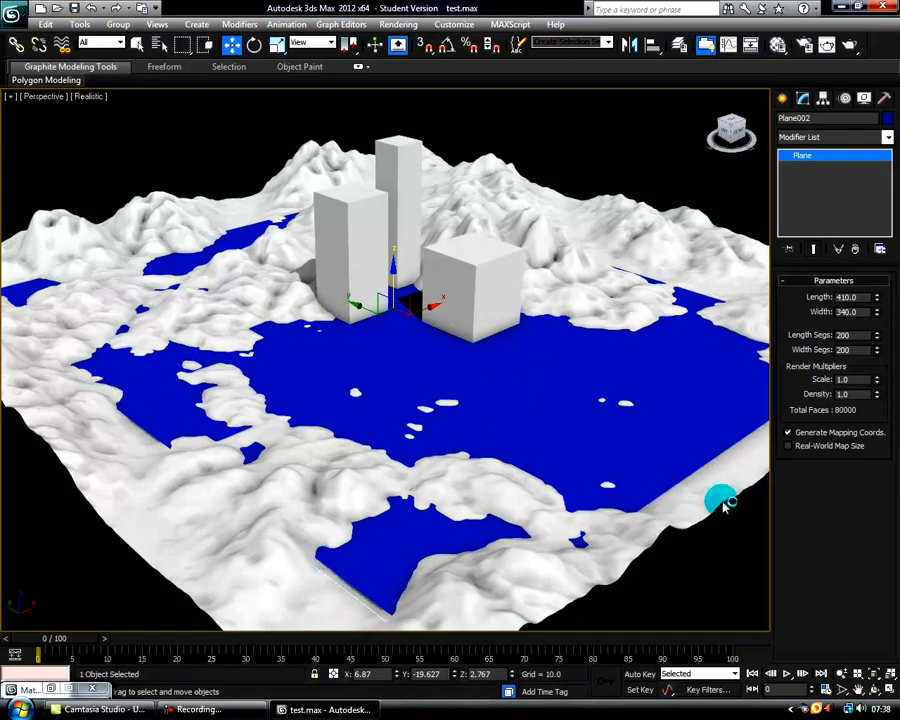
middle_click_drag(479, 520, 466, 506)
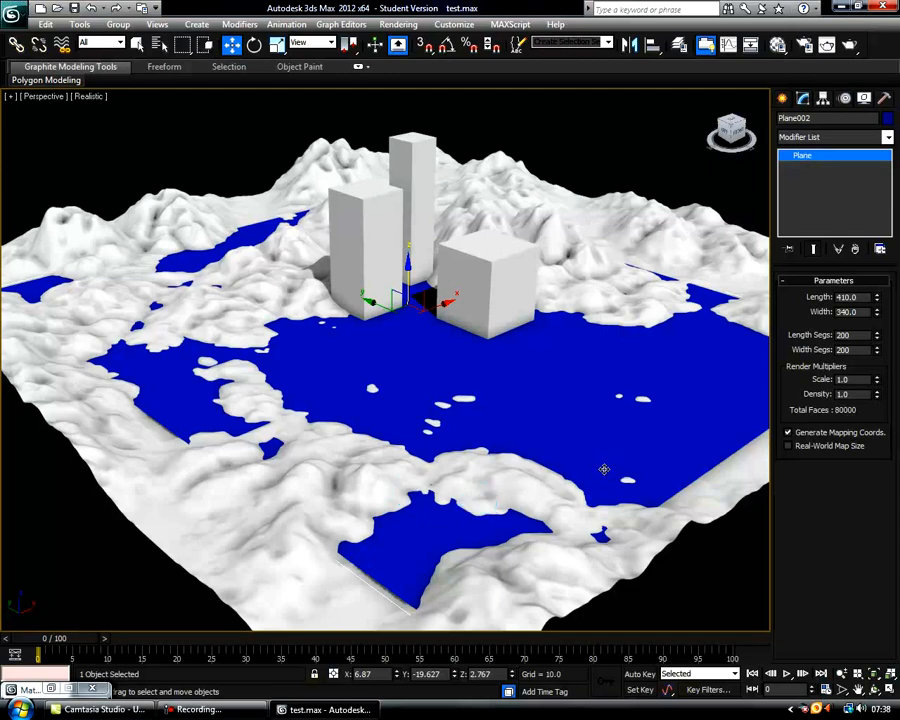
left_click_drag(407, 270, 406, 273)
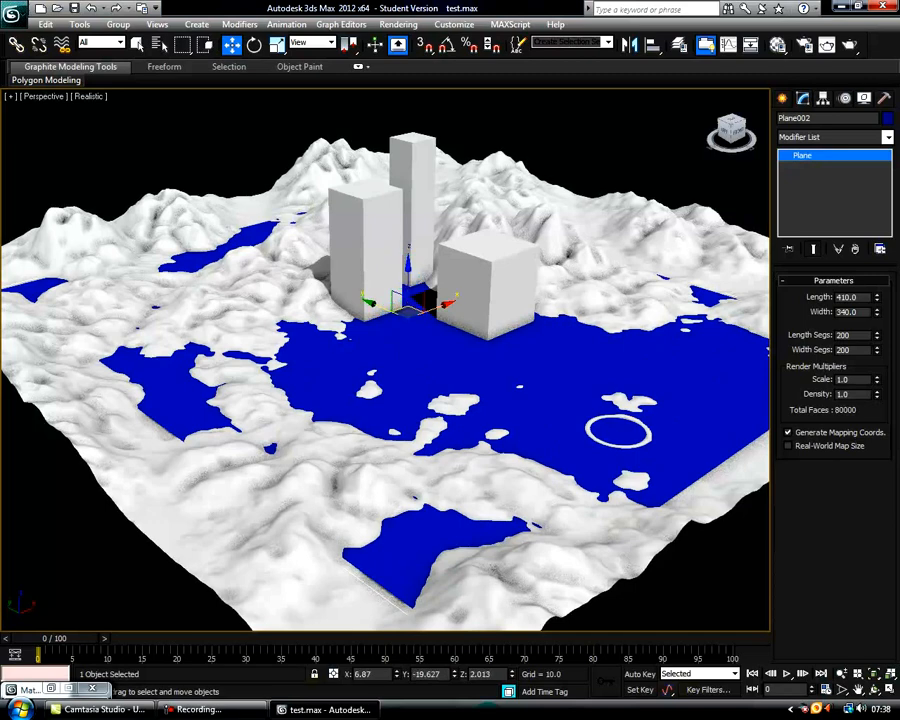
Step: Freeze the blue plane
left_click(784, 100)
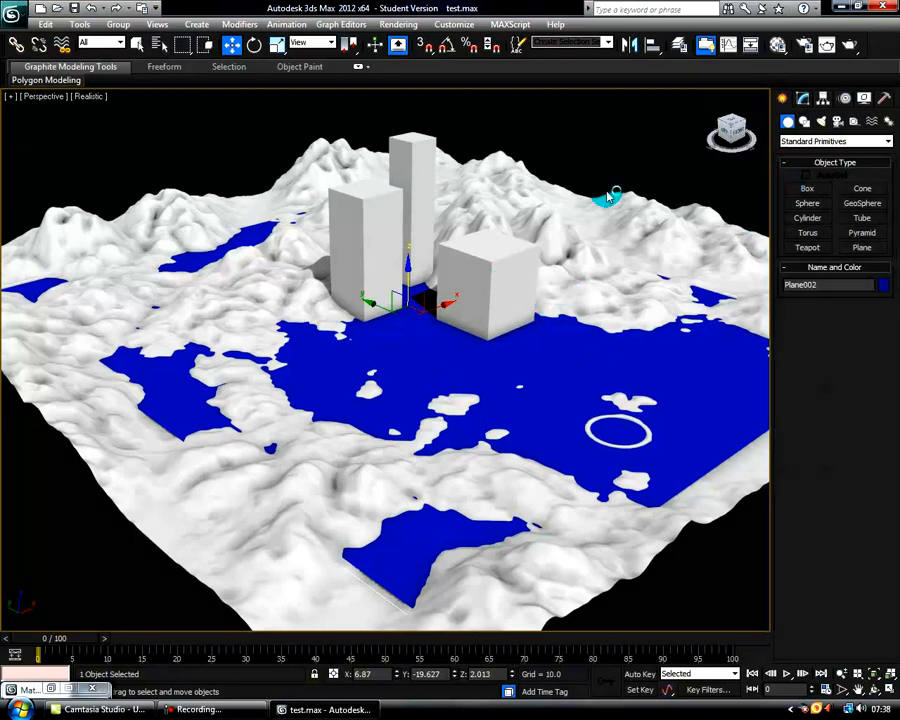
right_click(581, 157)
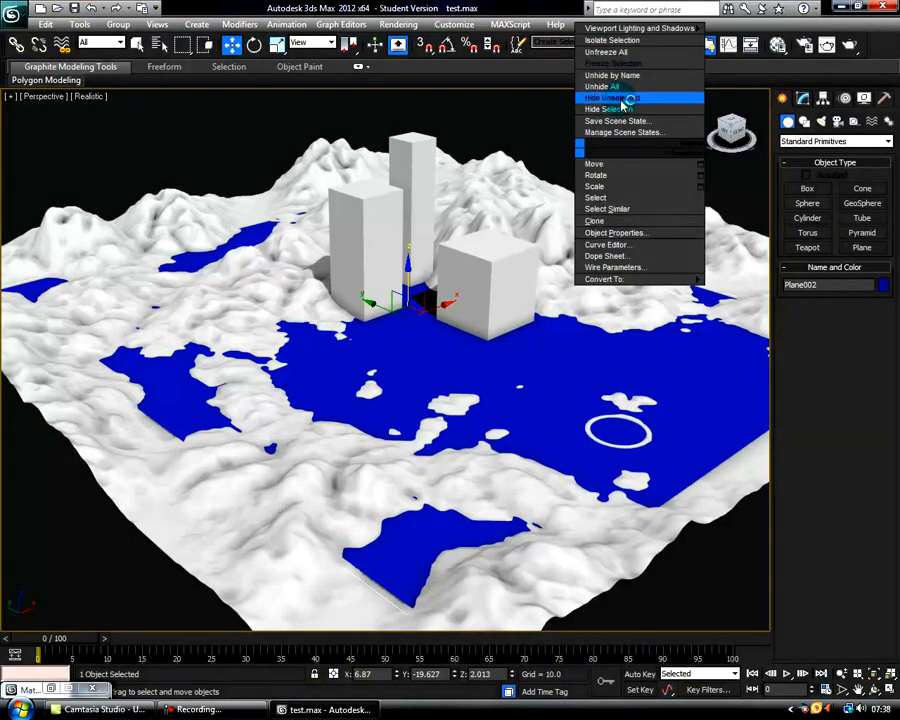
left_click(615, 63)
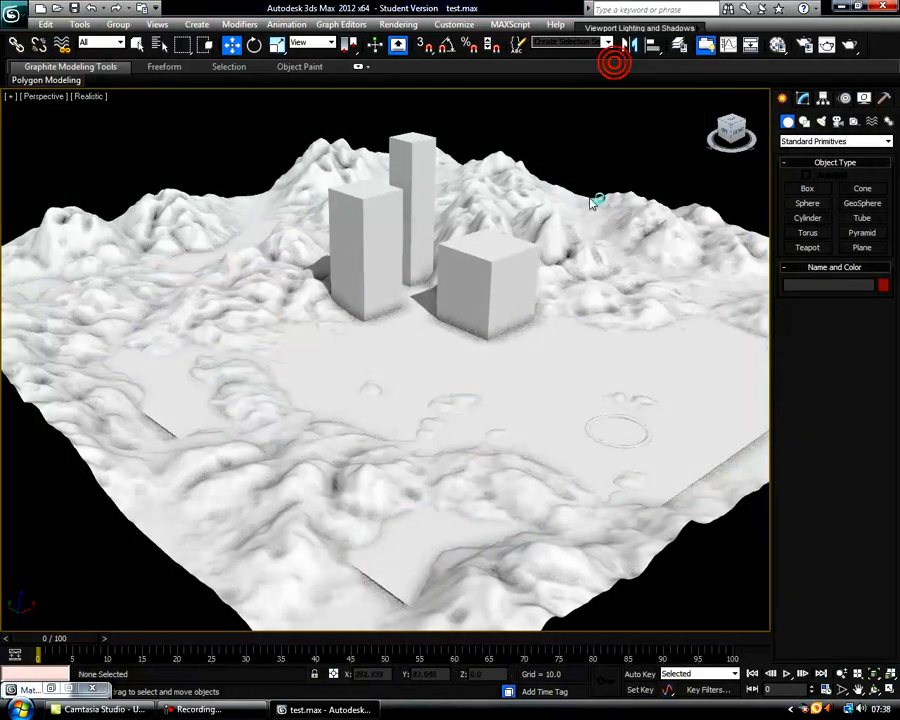
Step: Unfreeze all objects and open the green terrain mesh for modification
right_click(592, 190)
left_click(620, 94)
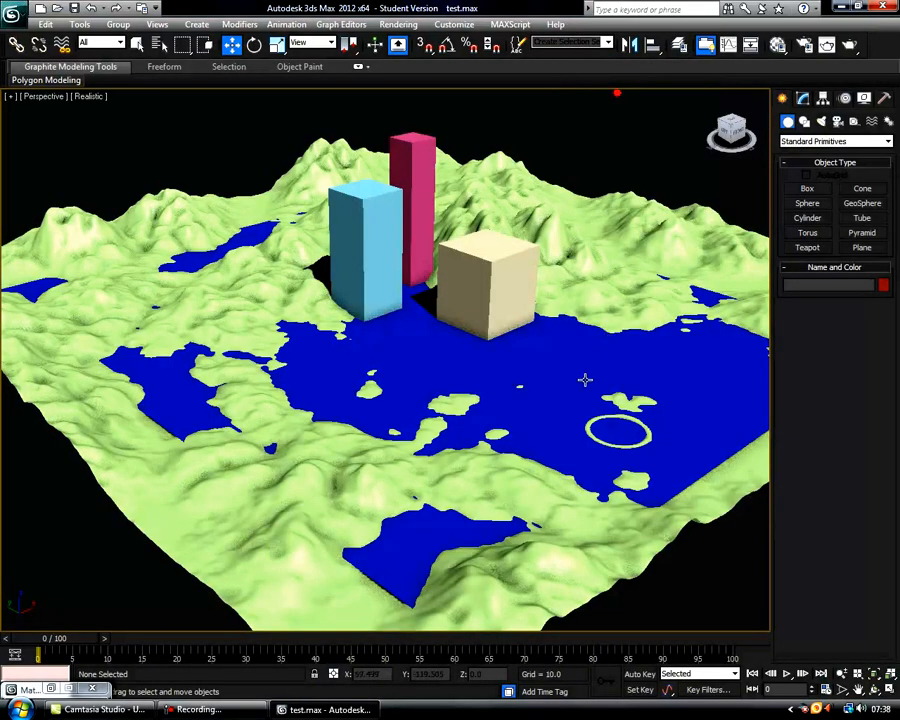
left_click(599, 263)
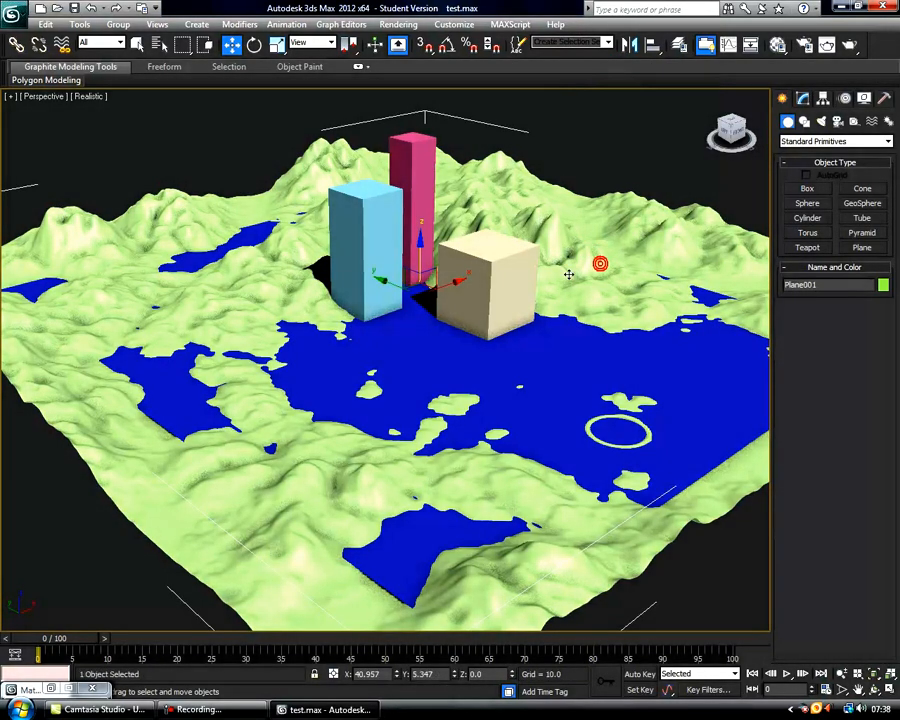
left_click(802, 98)
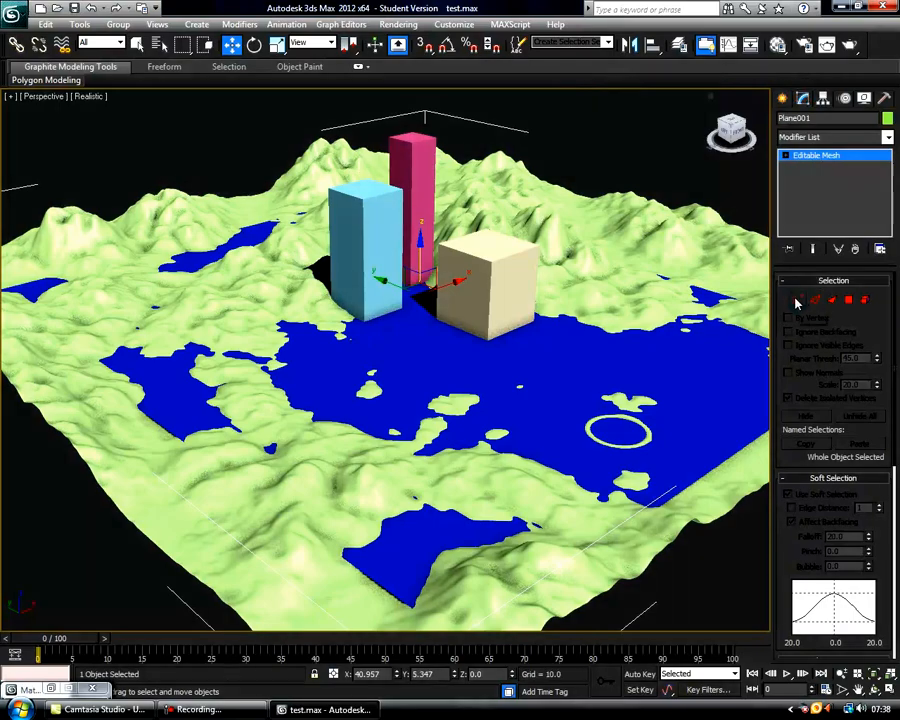
Step: Raise a soft-selected vertex of the terrain mesh, falloff 20, into a mound at the near corner of the lake's outer edge
left_click(797, 300)
scroll(563, 492, "up", 5)
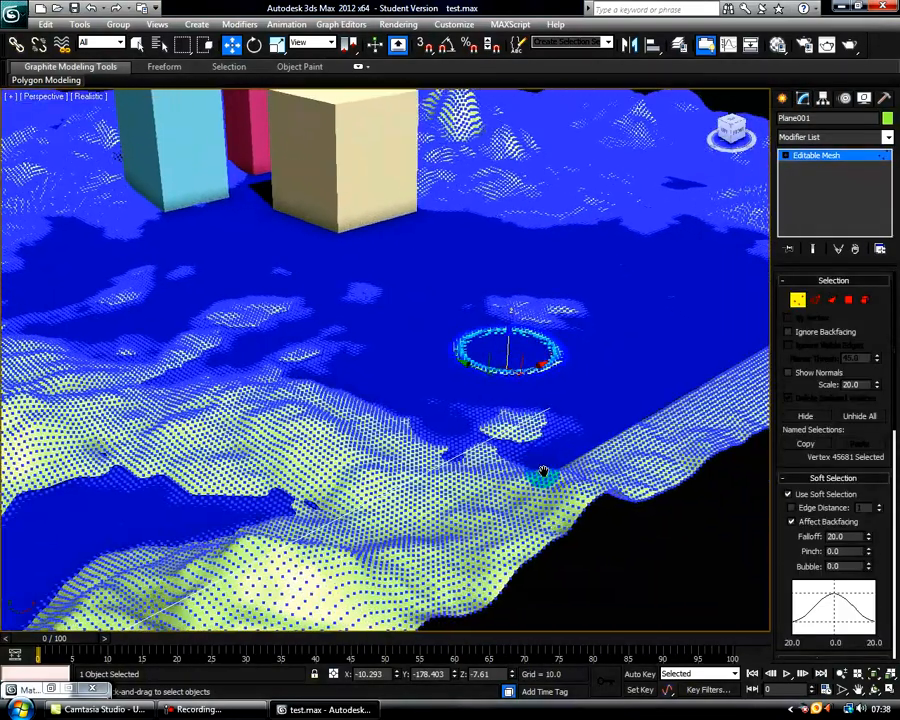
middle_click_drag(543, 471, 546, 472)
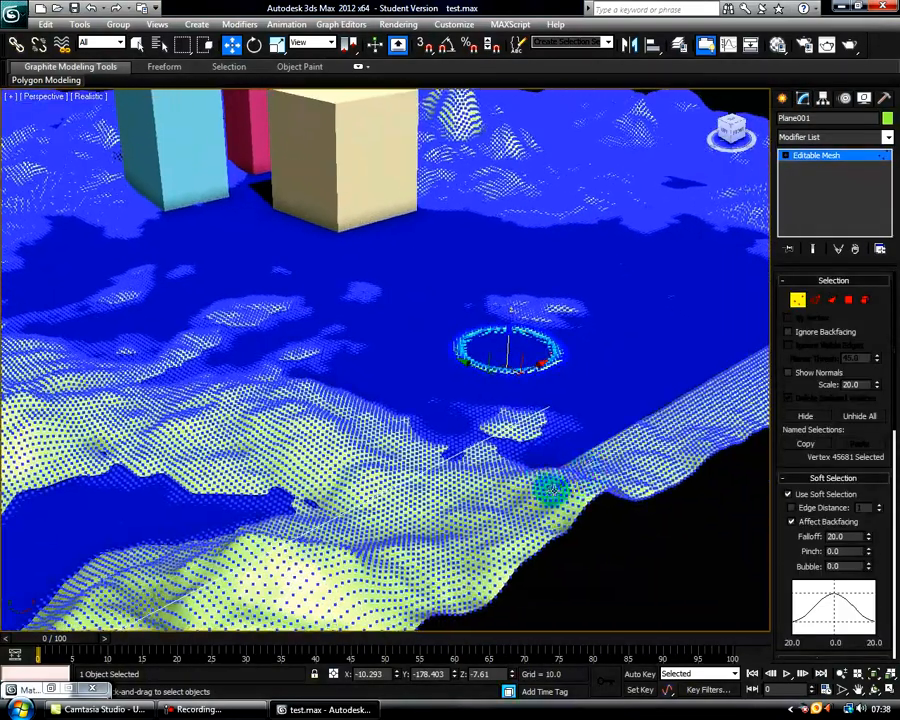
middle_click_drag(746, 390, 622, 438)
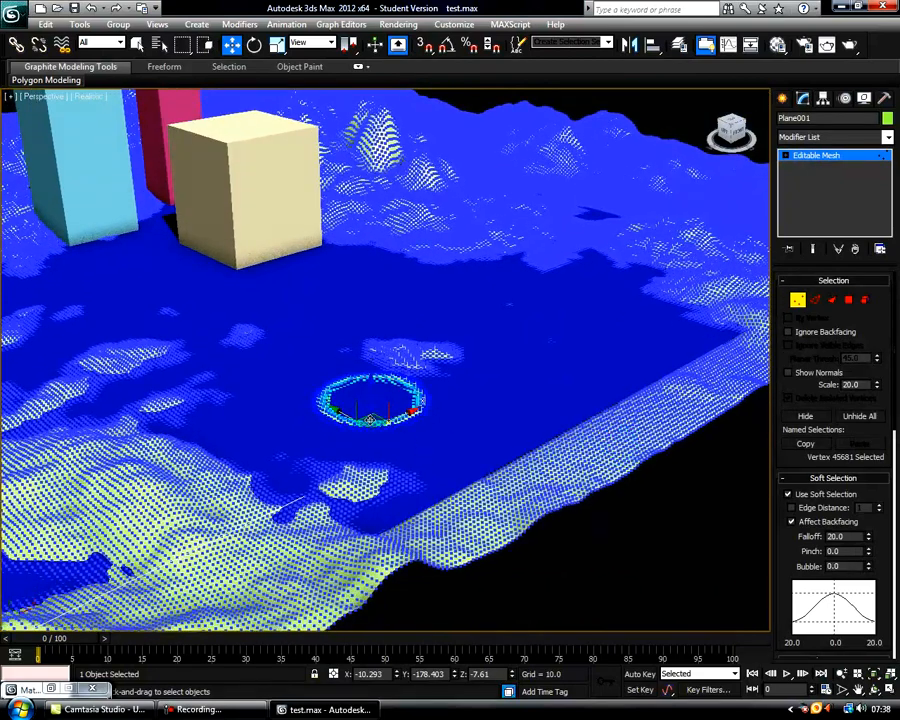
mouse_move(370, 418)
left_mouse_down()
mouse_move(385, 439)
mouse_move(375, 421)
left_mouse_up()
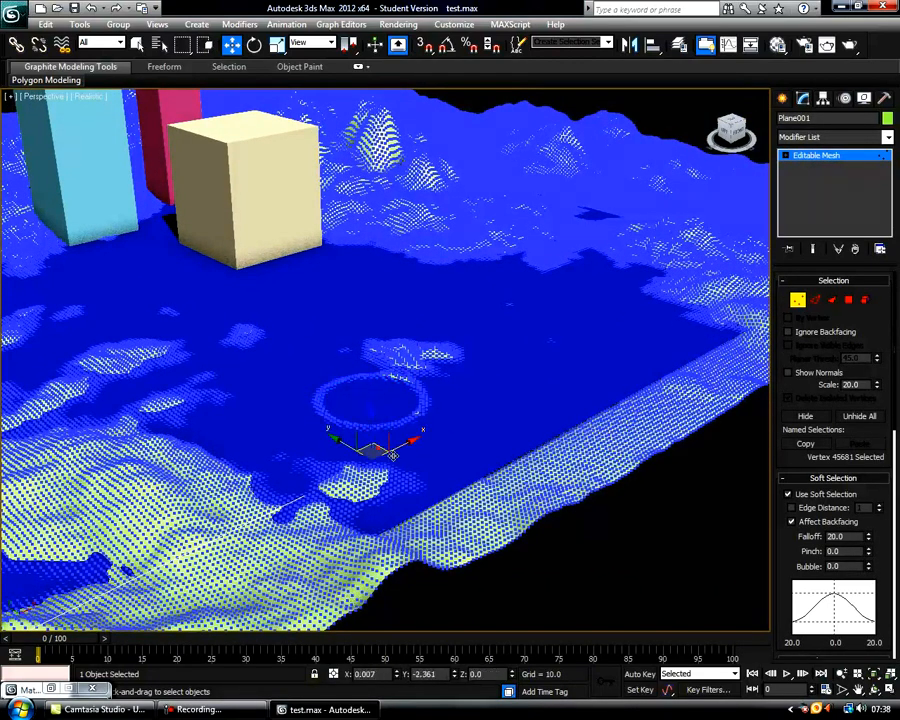
left_click(428, 510)
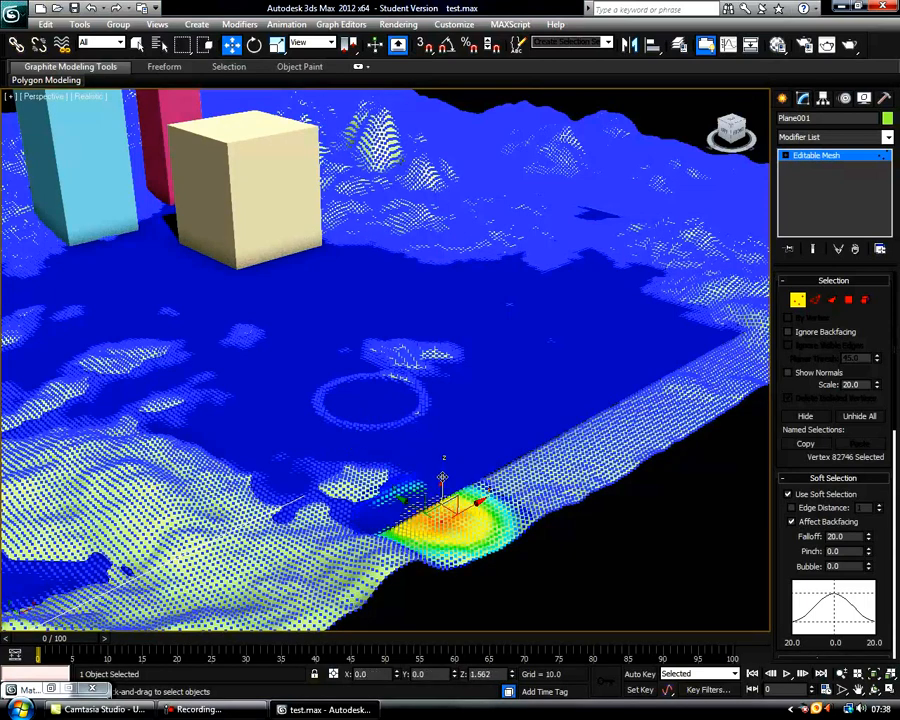
left_click_drag(442, 486, 426, 480)
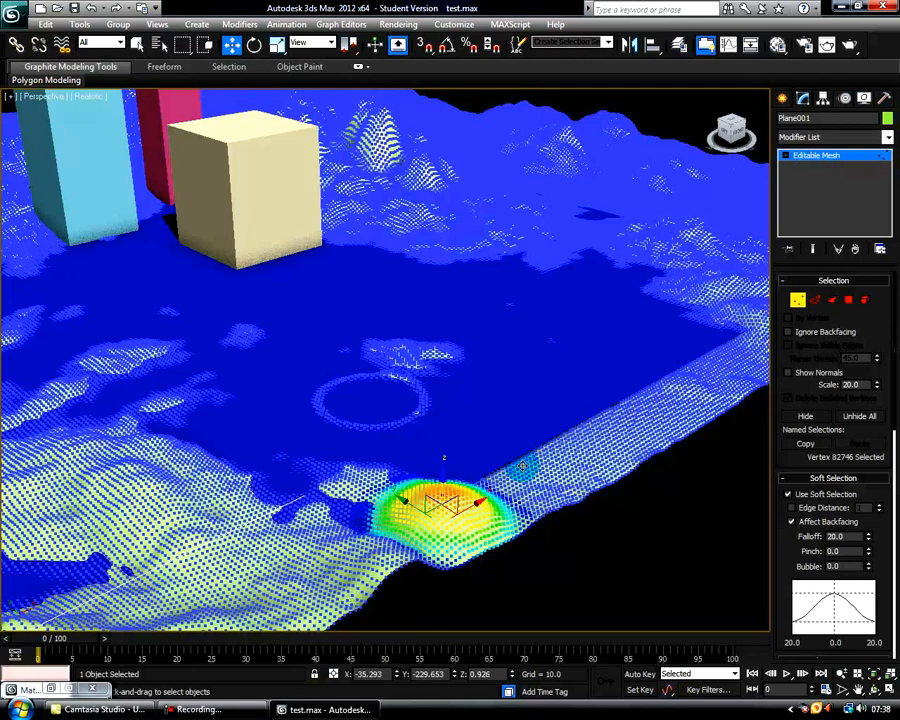
Step: Raise two more soft-selected mounds farther along the terrain's outer edge, lifting the second by about 12.6 units
left_click(533, 459)
left_click_drag(528, 425, 529, 398)
left_click(636, 406)
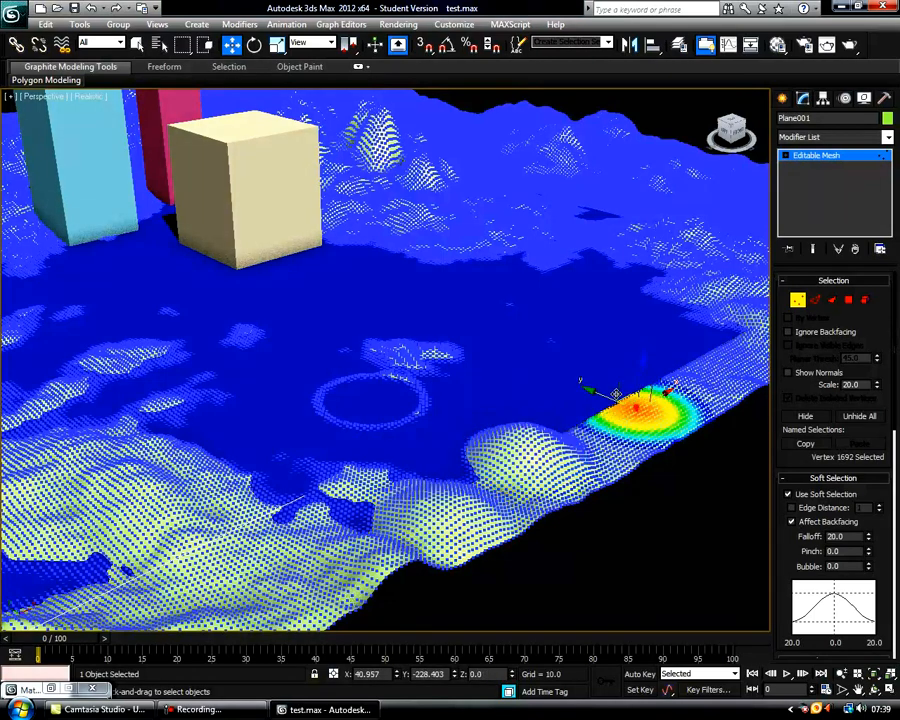
left_click_drag(640, 372, 641, 334)
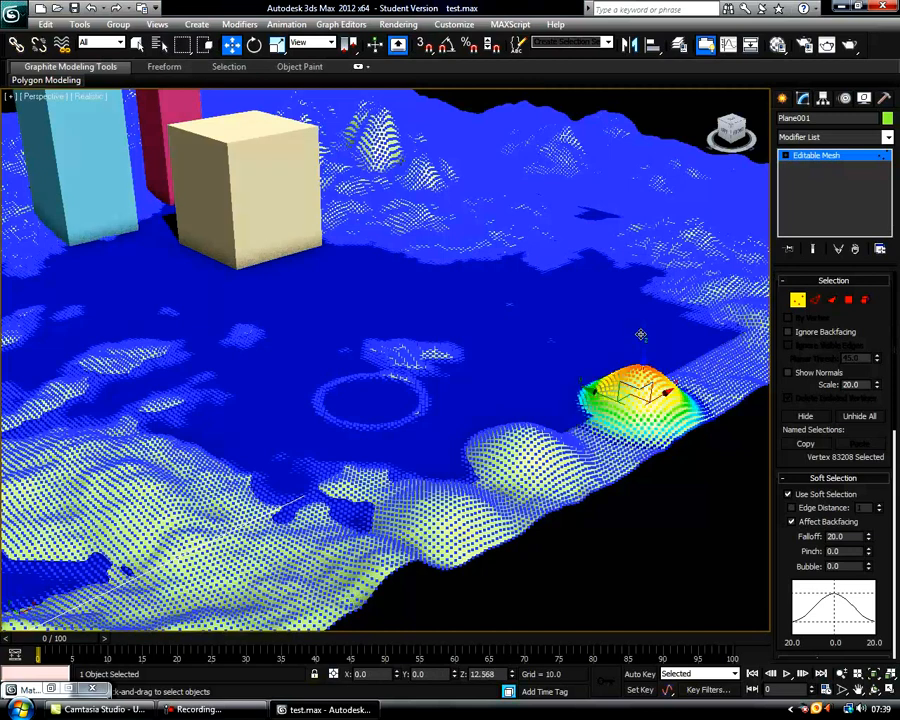
Step: Raise the dip between the two newest mounds and lift another mound near the edge's far end to about Z 10.6
left_click(584, 435)
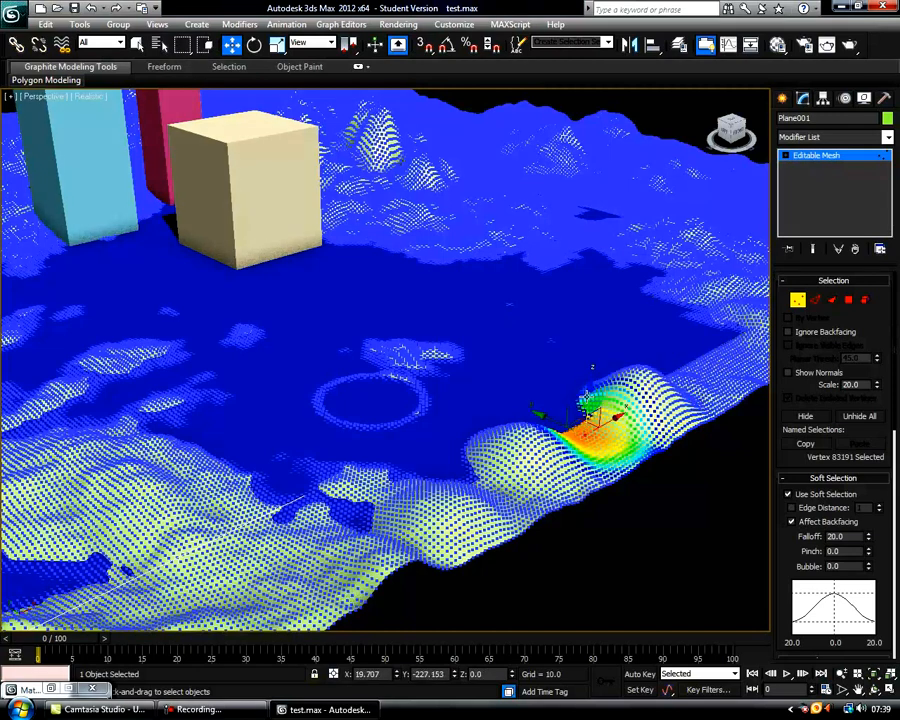
left_click_drag(588, 390, 589, 368)
left_click(708, 365)
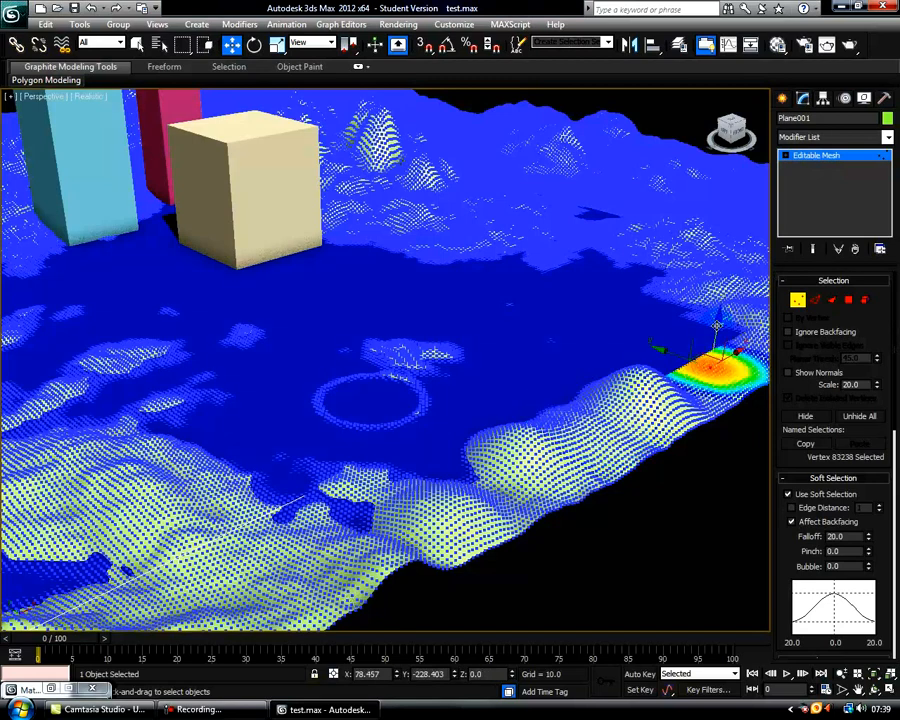
left_click_drag(717, 326, 717, 291)
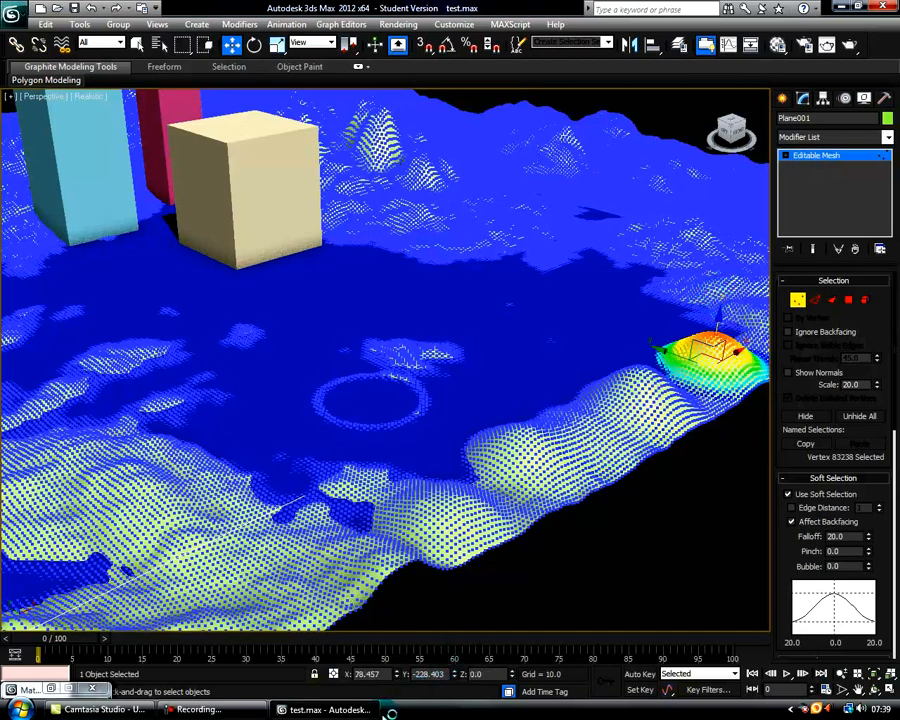
left_click(197, 710)
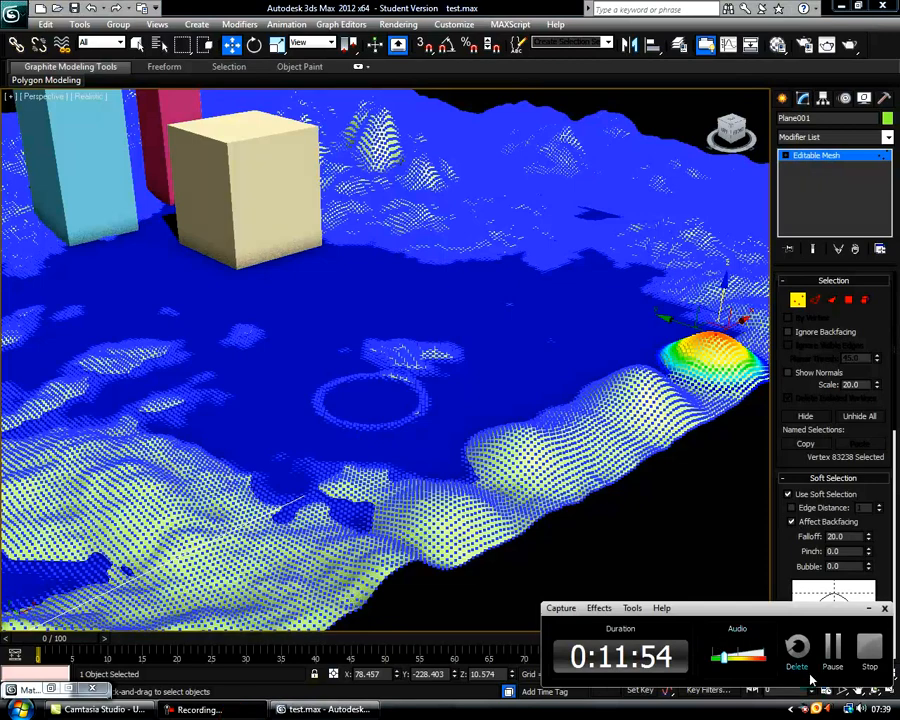
left_click(833, 648)
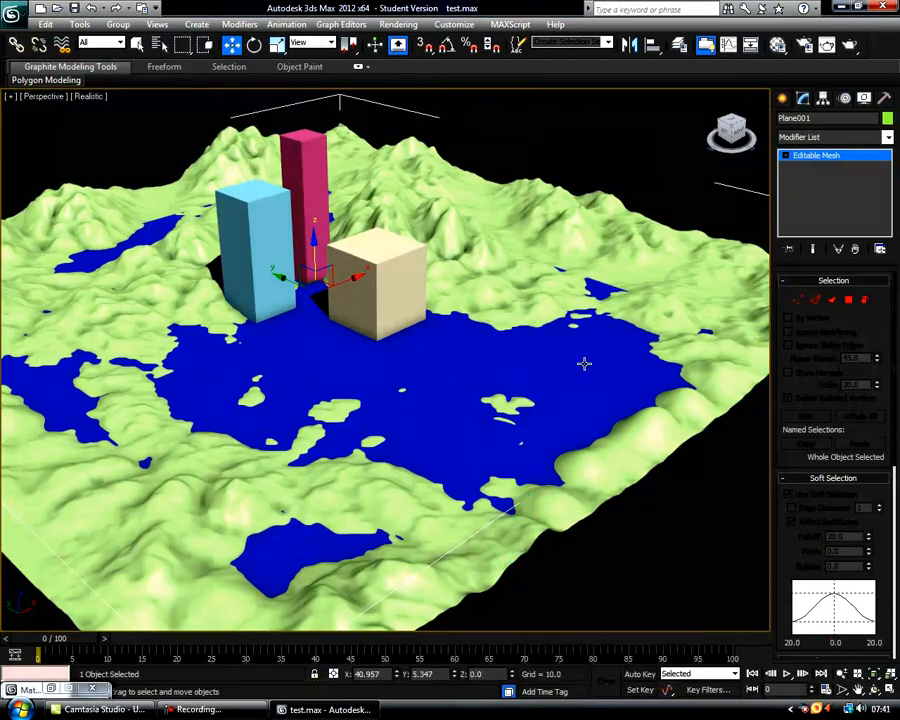
left_click(633, 444)
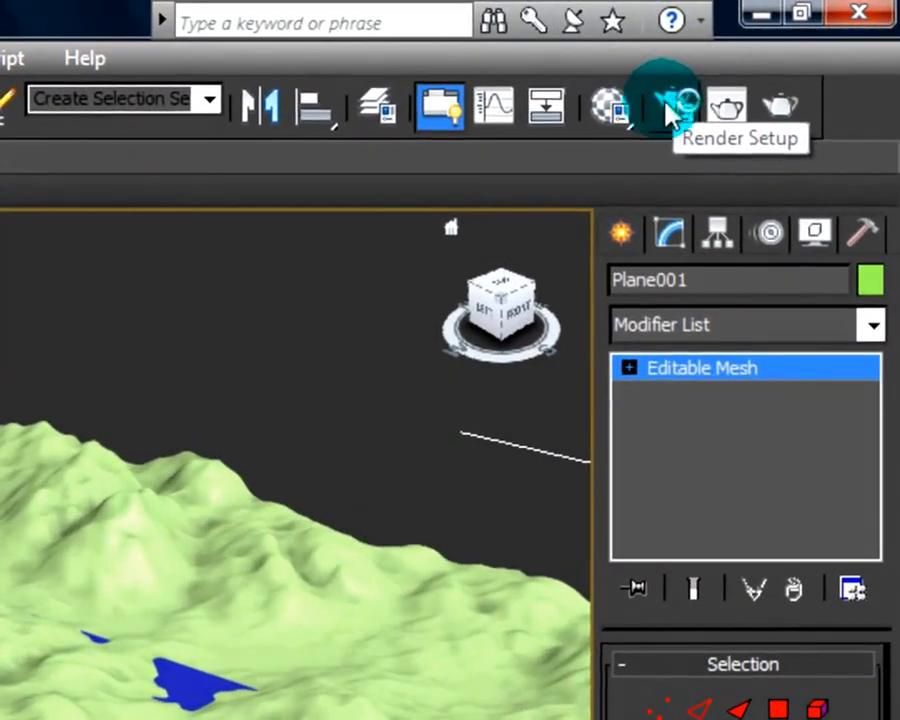
Step: Assign the mental ray Renderer as the production renderer in the render setup and close the dialog
left_click(807, 45)
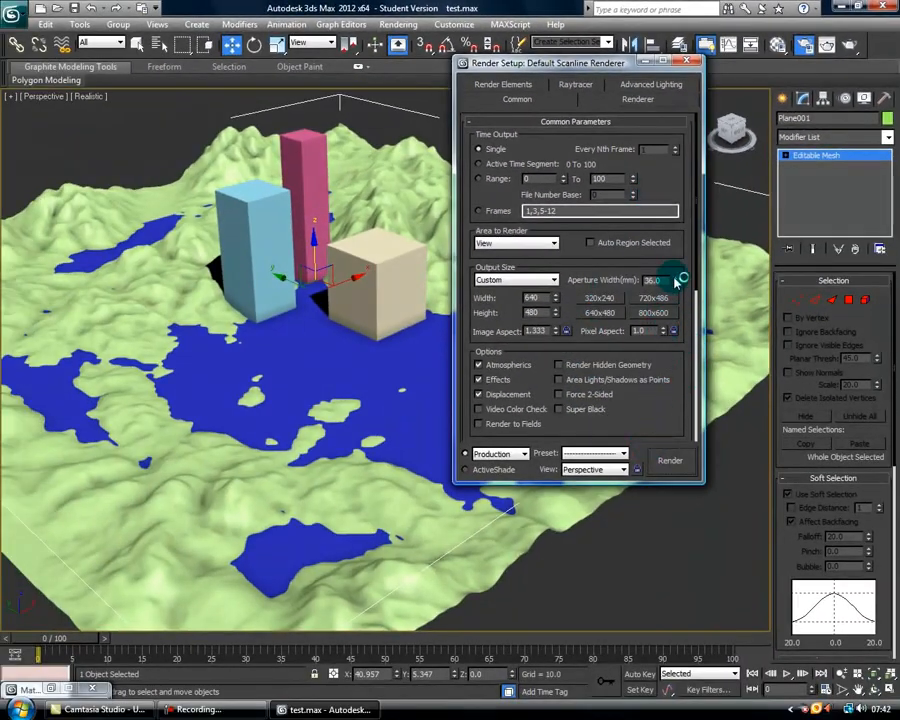
left_click_drag(697, 285, 718, 519)
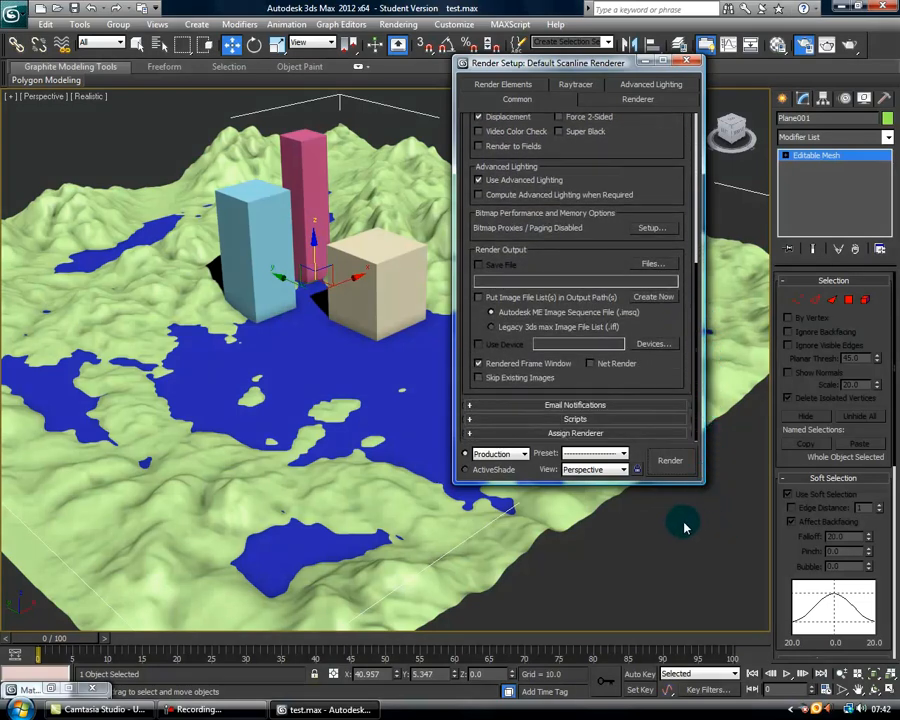
left_click(577, 434)
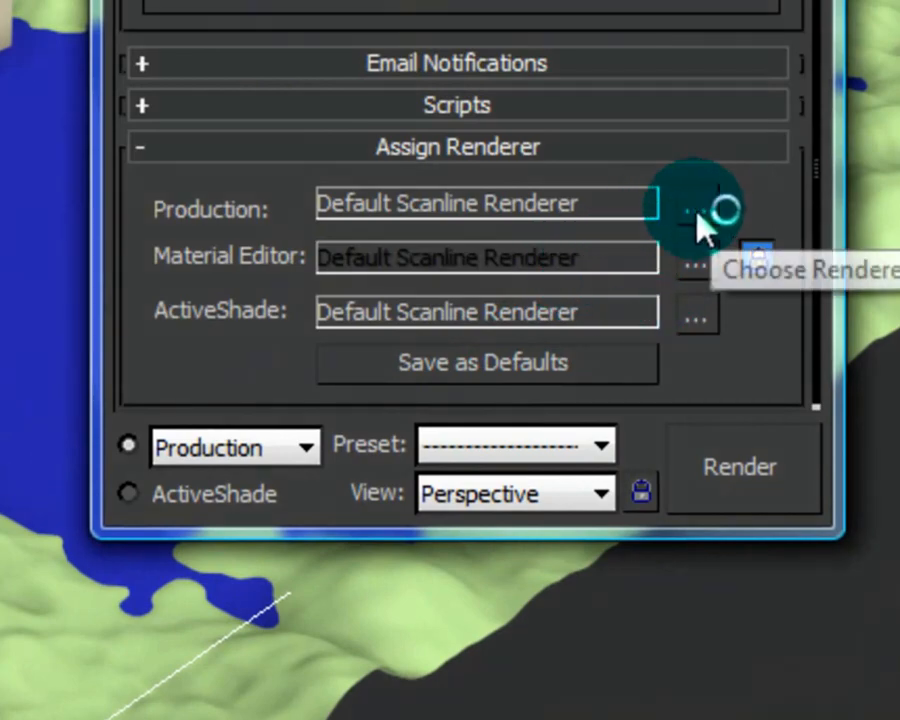
left_click(699, 209)
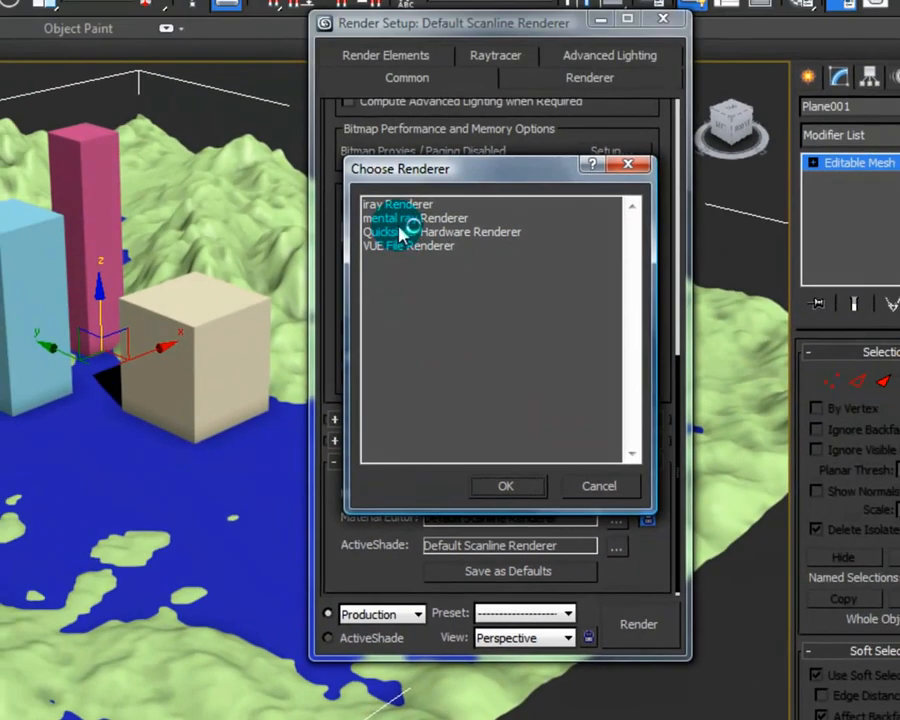
left_click(396, 218)
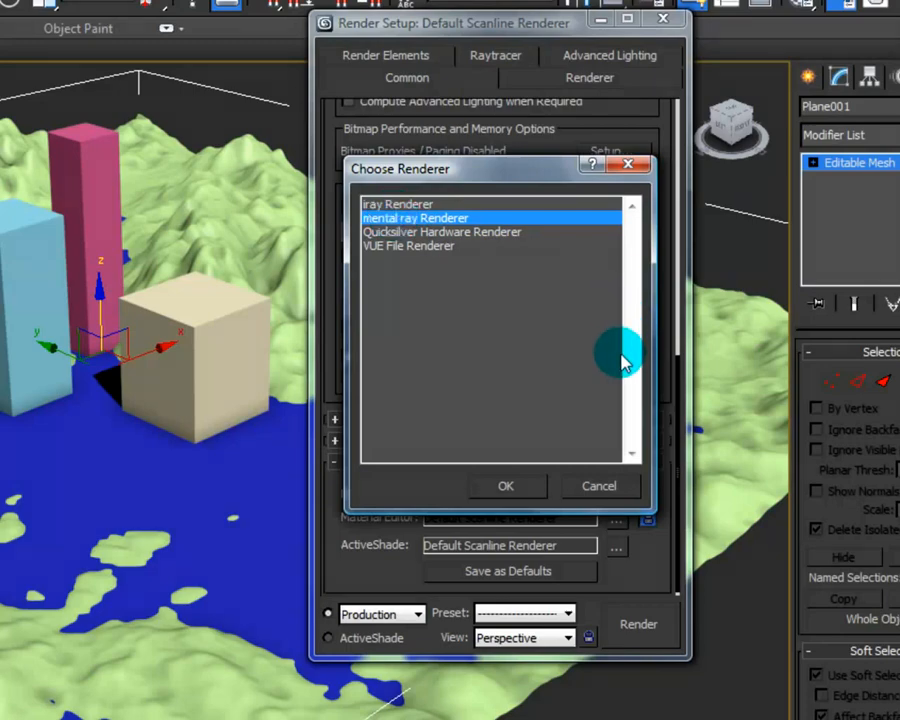
left_click(512, 488)
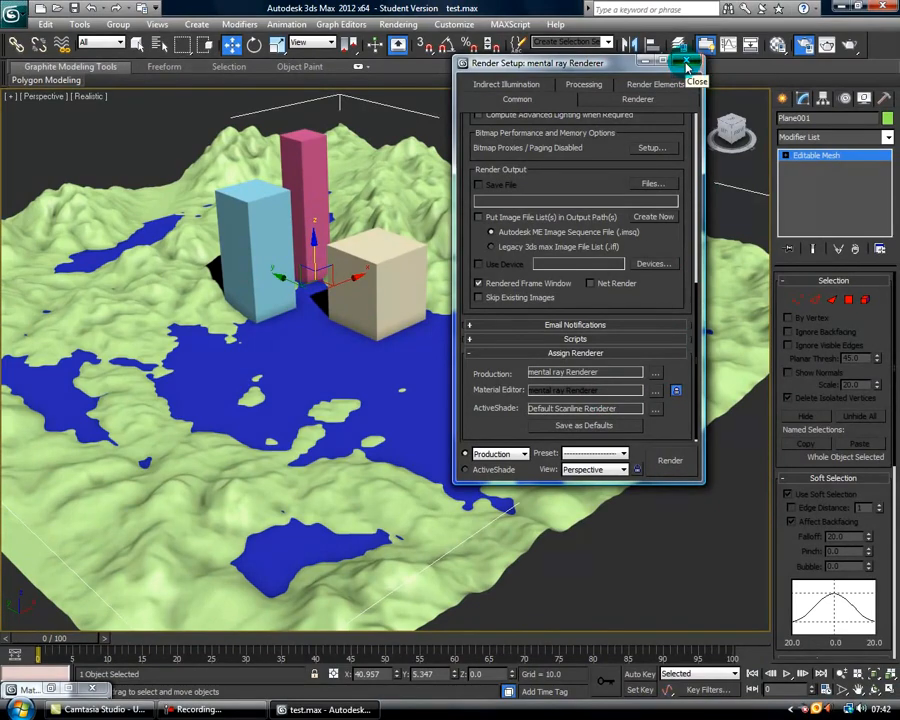
left_click(690, 64)
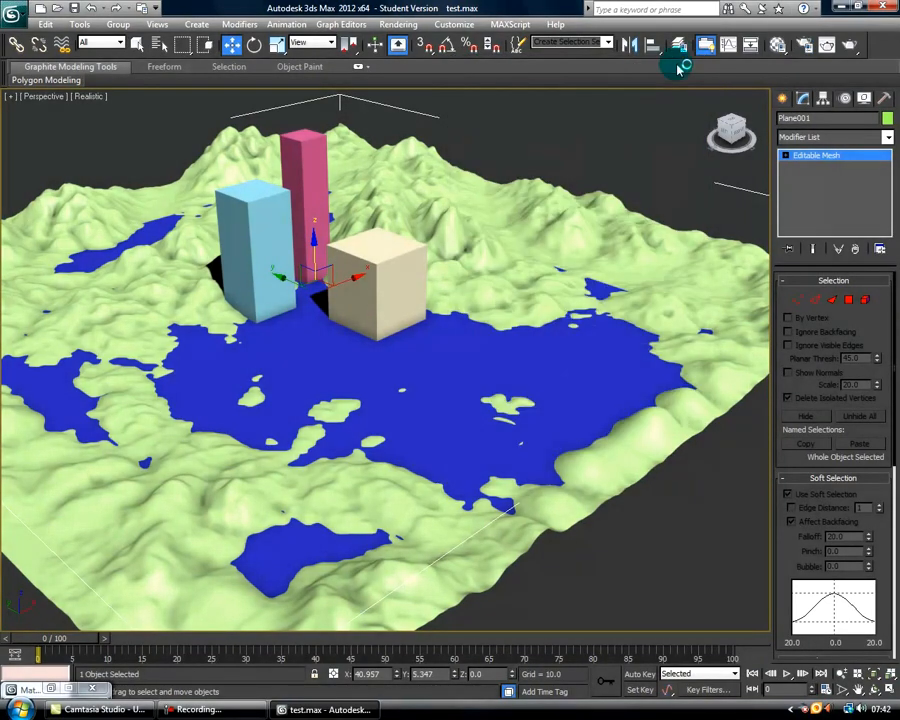
Step: Change the second material slot, 02 - Default, from Standard to a mental ray Arch & Design material
key("m")
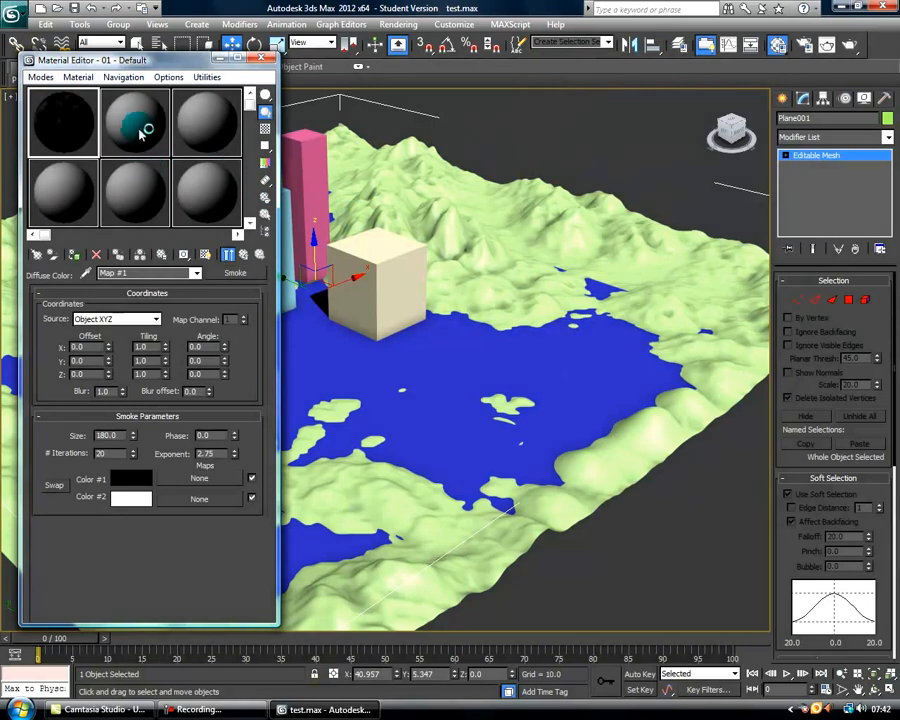
left_click(134, 128)
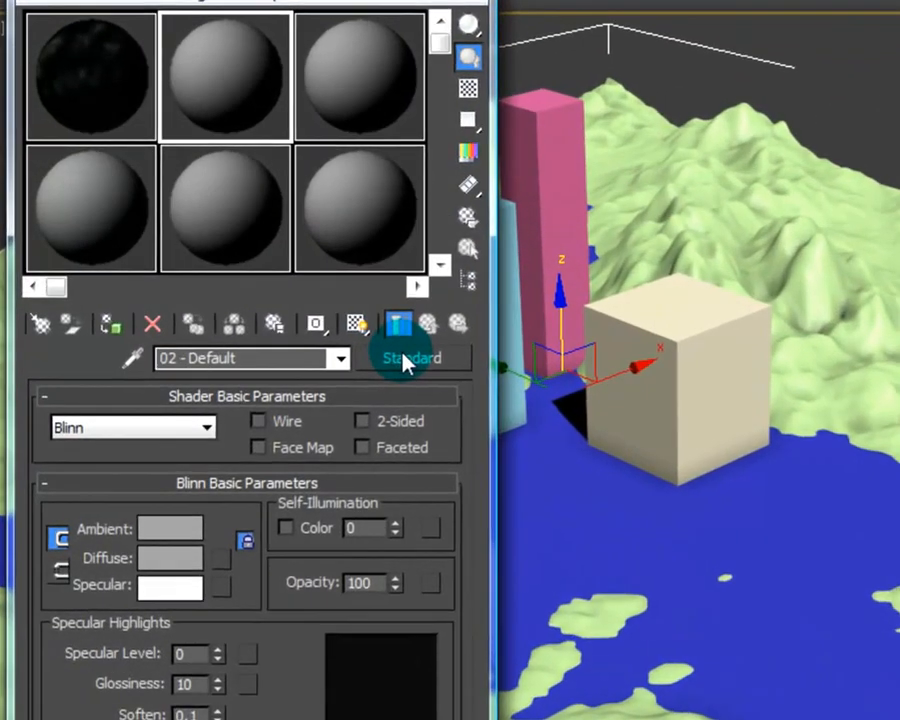
left_click(224, 274)
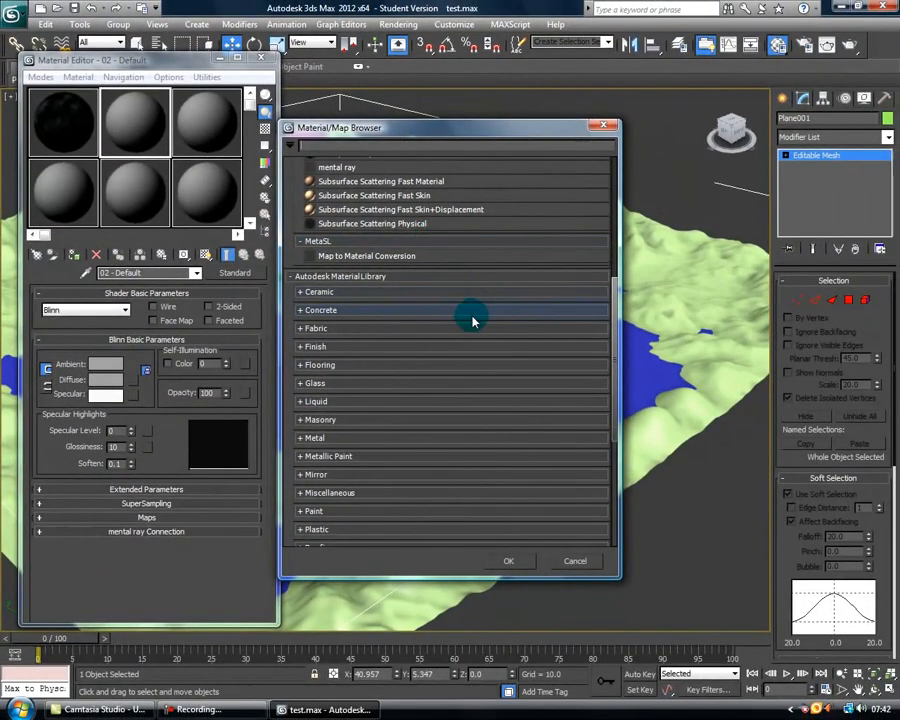
scroll(479, 319, "up", 6)
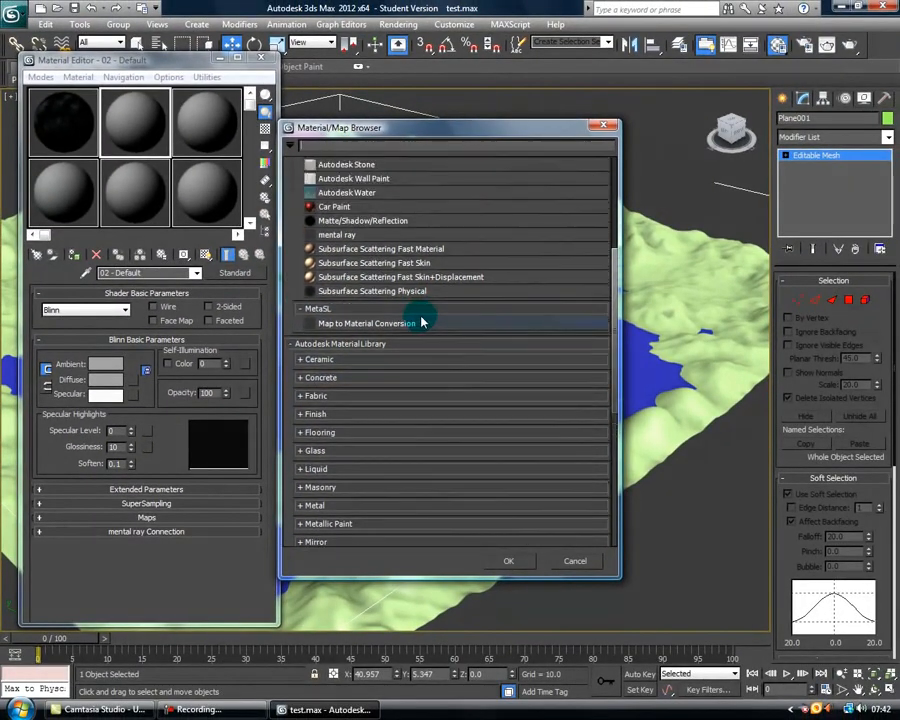
scroll(420, 314, "up", 2)
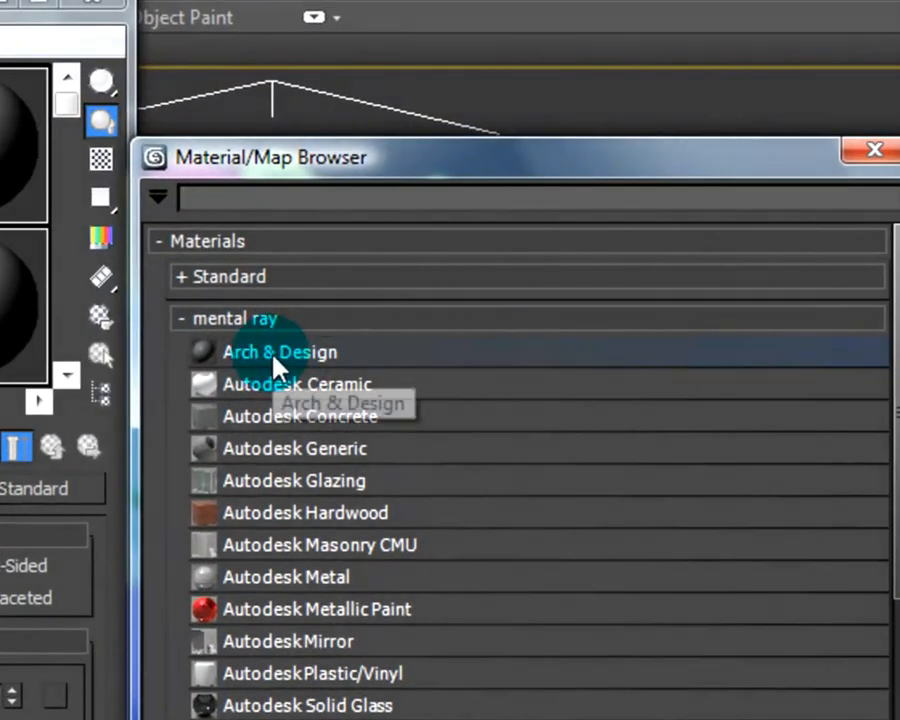
double_click(278, 356)
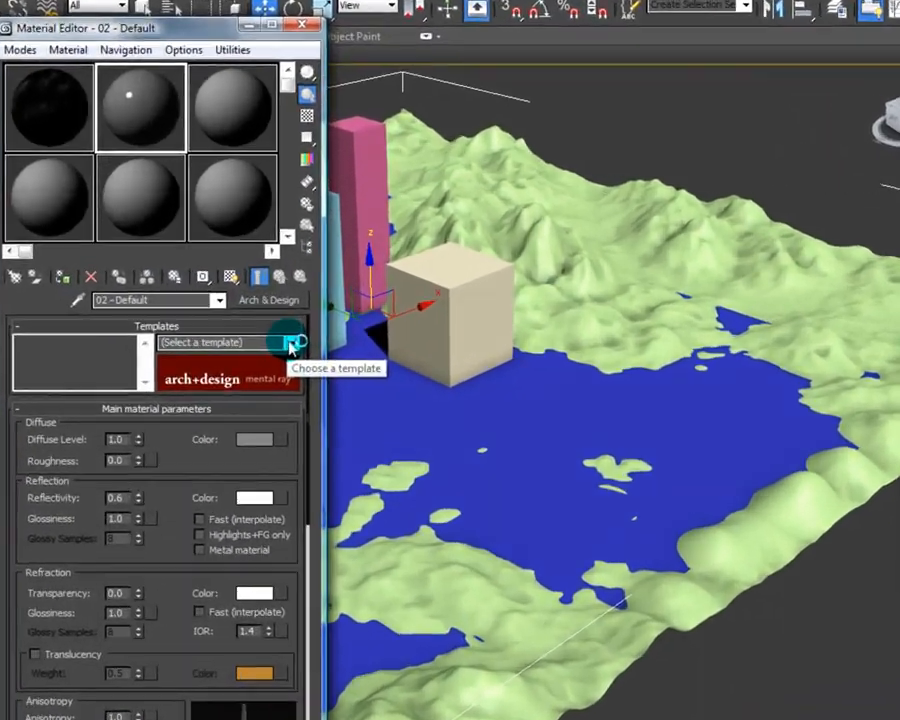
Step: Load the "Water, Reflective surface" template into the Arch & Design material and assign it to the blue water plane
left_click(254, 307)
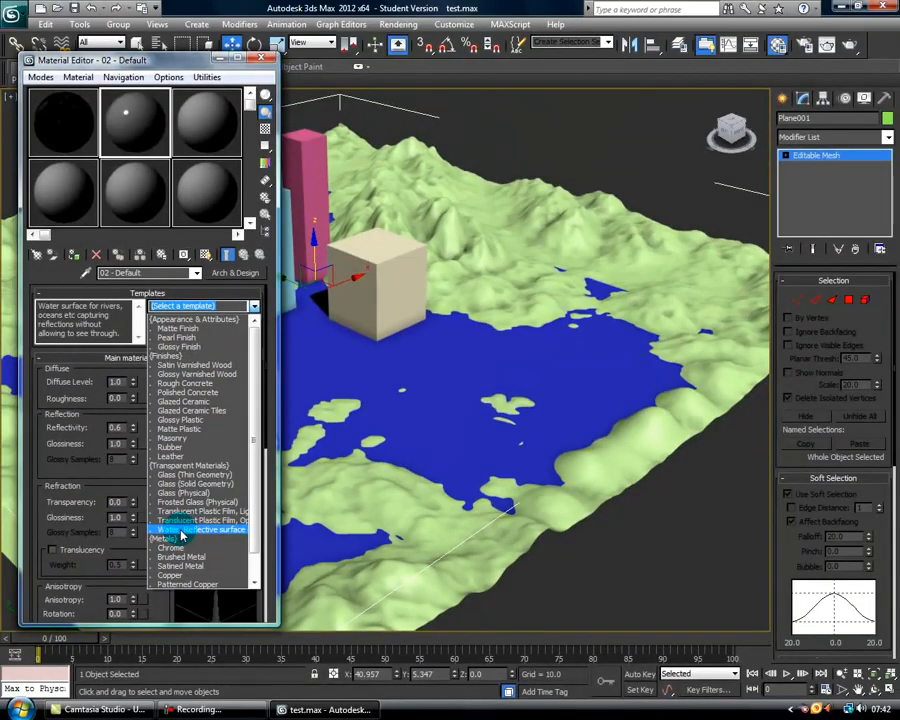
left_click(181, 532)
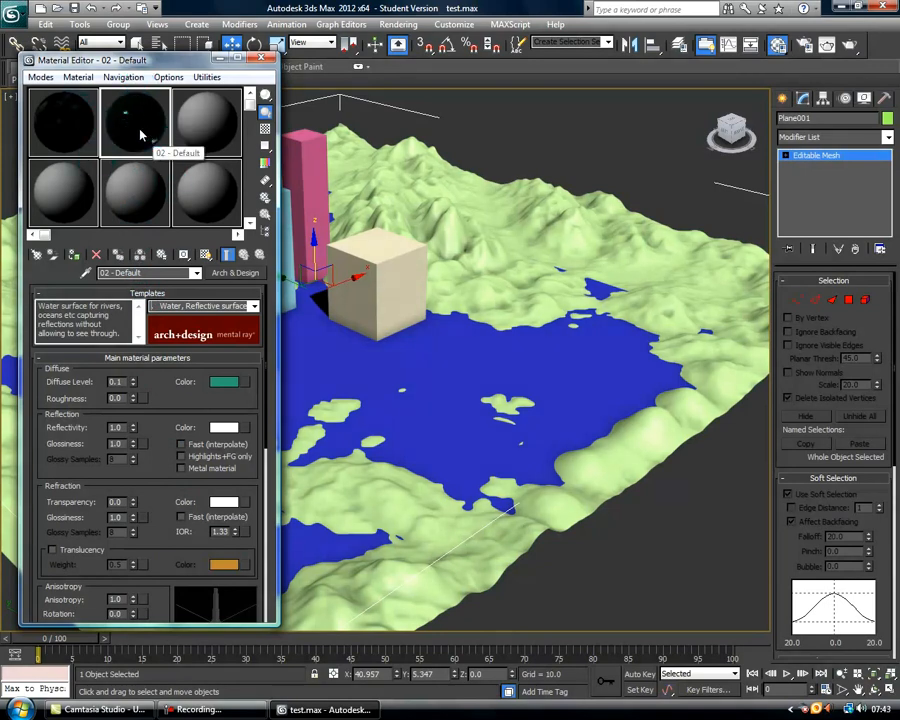
left_click_drag(127, 125, 437, 386)
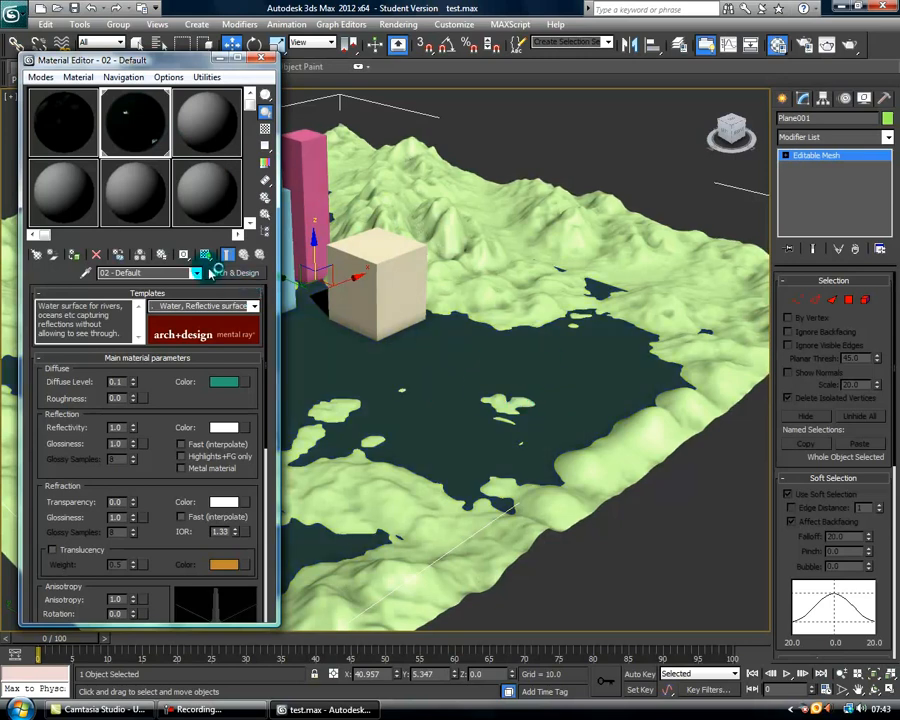
left_click(221, 62)
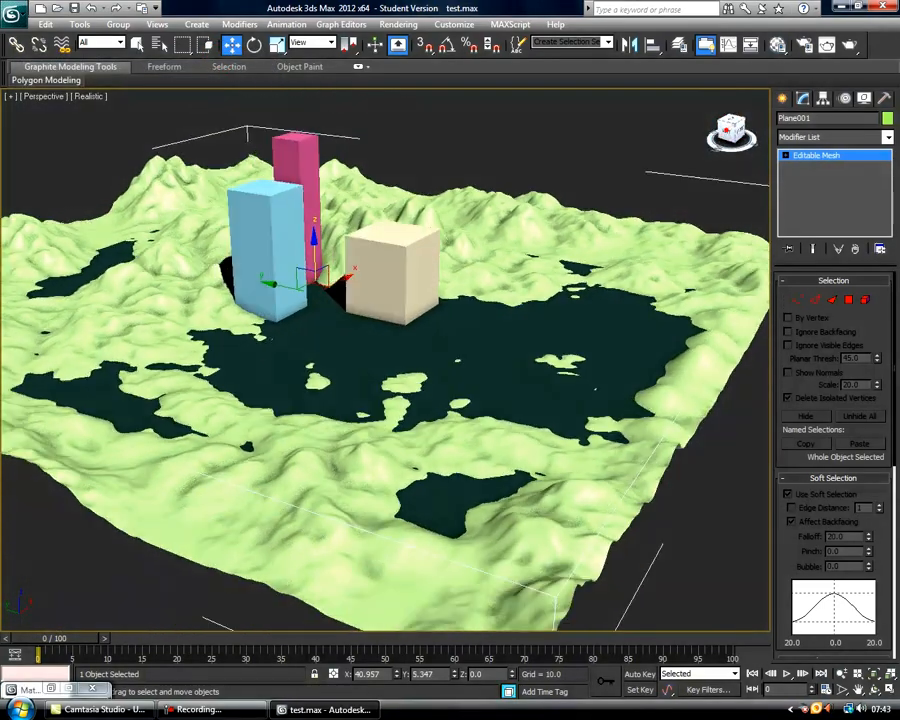
Step: Frame the perspective view at a low angle across the water with all three box buildings visible
middle_click_drag(538, 318, 525, 345, "alt")
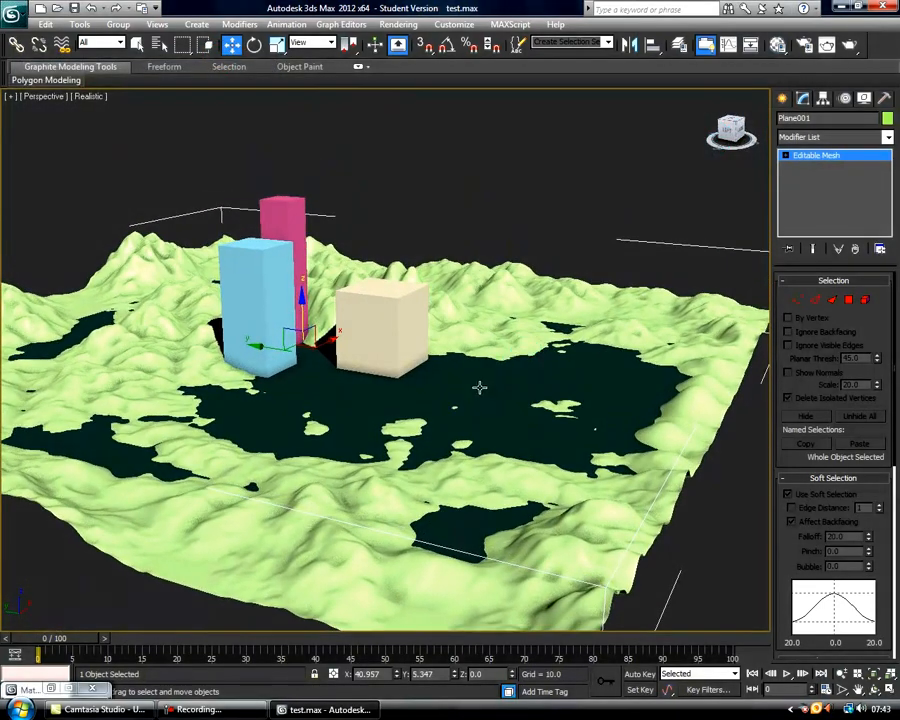
scroll(480, 389, "up", 3)
middle_click_drag(503, 397, 492, 401)
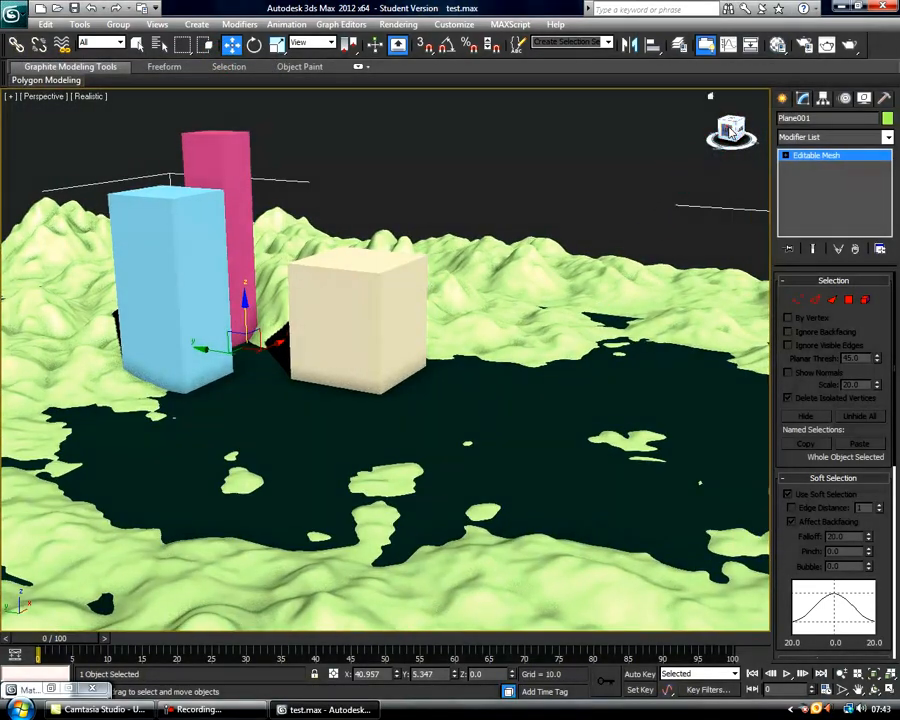
left_click_drag(732, 138, 728, 133)
mouse_move(552, 298)
middle_mouse_down()
mouse_move(566, 304)
mouse_move(518, 345)
middle_mouse_up()
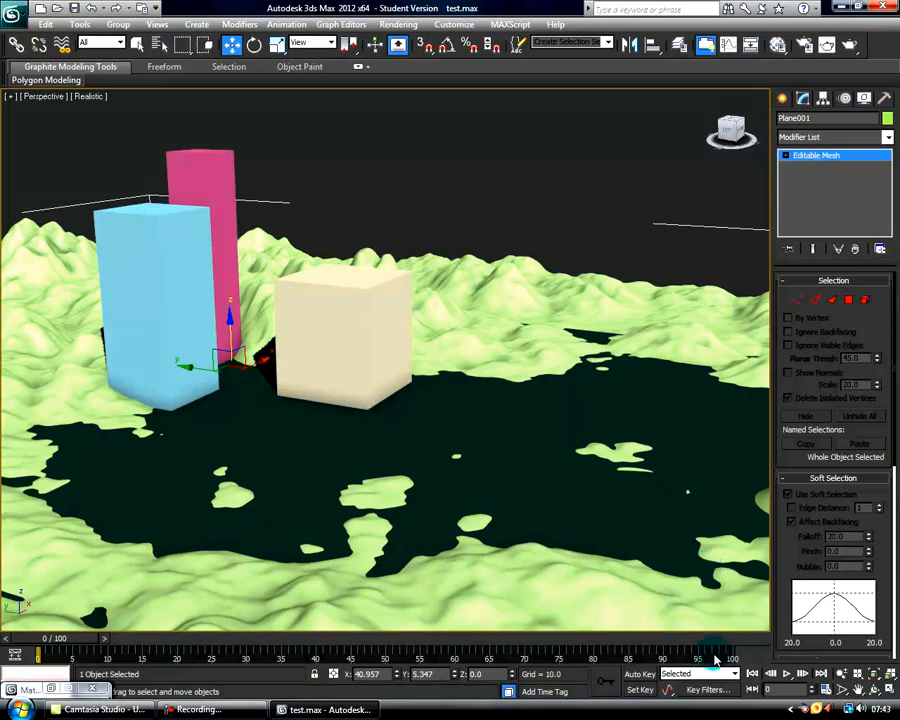
mouse_move(200, 709)
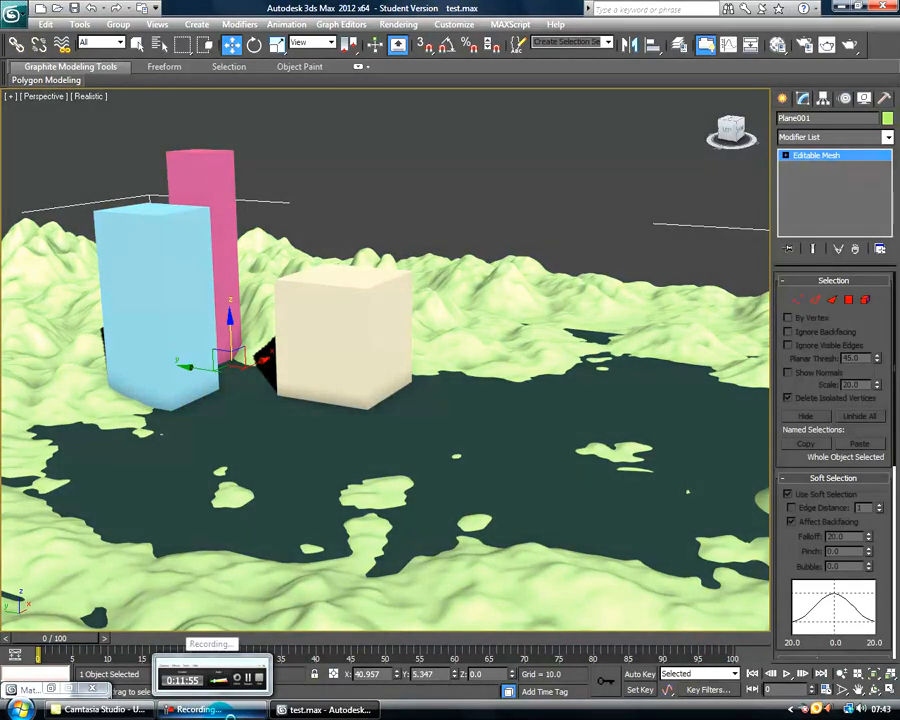
left_click(228, 711)
left_click(836, 662)
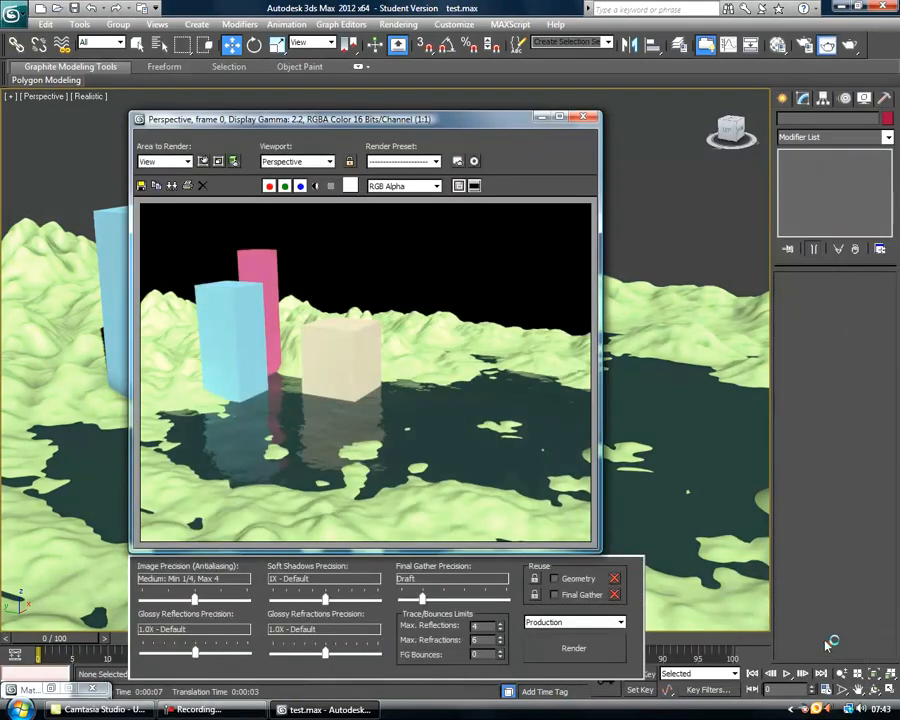